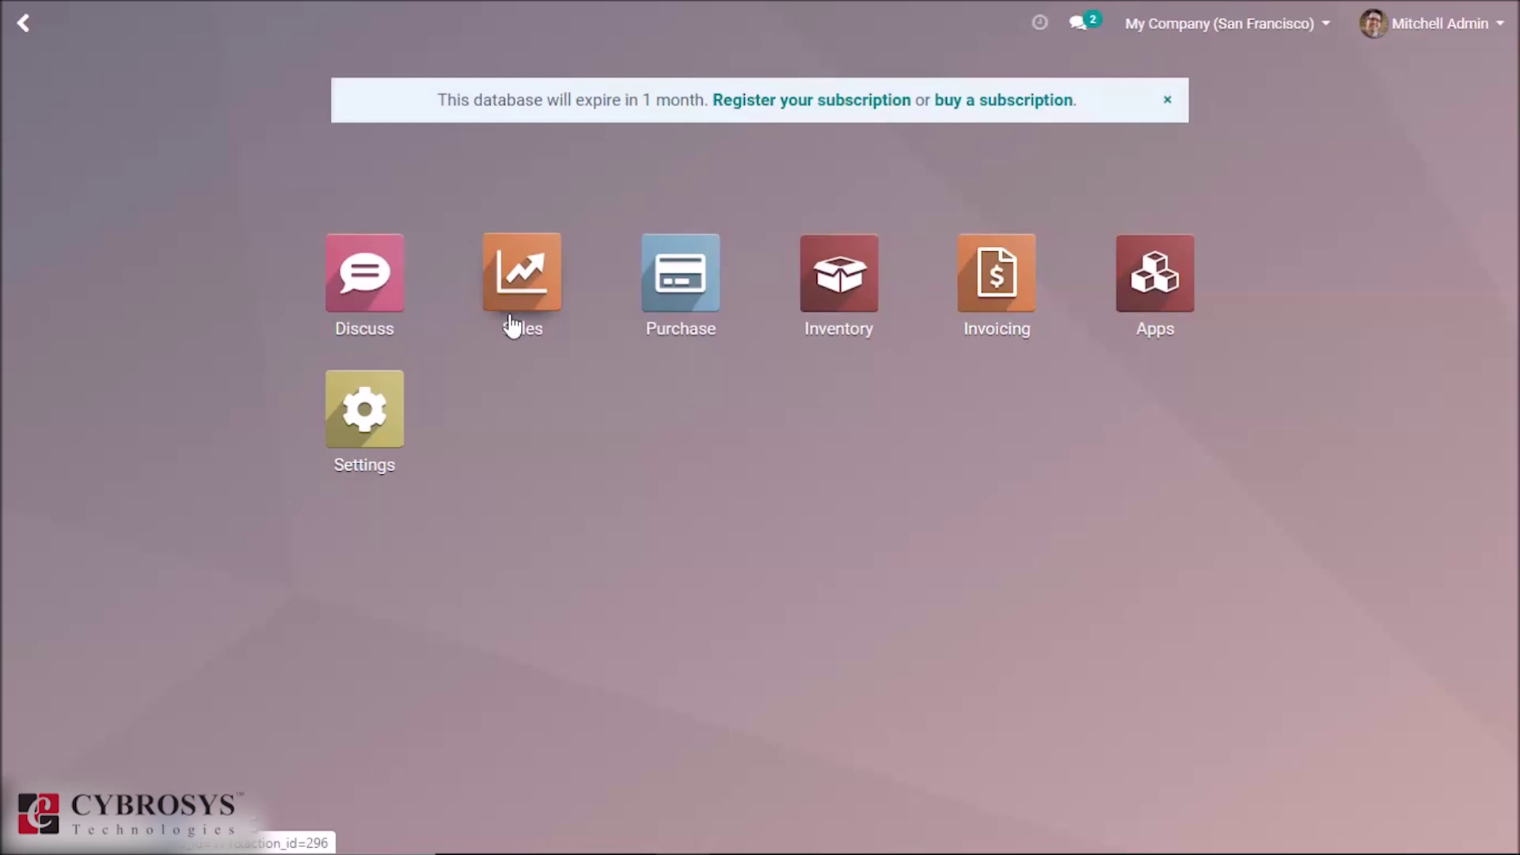
Open the Sales app to reach the Quotations list
click(520, 300)
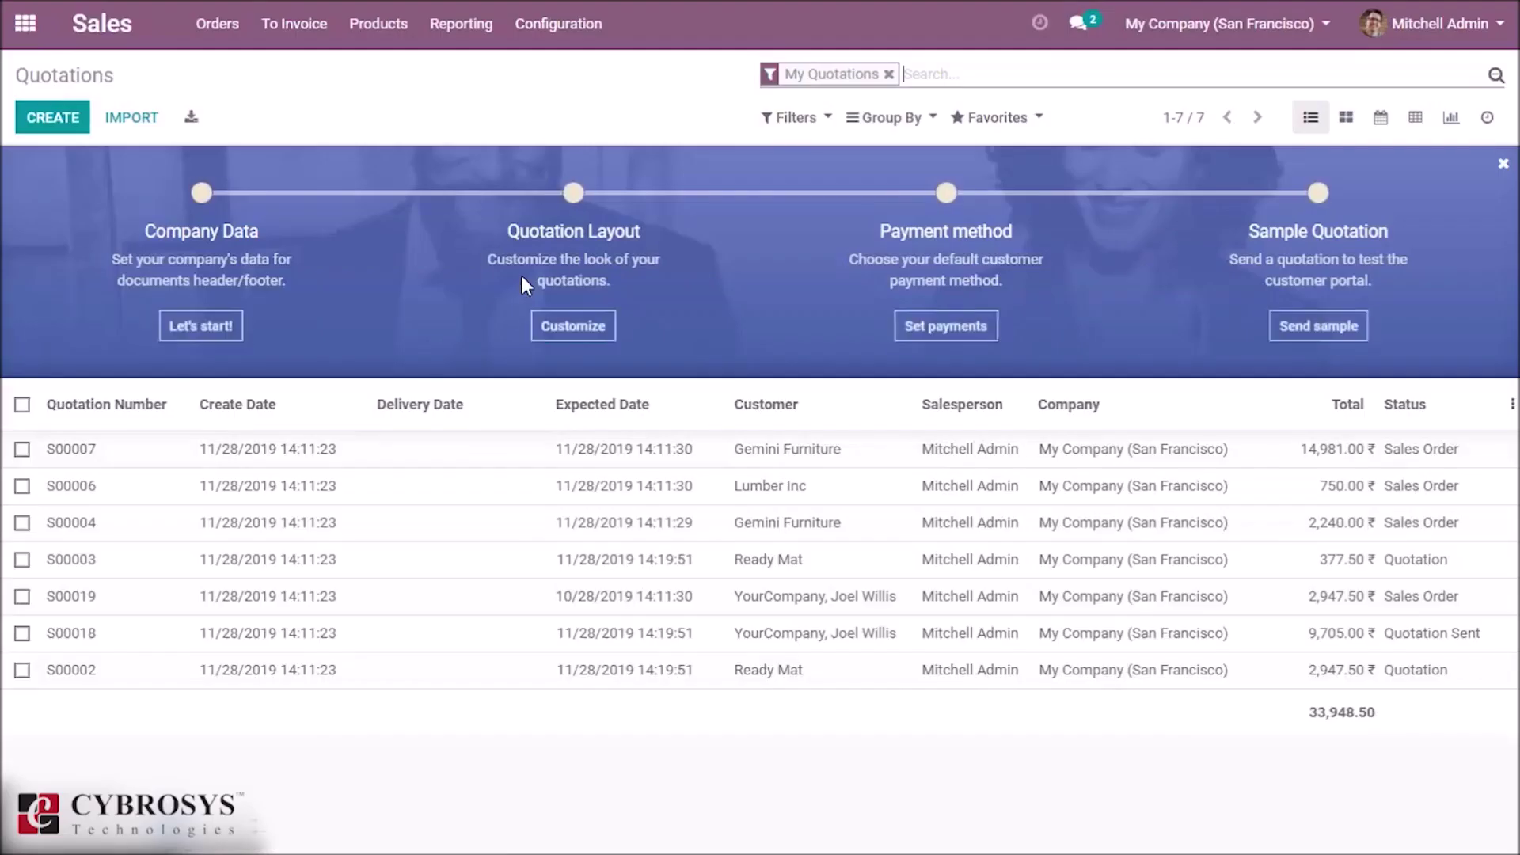
Enable Pricelists with 'Multiple prices per product' in the Sales settings and save
click(546, 25)
click(558, 70)
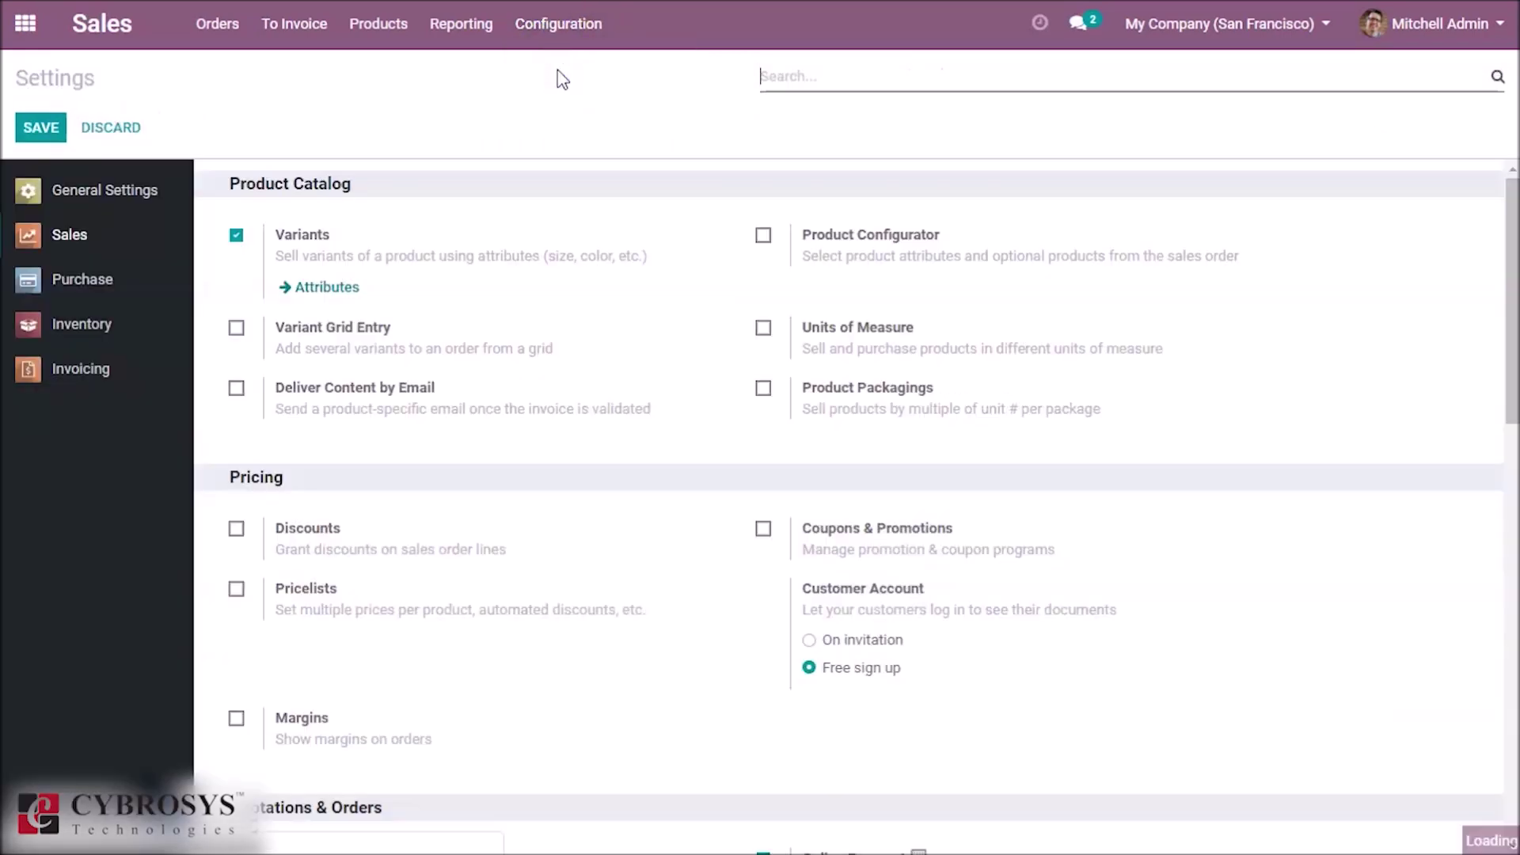
text(p)
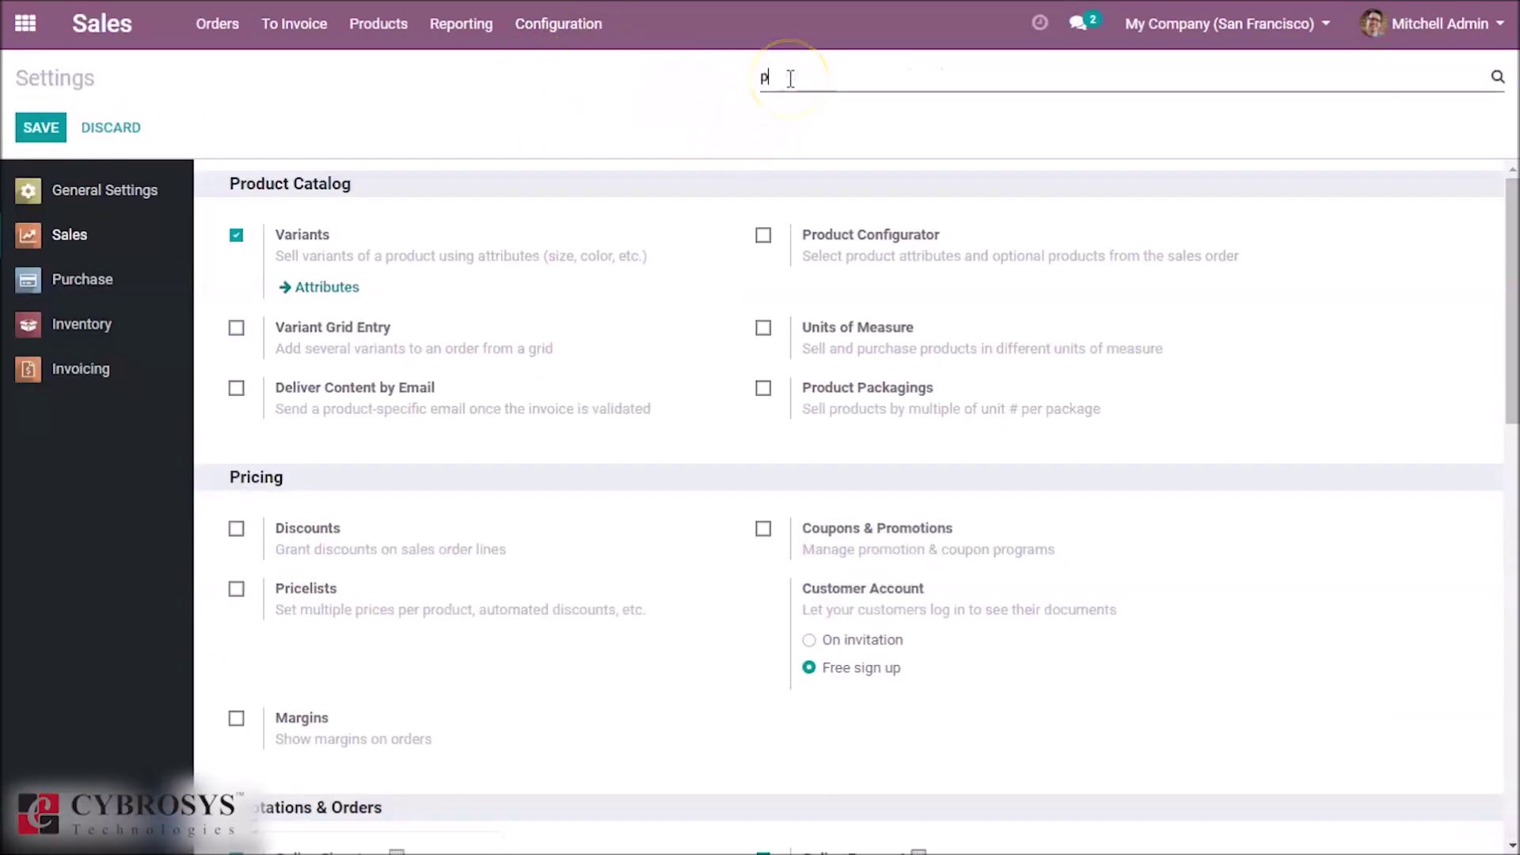
text(rice)
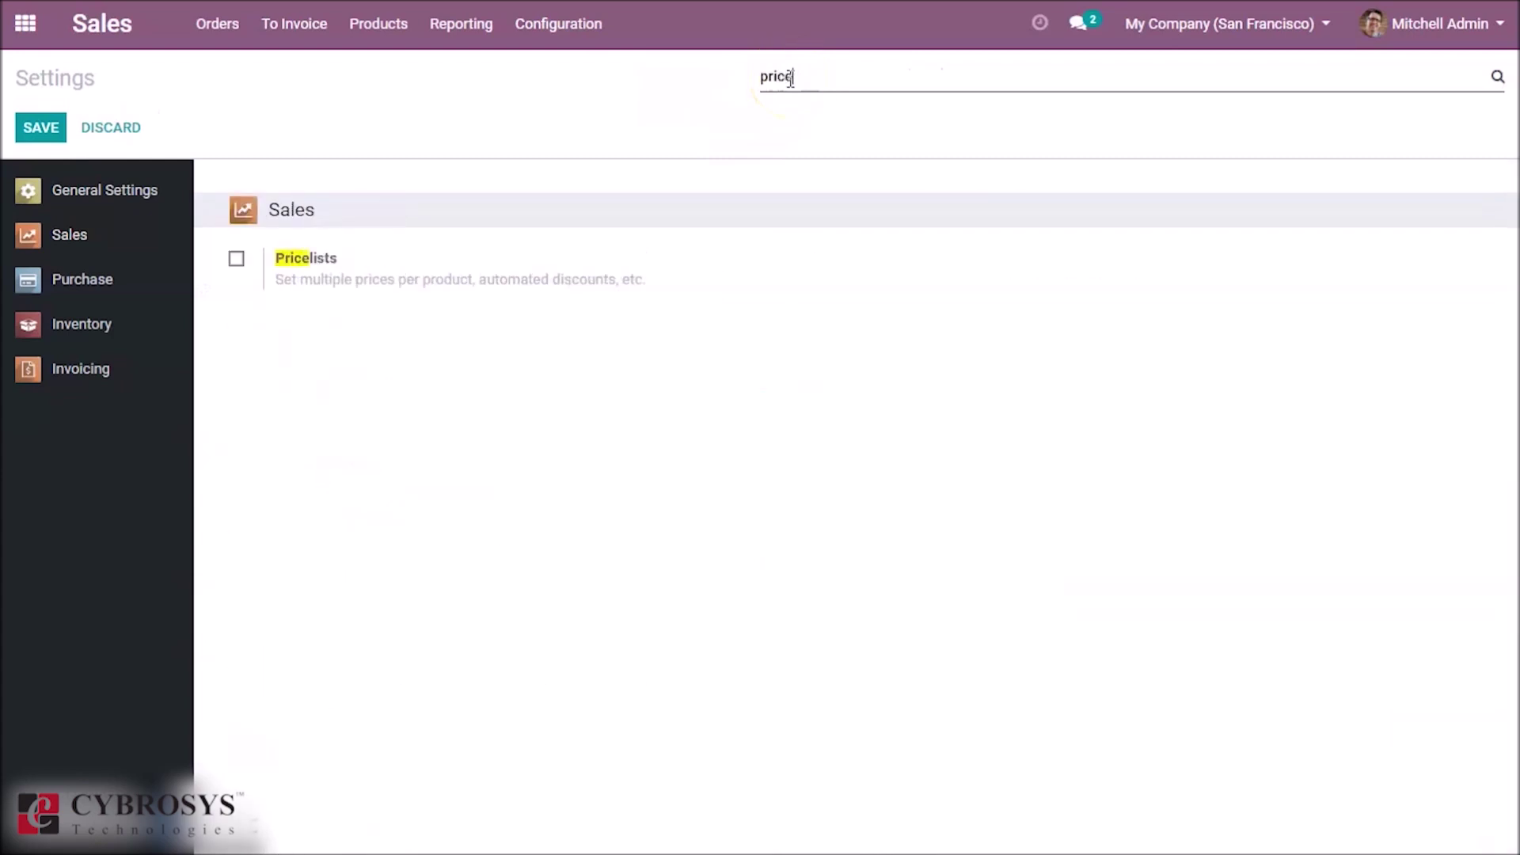
click(236, 258)
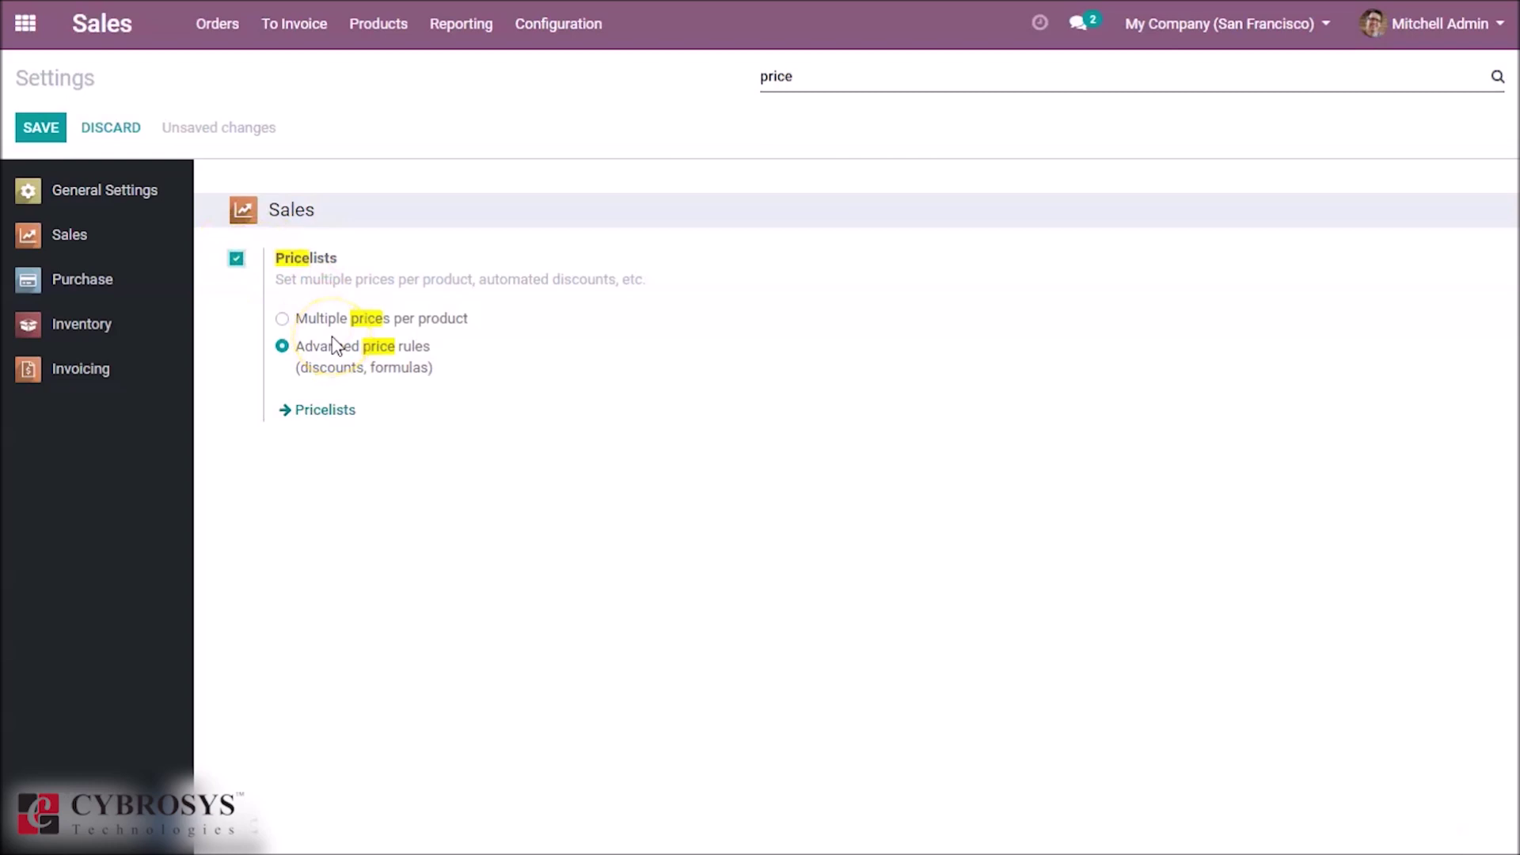
mouse_move(334, 346)
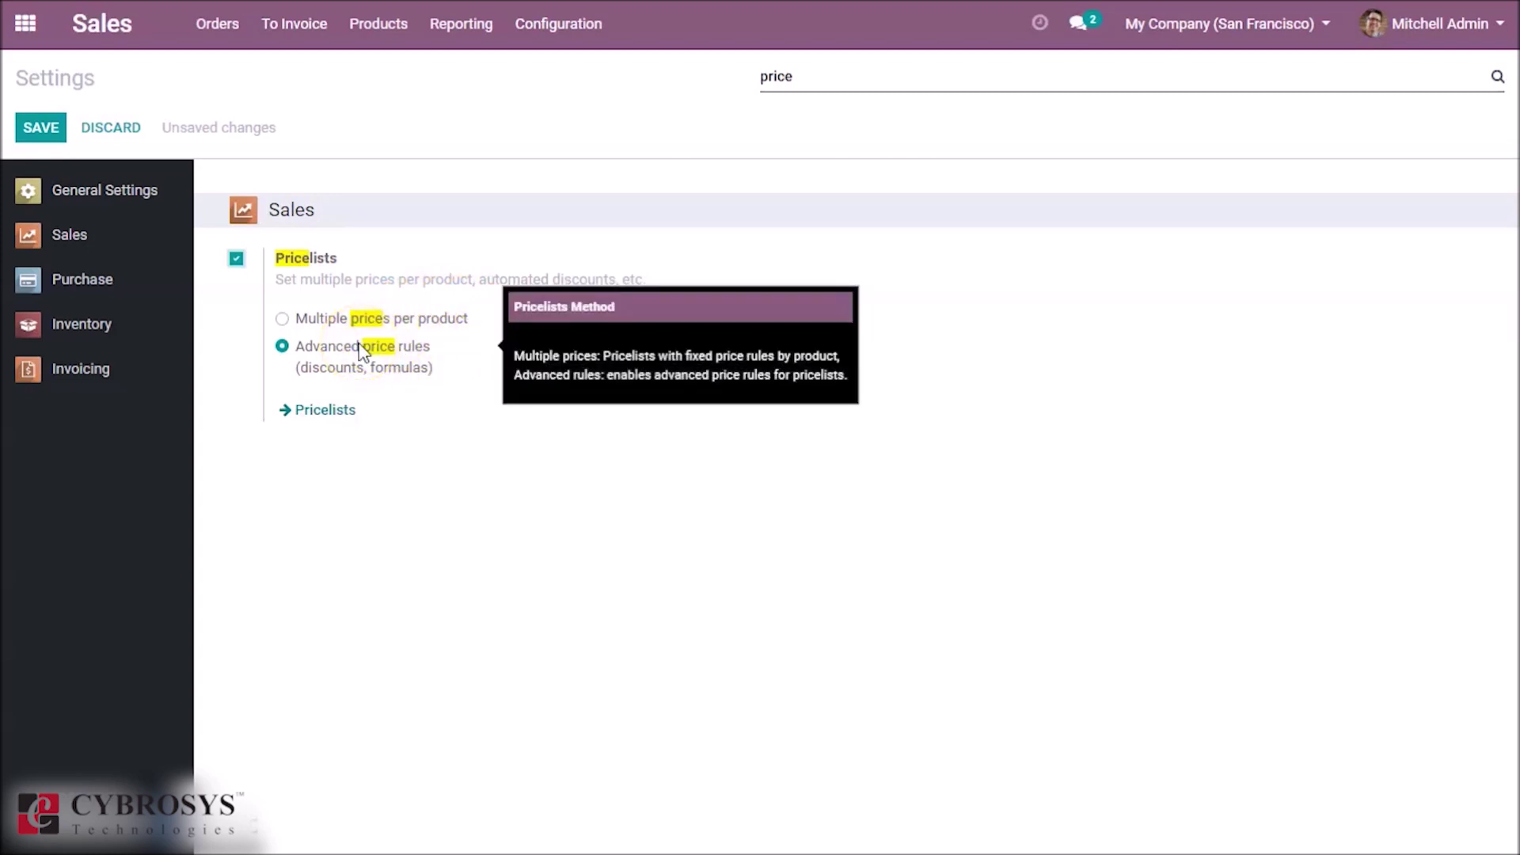
click(283, 319)
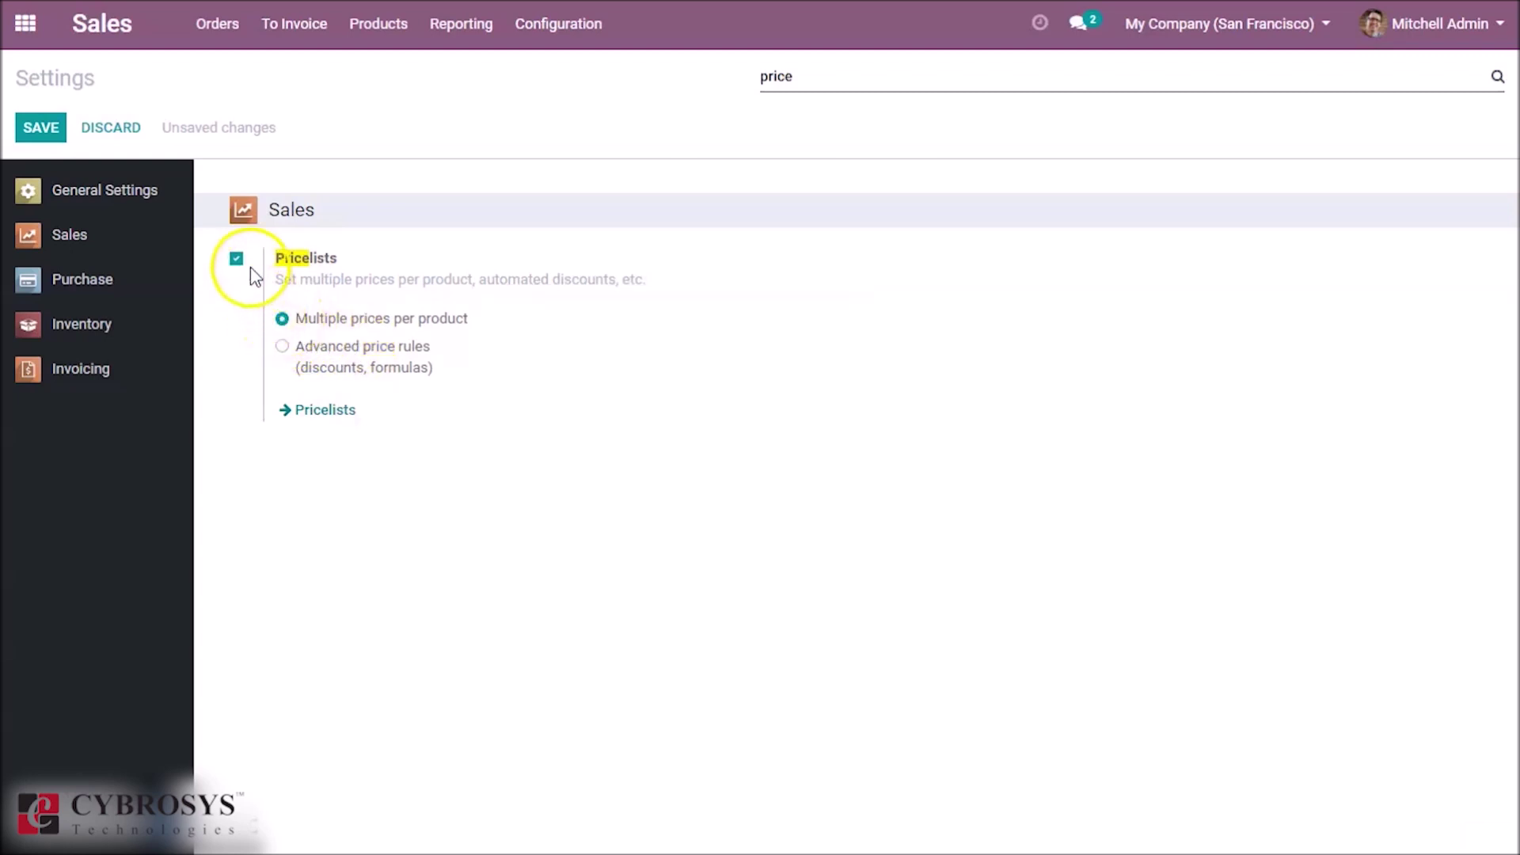
click(40, 123)
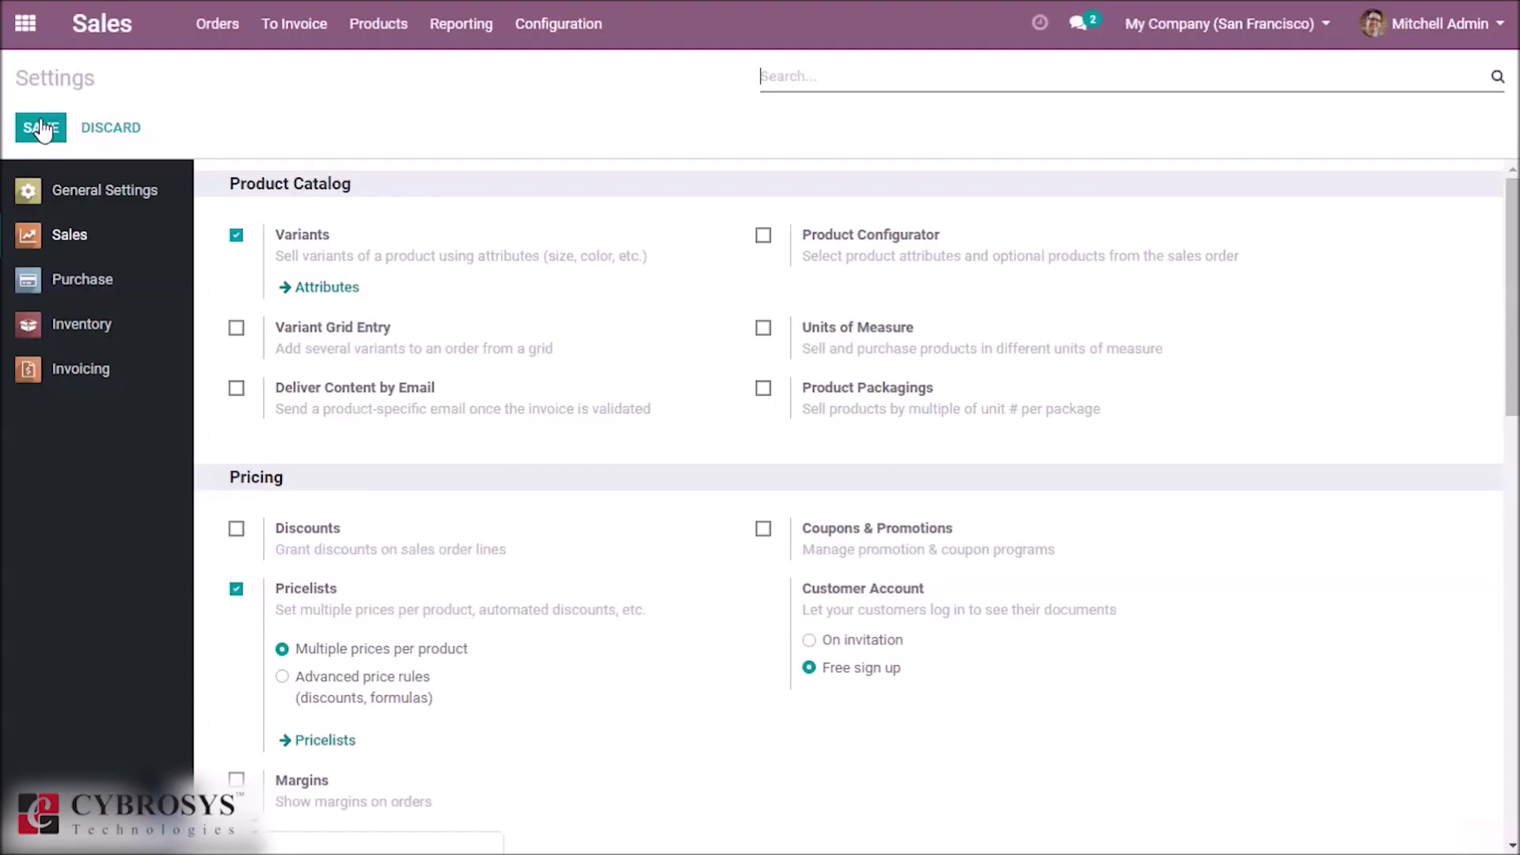
click(149, 44)
click(372, 36)
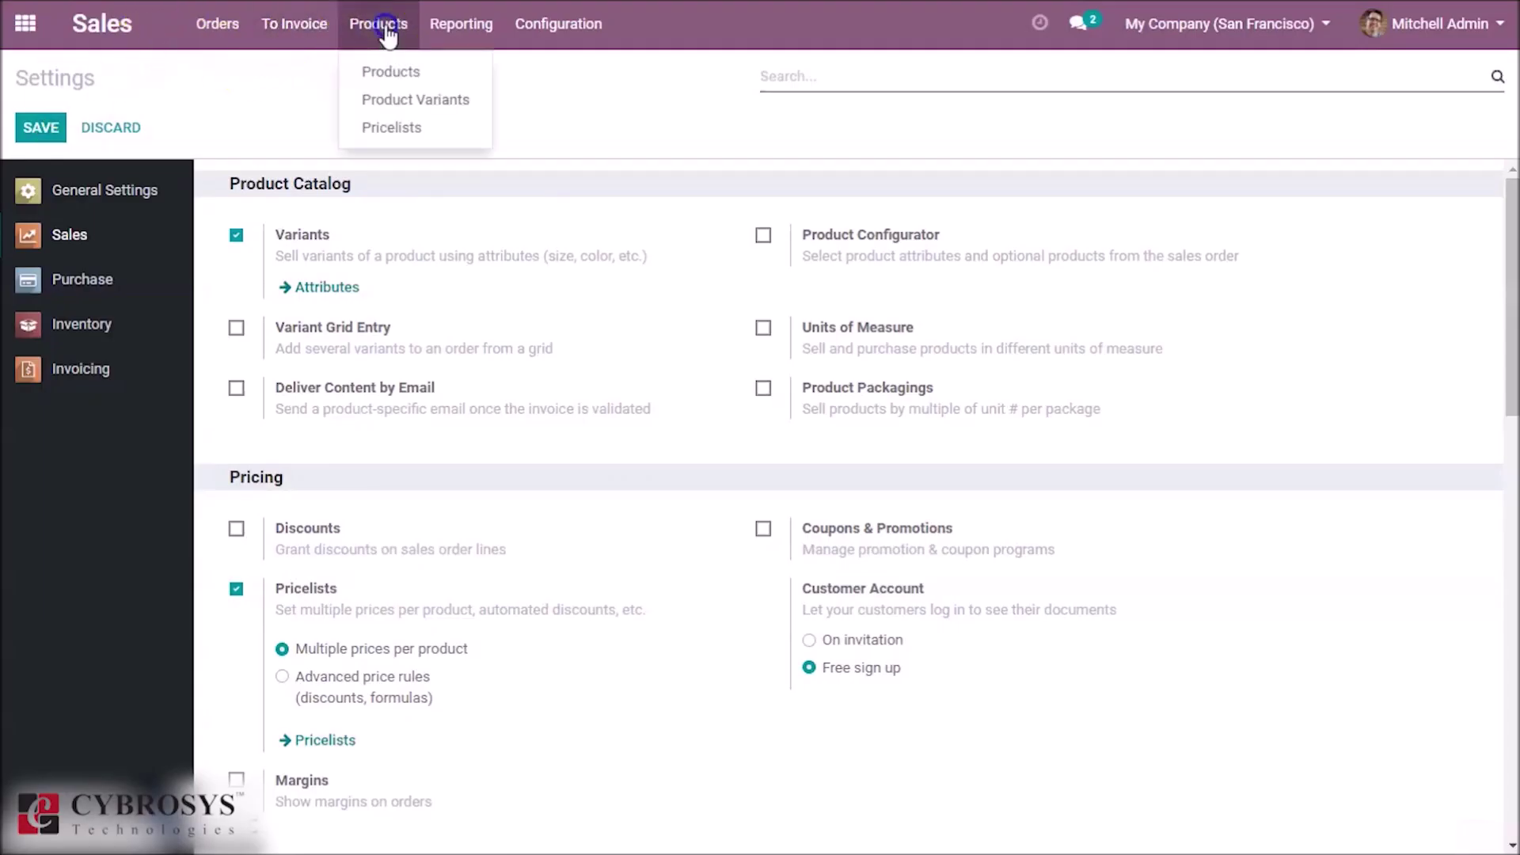
Create a pricelist named 'new offer', leave Company empty, and add a rule line
click(401, 130)
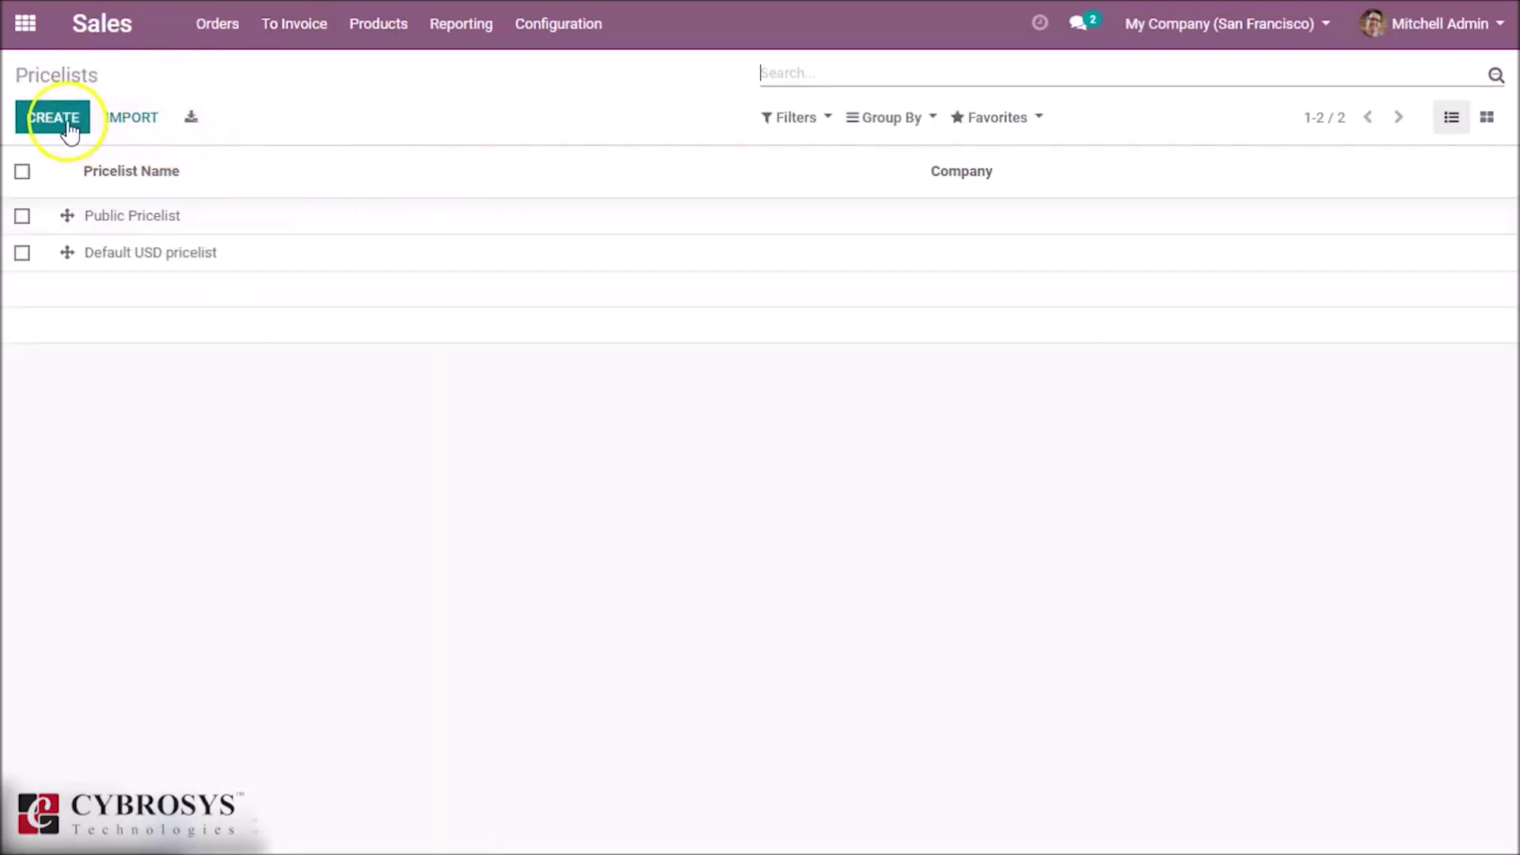
click(52, 120)
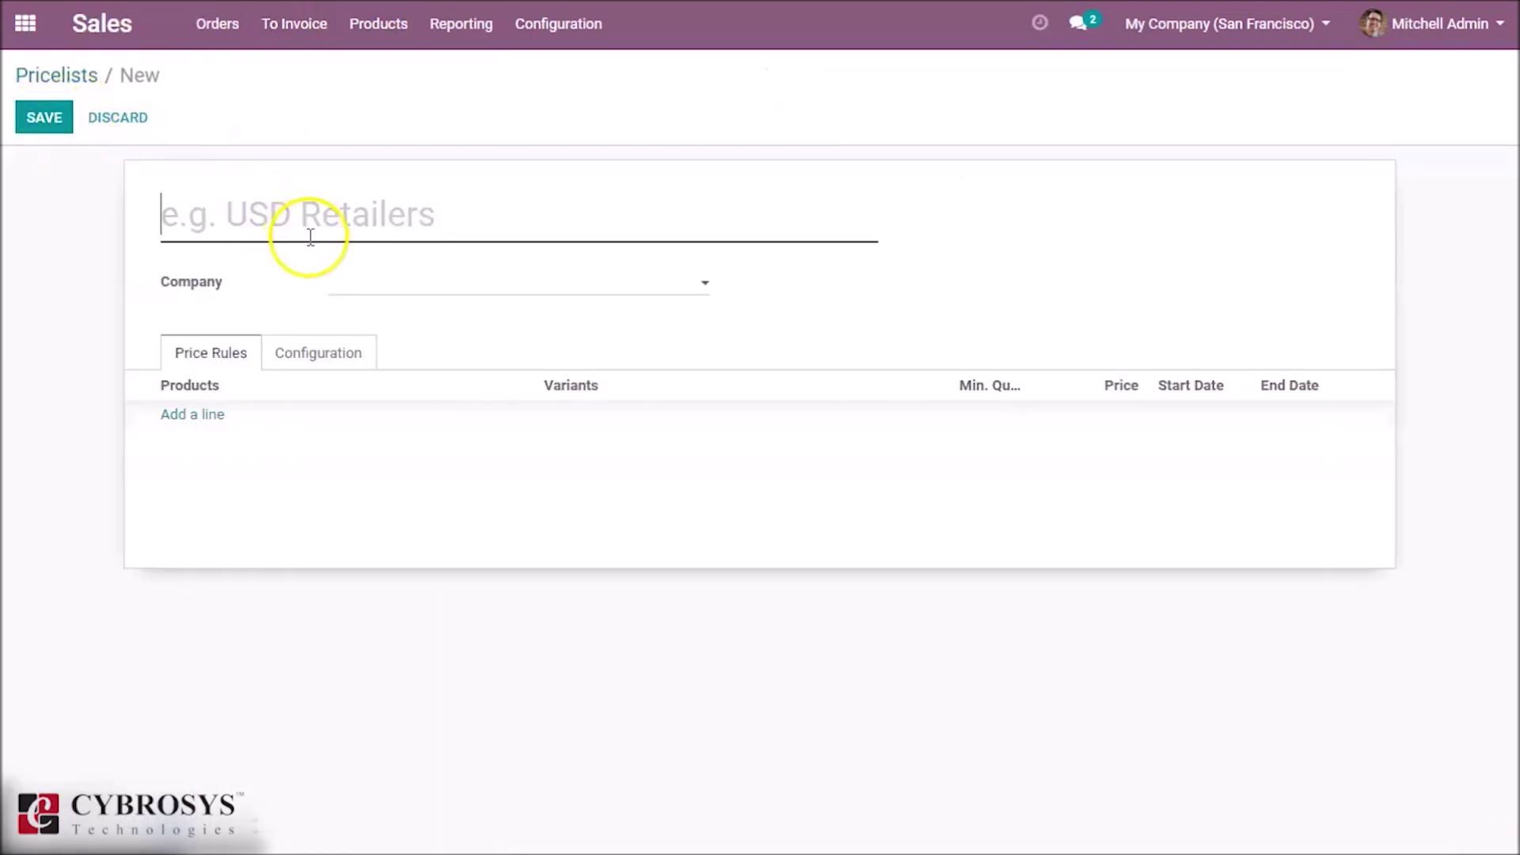
text(new )
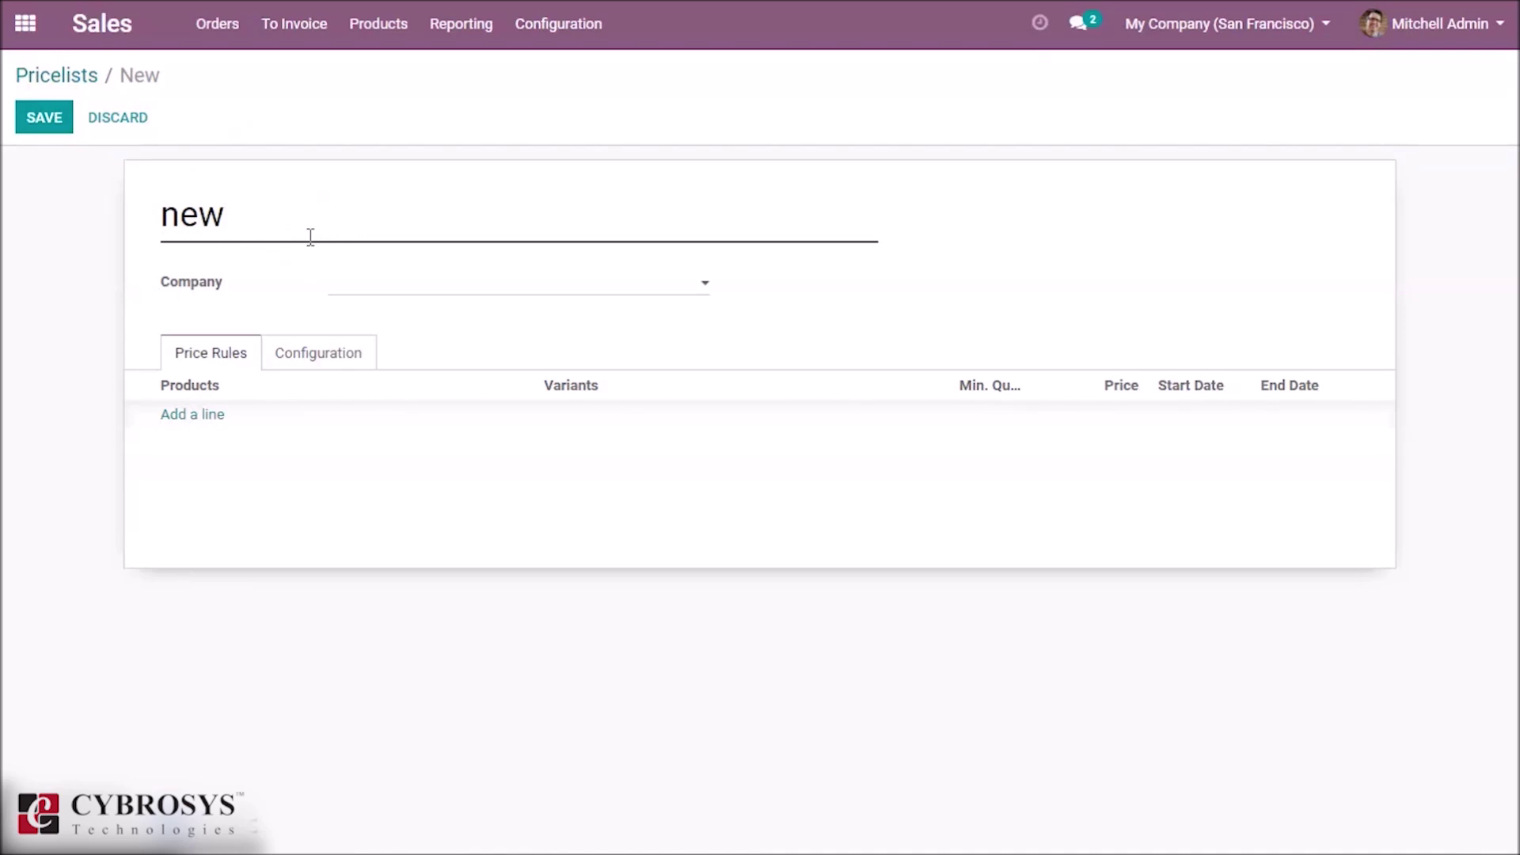
text(offer)
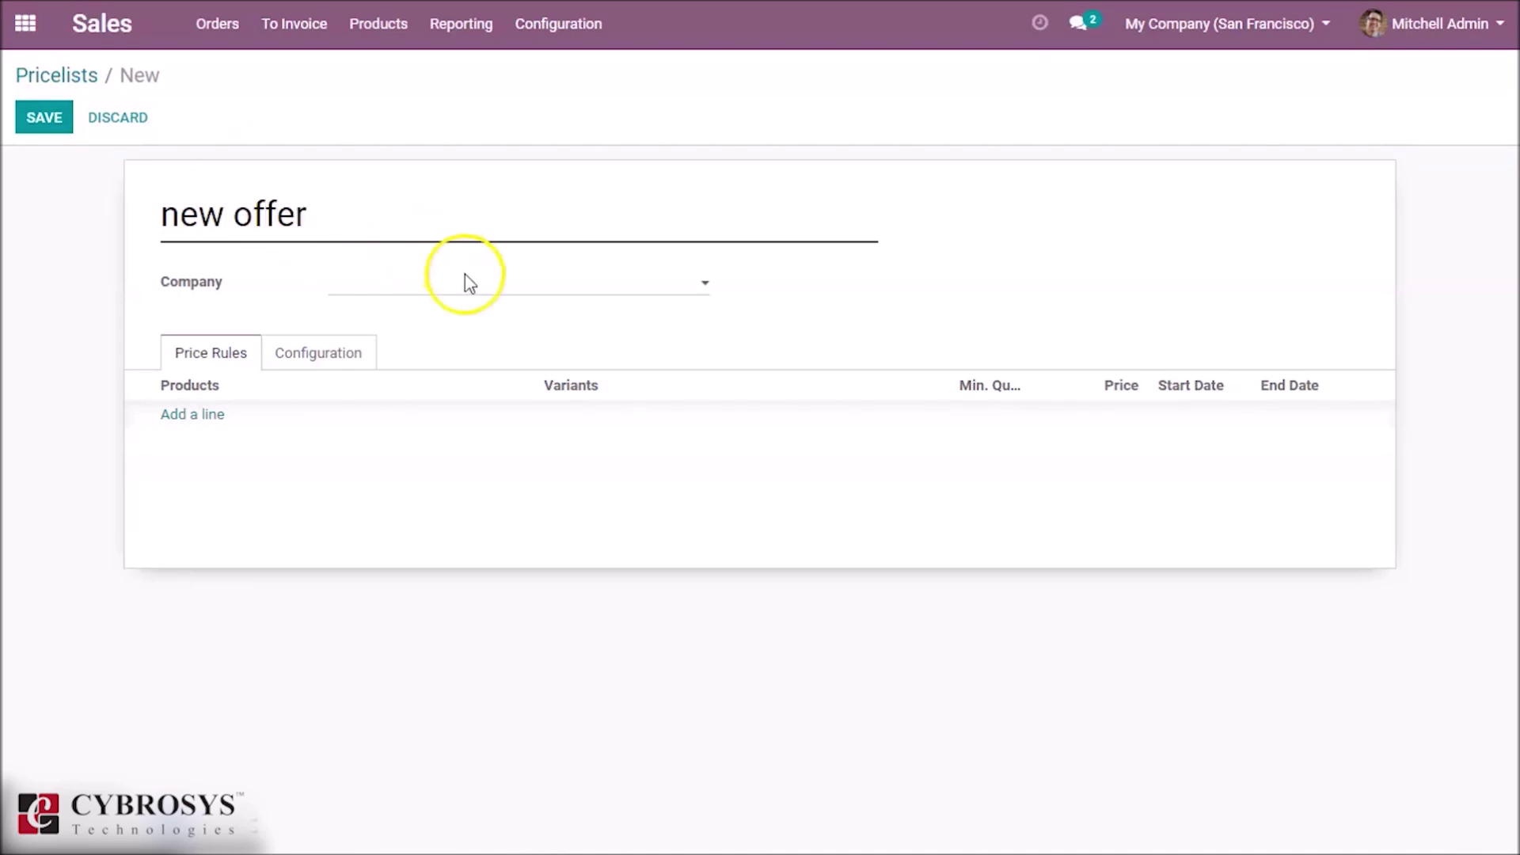
click(488, 291)
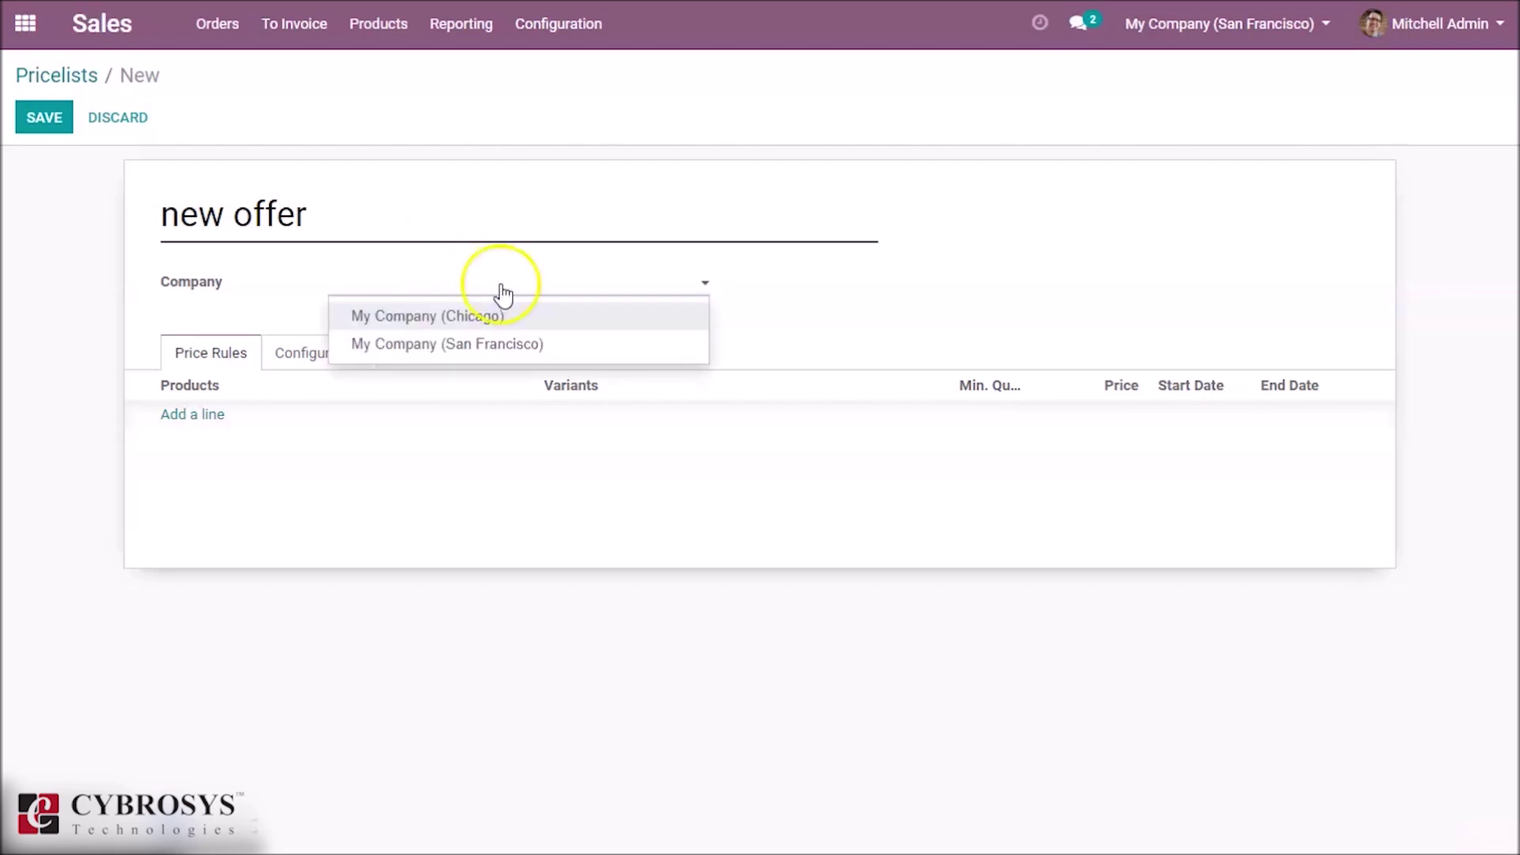
click(509, 271)
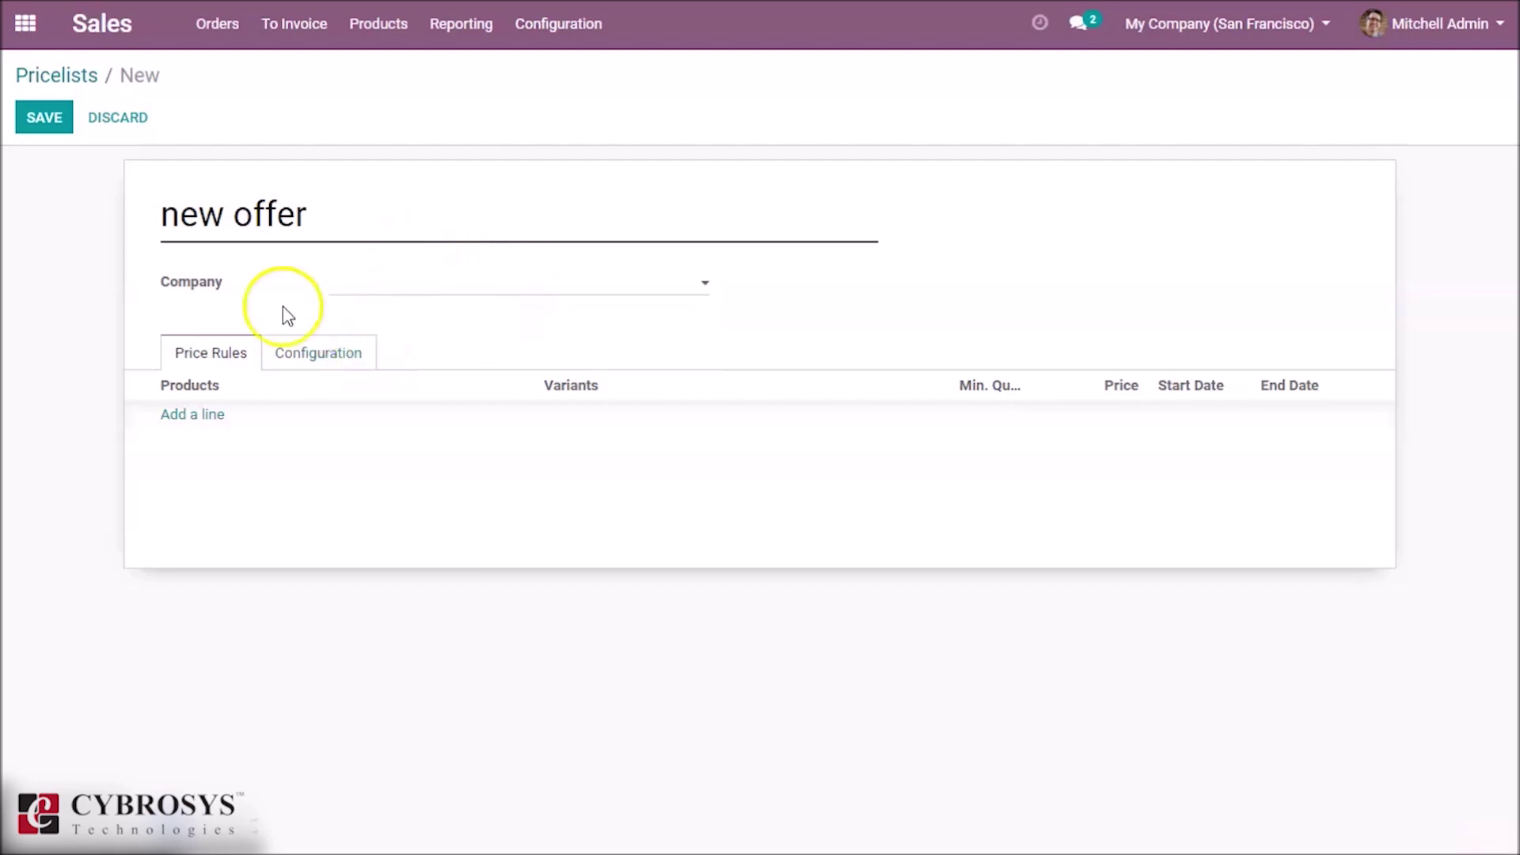
click(198, 415)
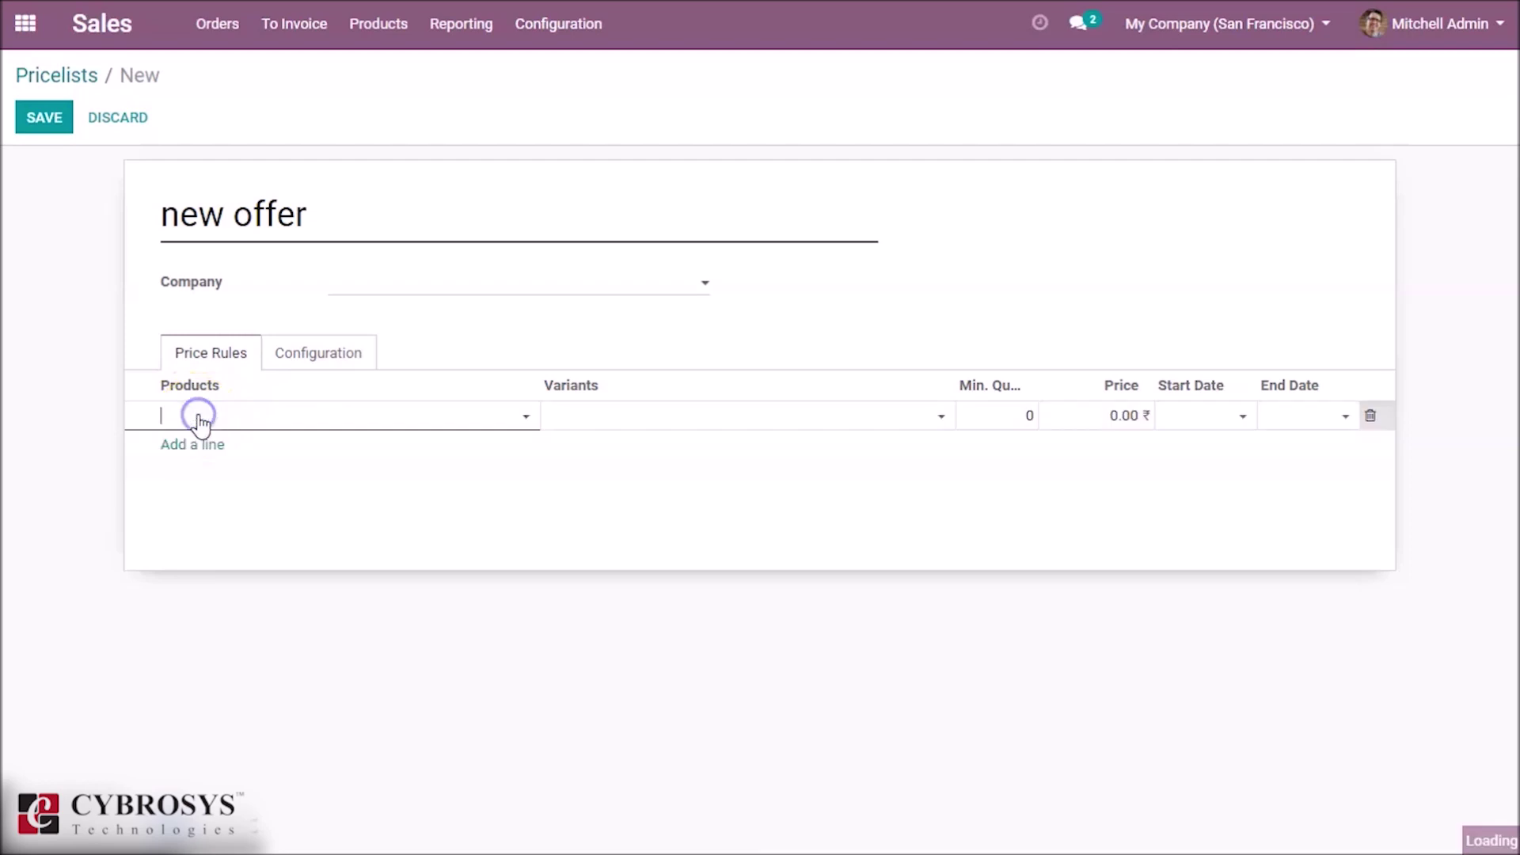
click(325, 424)
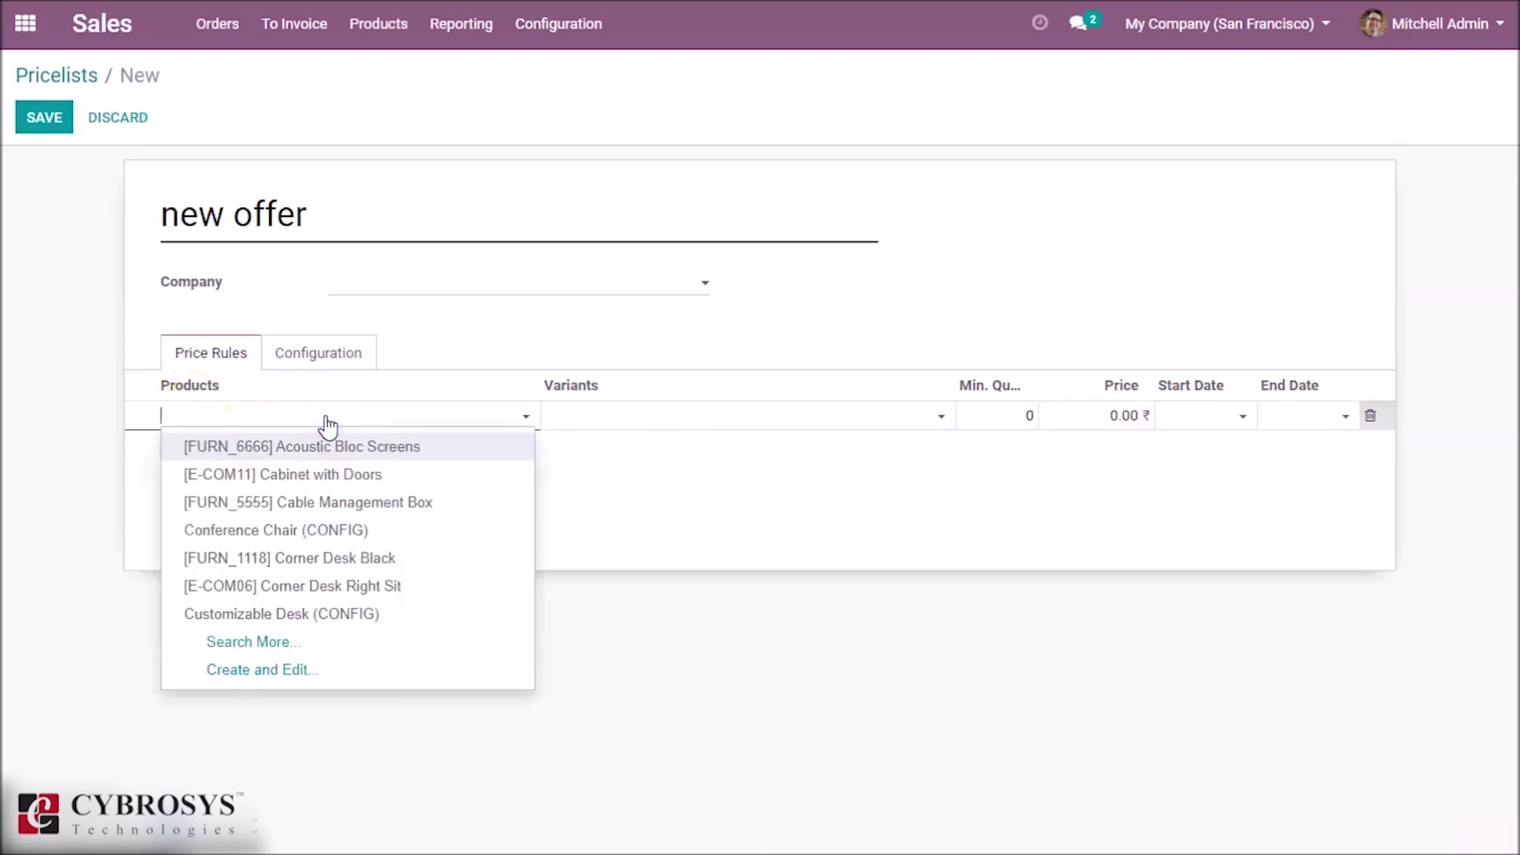
Set the rule to Acoustic Bloc Screens with minimum quantity 2 and price 500
click(342, 445)
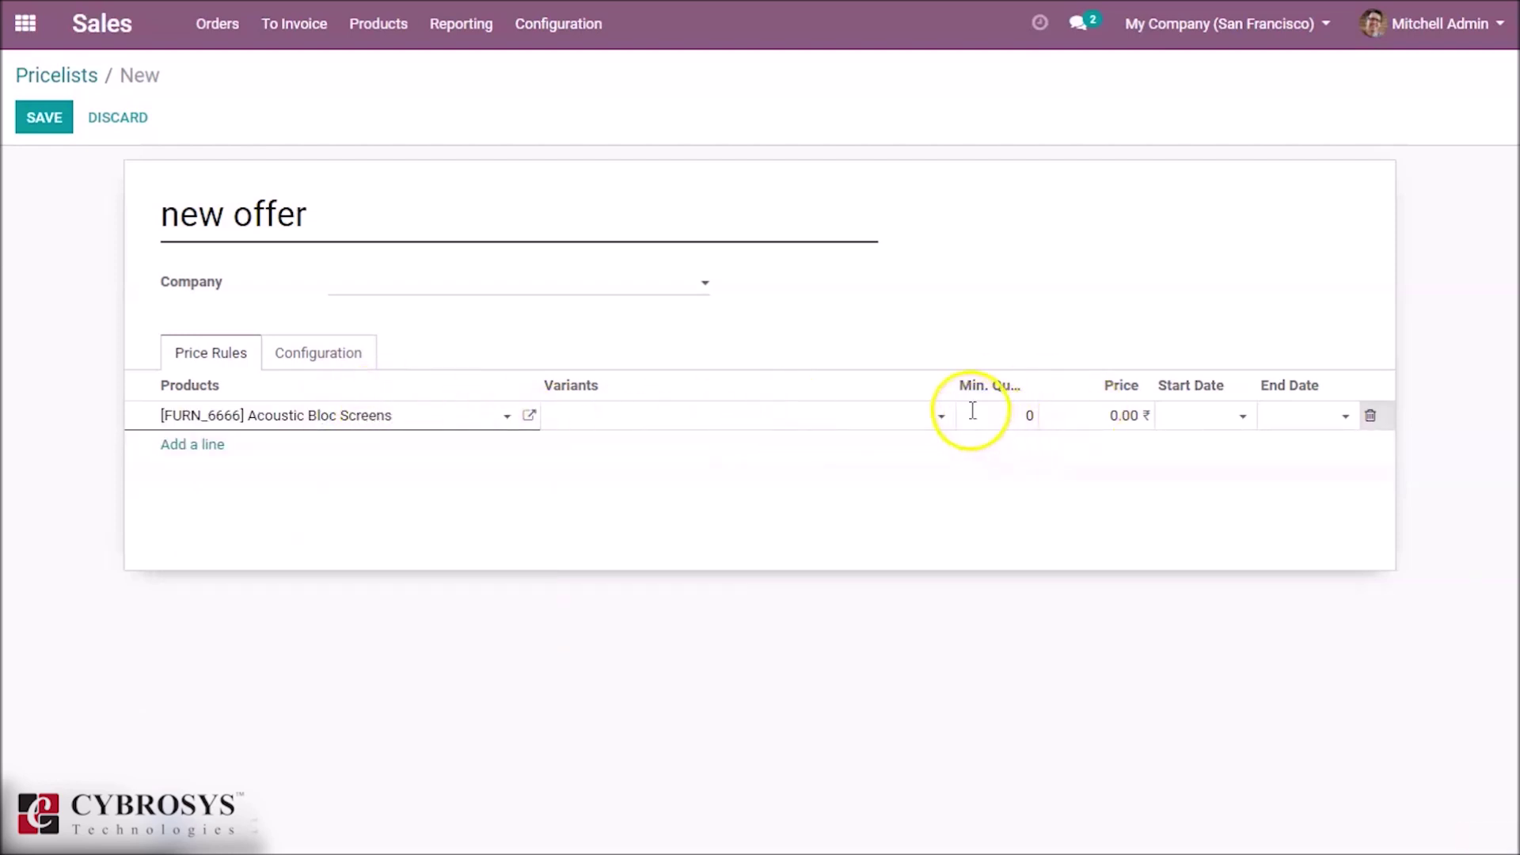
click(818, 420)
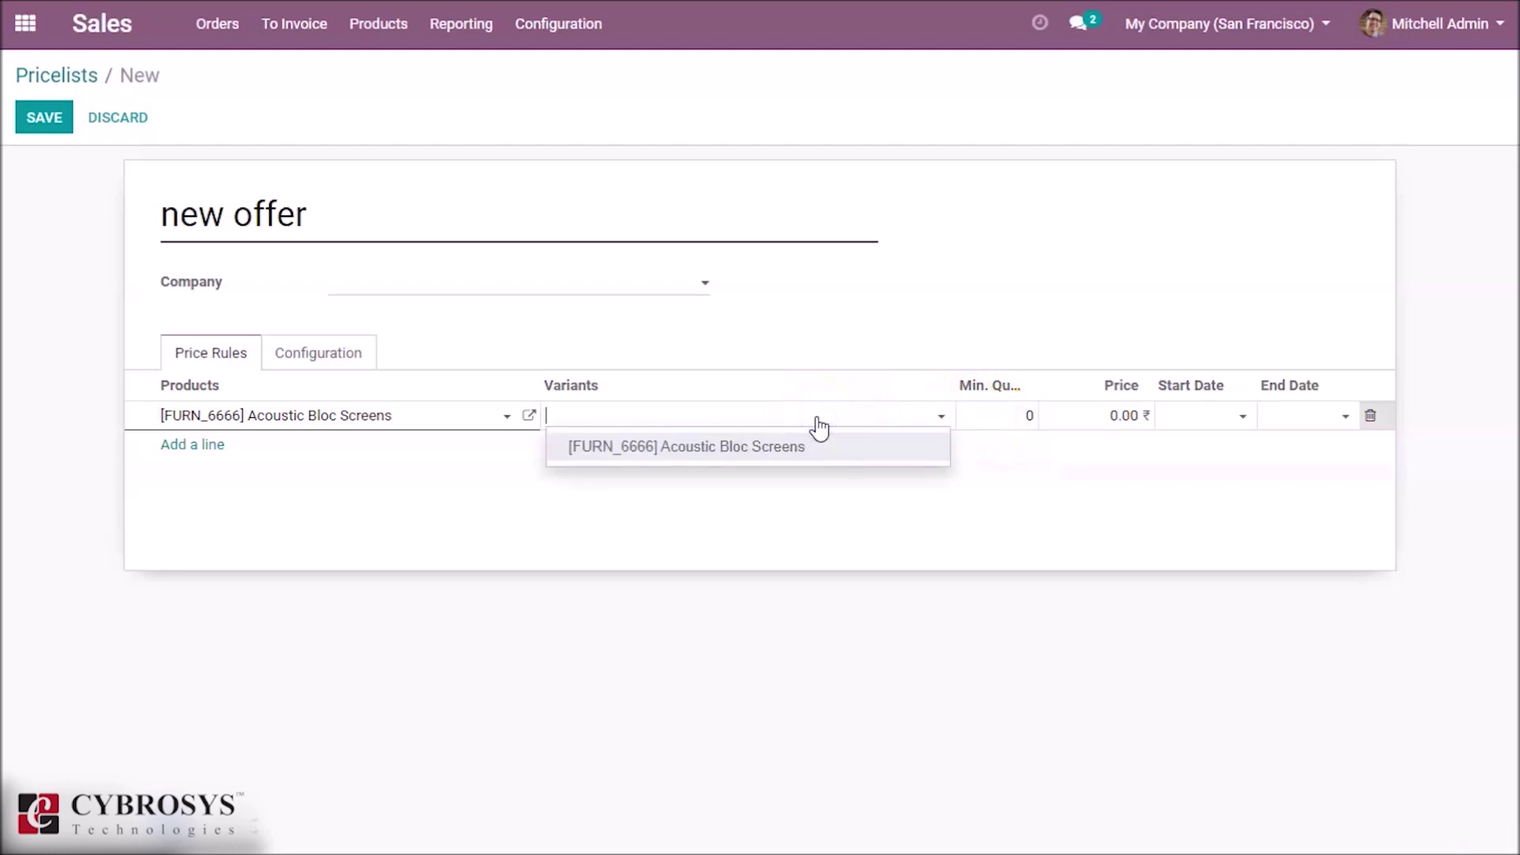
click(1026, 415)
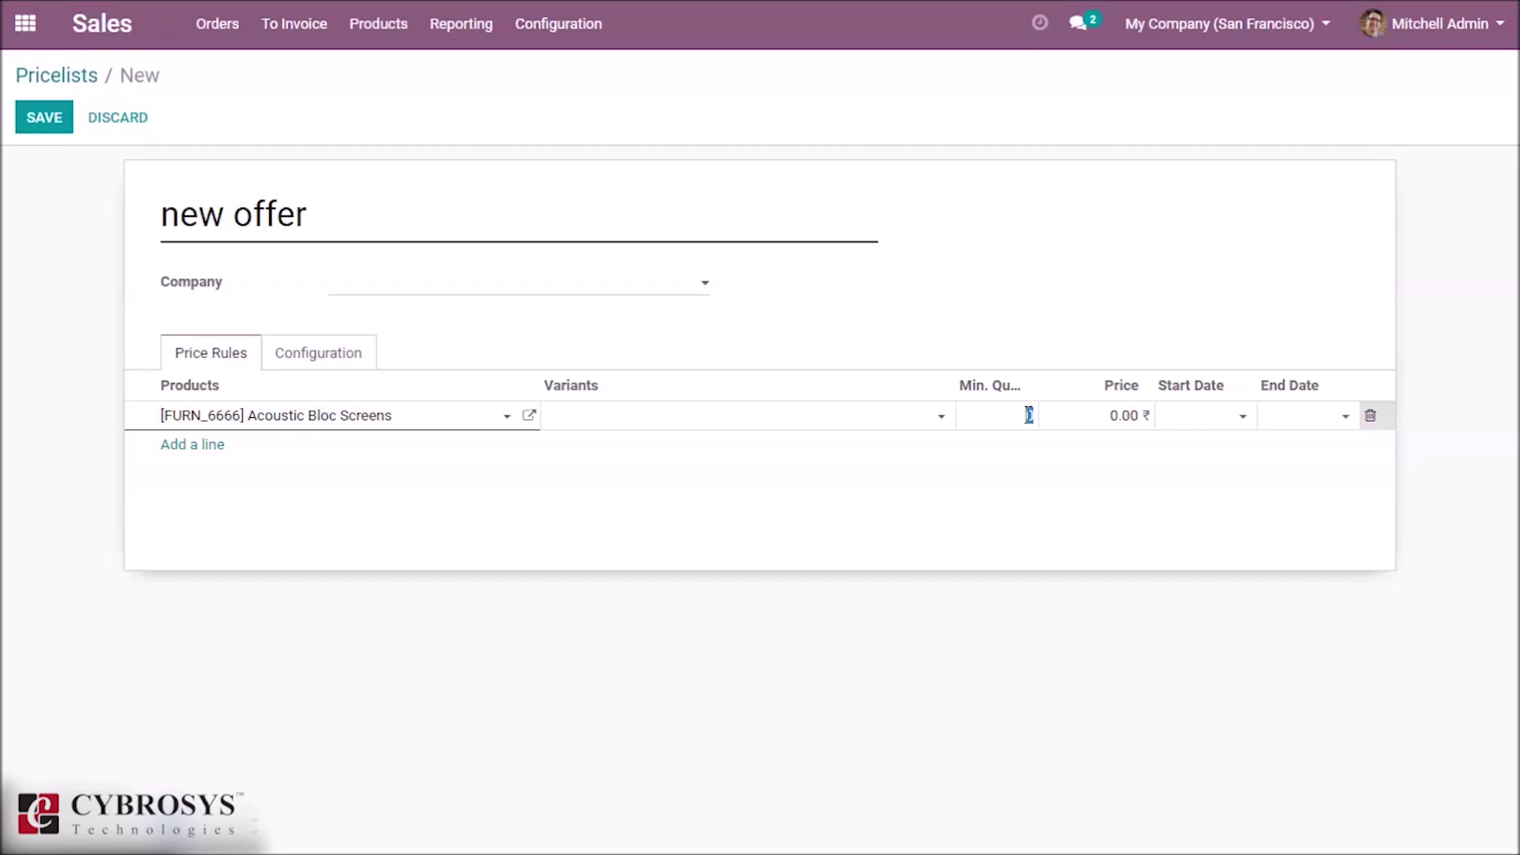
click(1127, 414)
text(50)
Make the rule valid from 11/27/2019 to 11/30/2019 and save the pricelist
click(1227, 418)
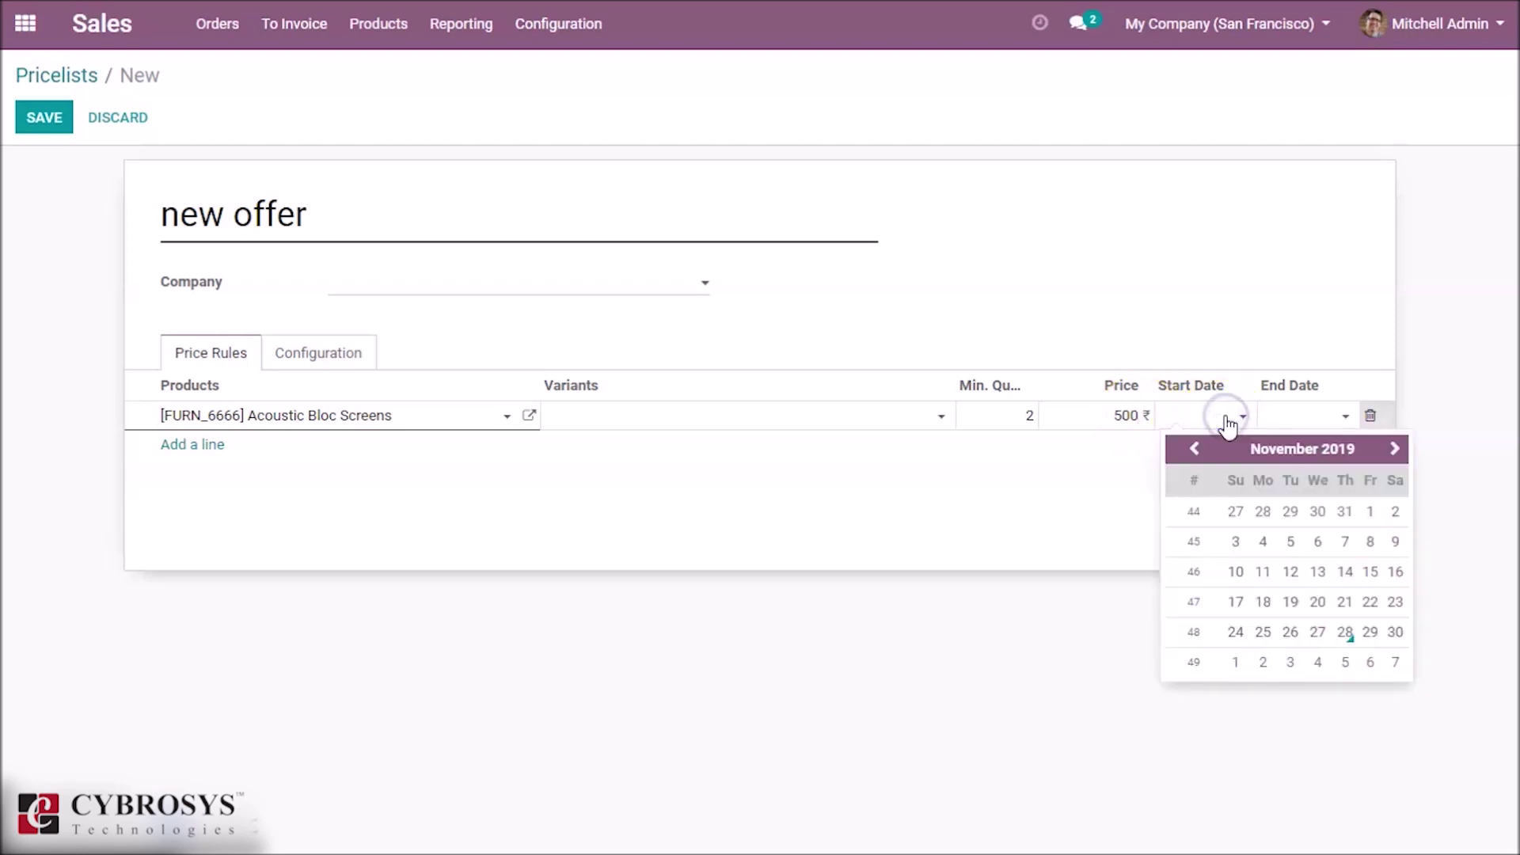
click(1318, 634)
click(1306, 417)
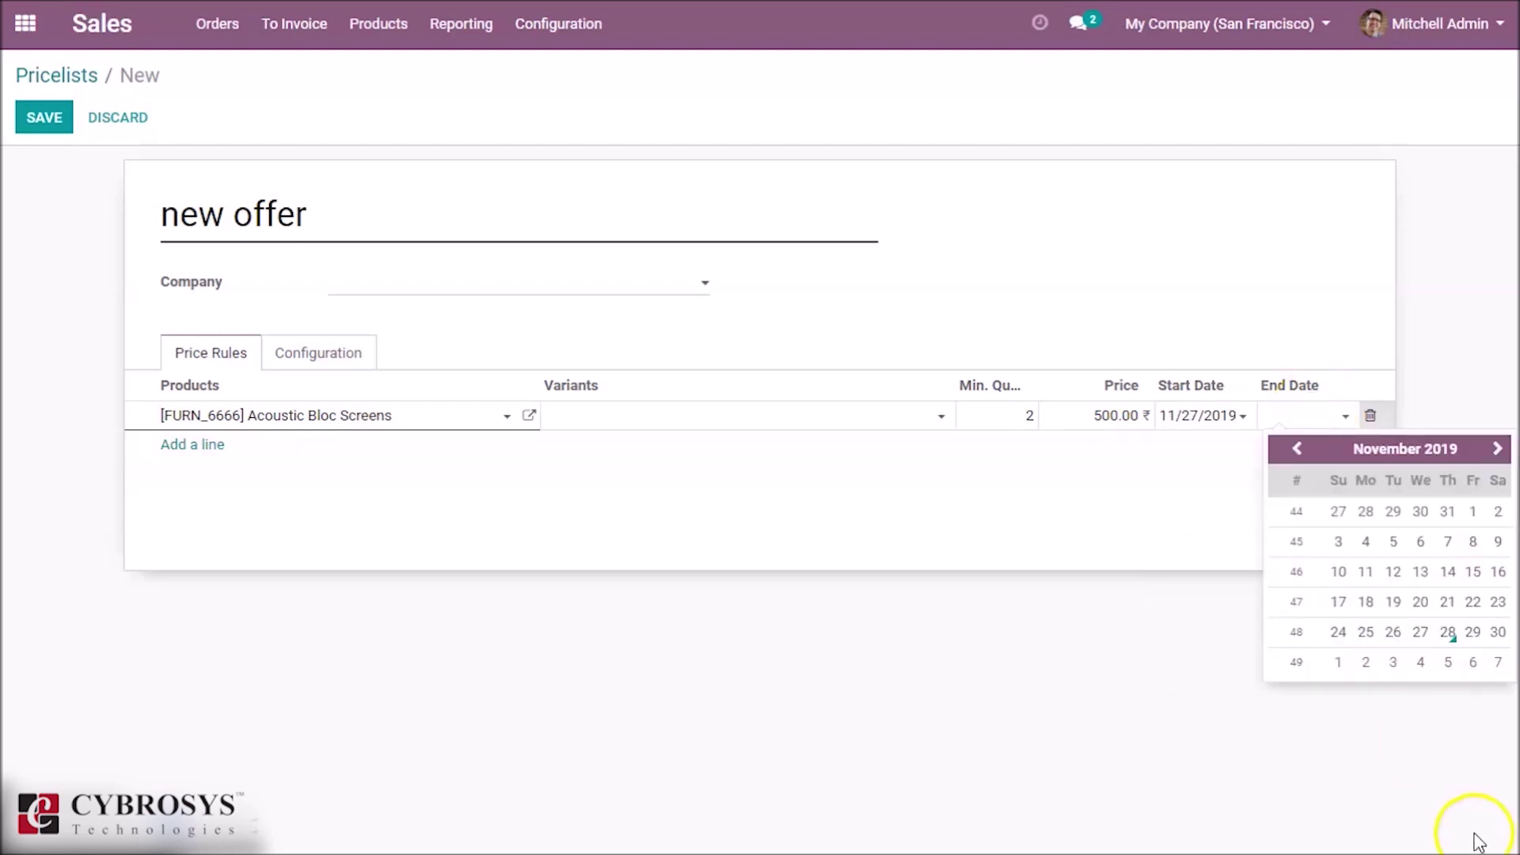
click(1498, 632)
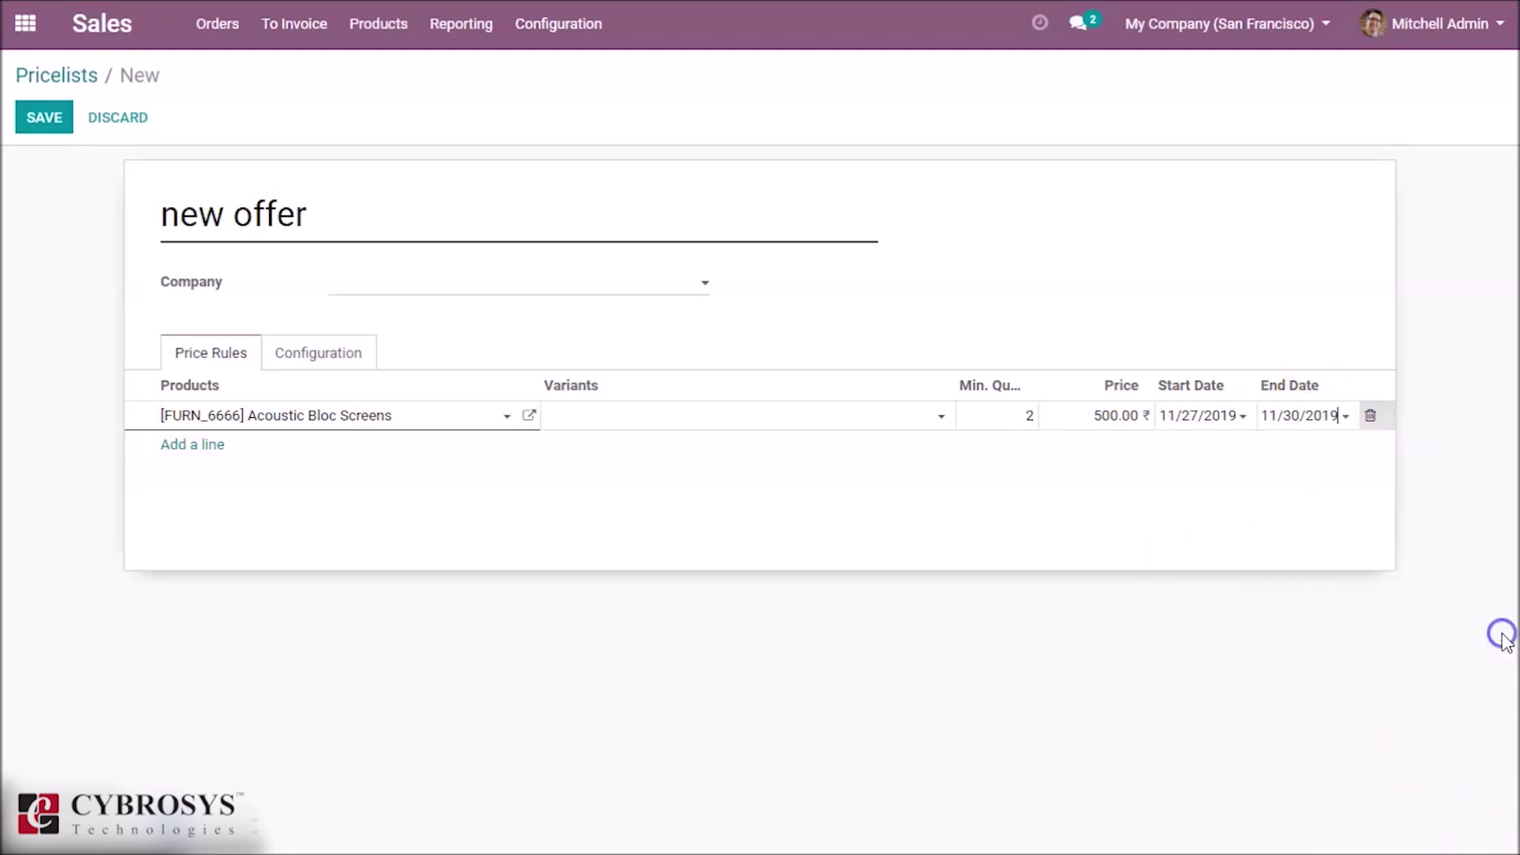
click(36, 117)
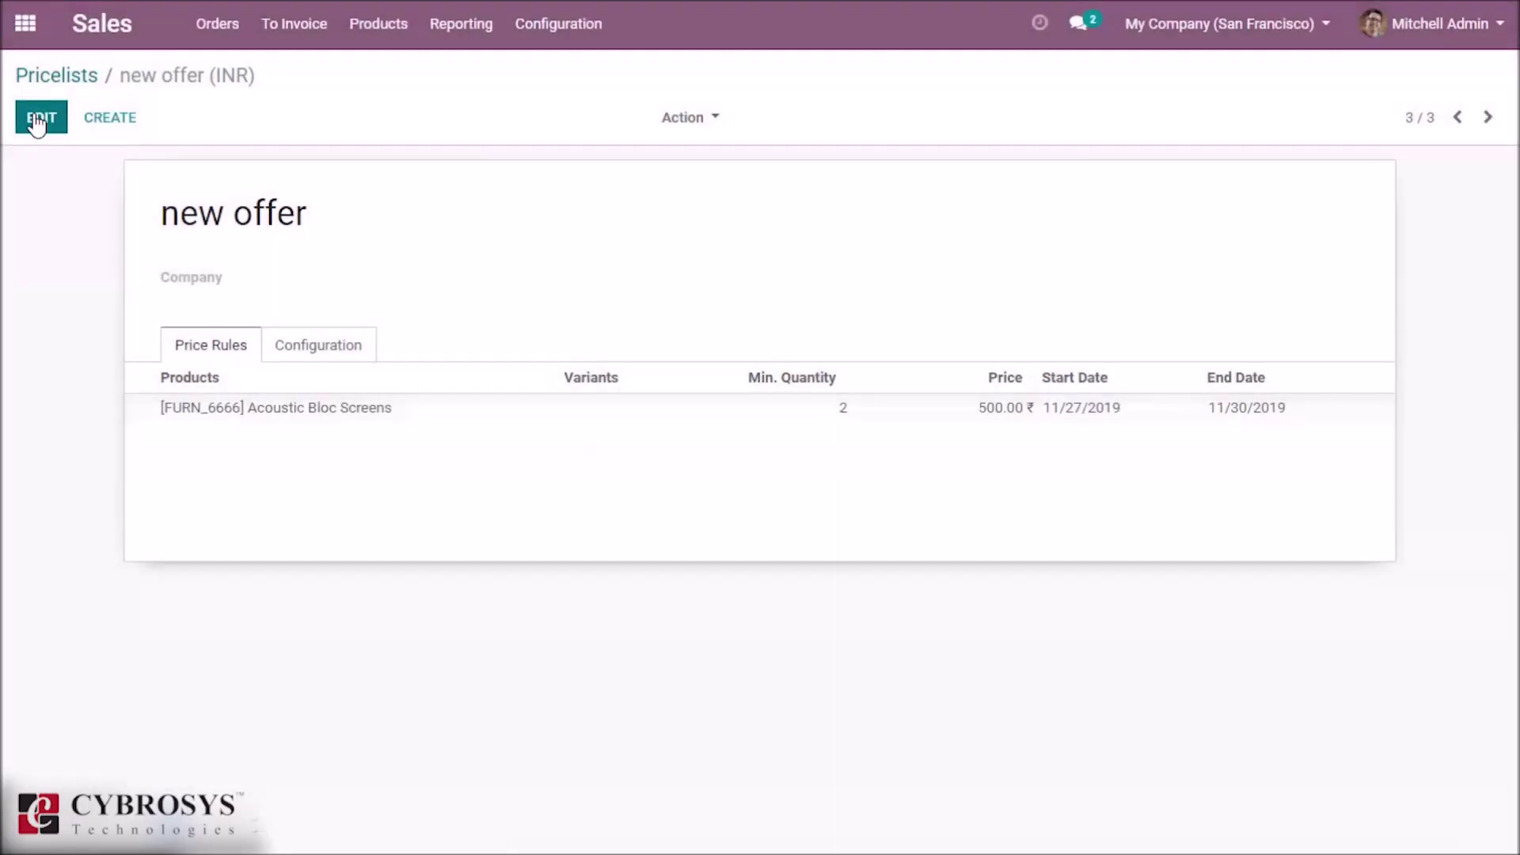
click(215, 28)
Create a quotation for Registered Customer with one [FURN_6666] Acoustic Bloc Screens line at 2,950.00
click(250, 95)
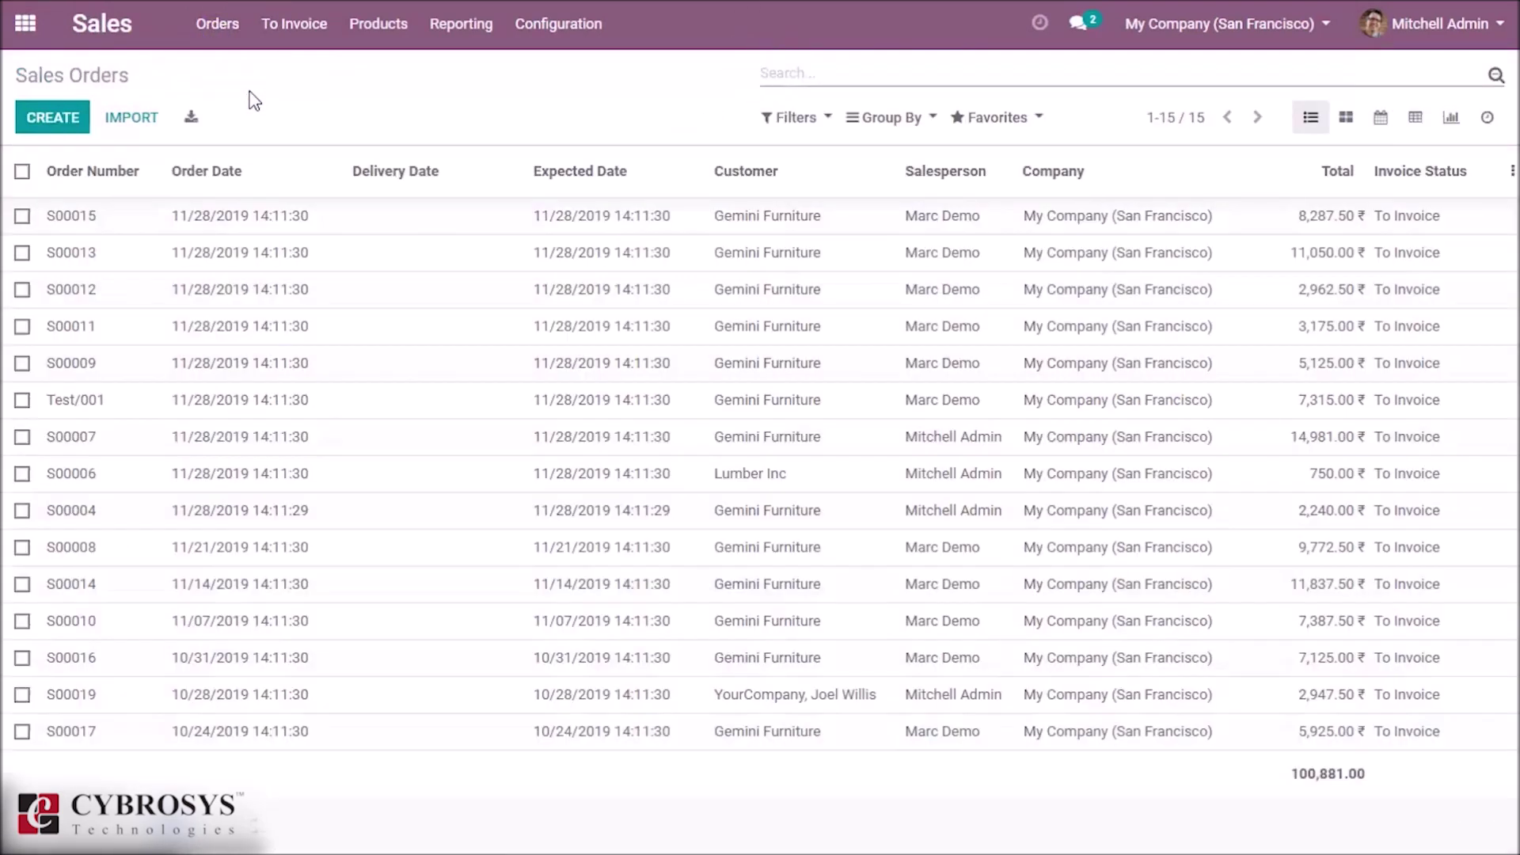
click(52, 122)
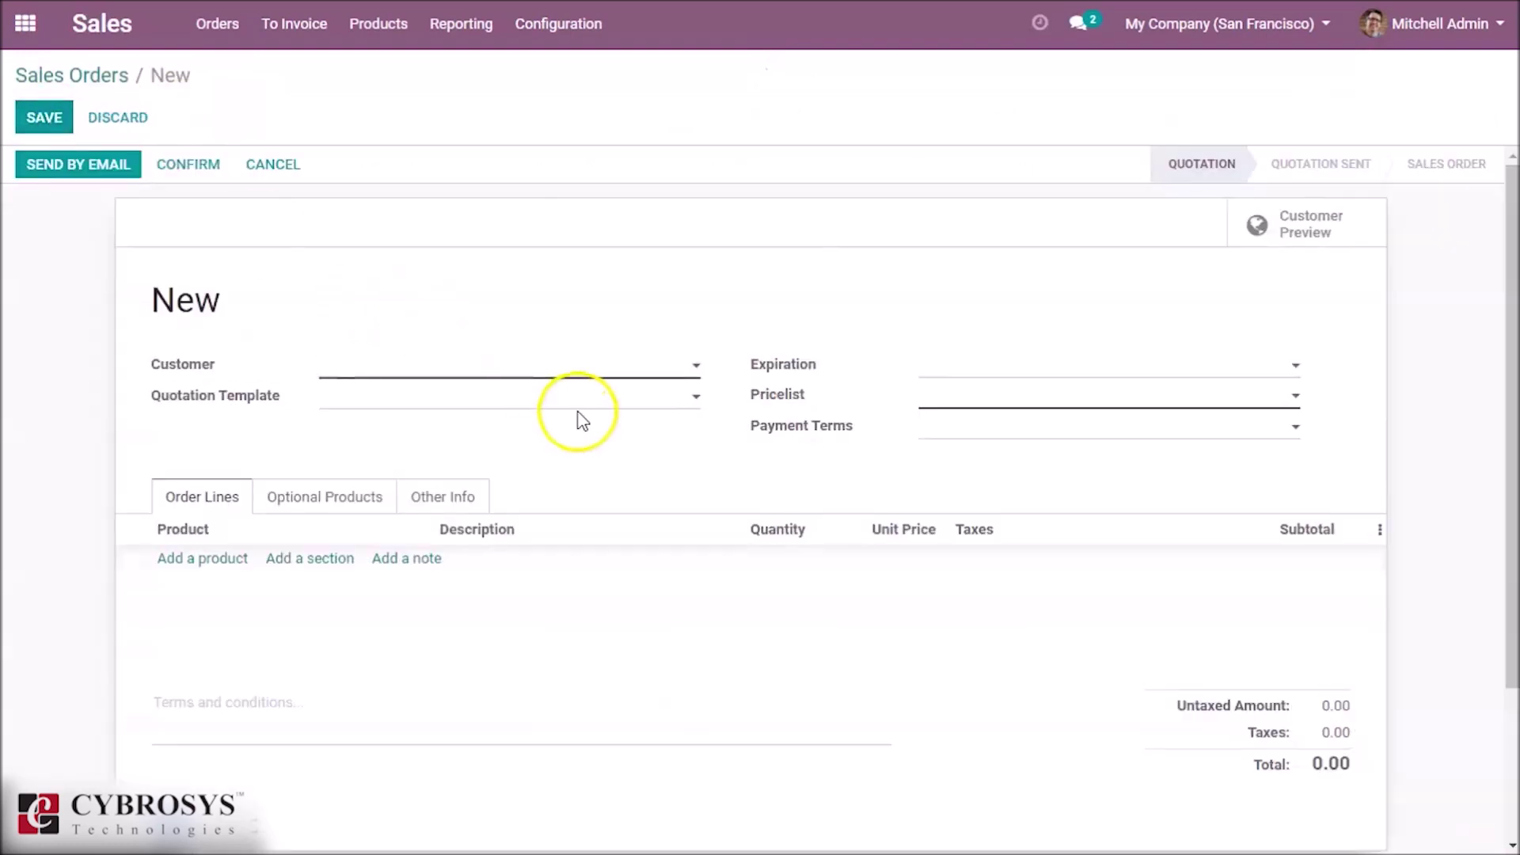
click(586, 355)
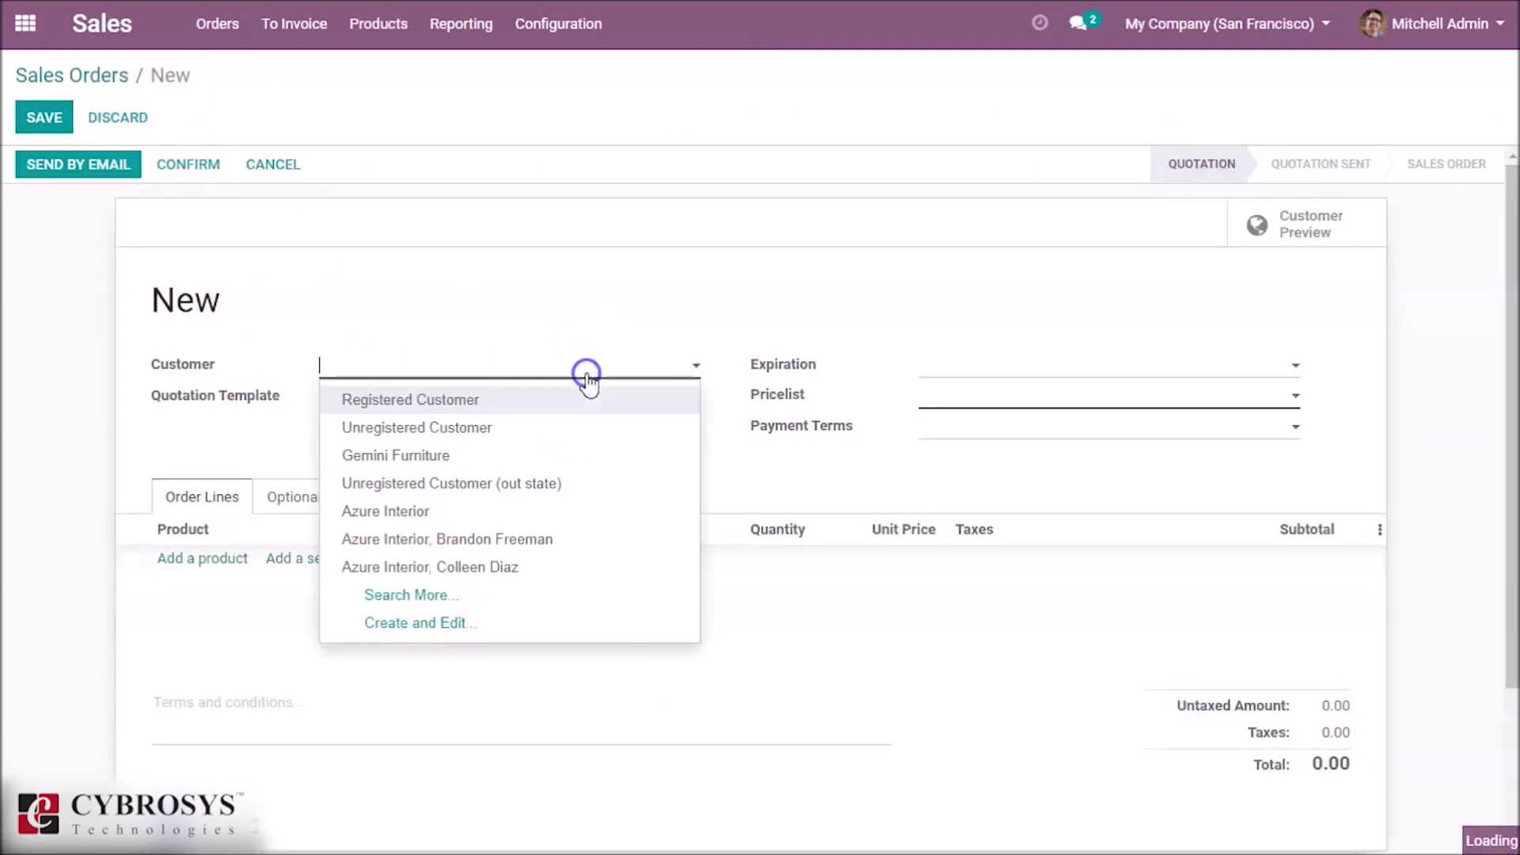
click(468, 404)
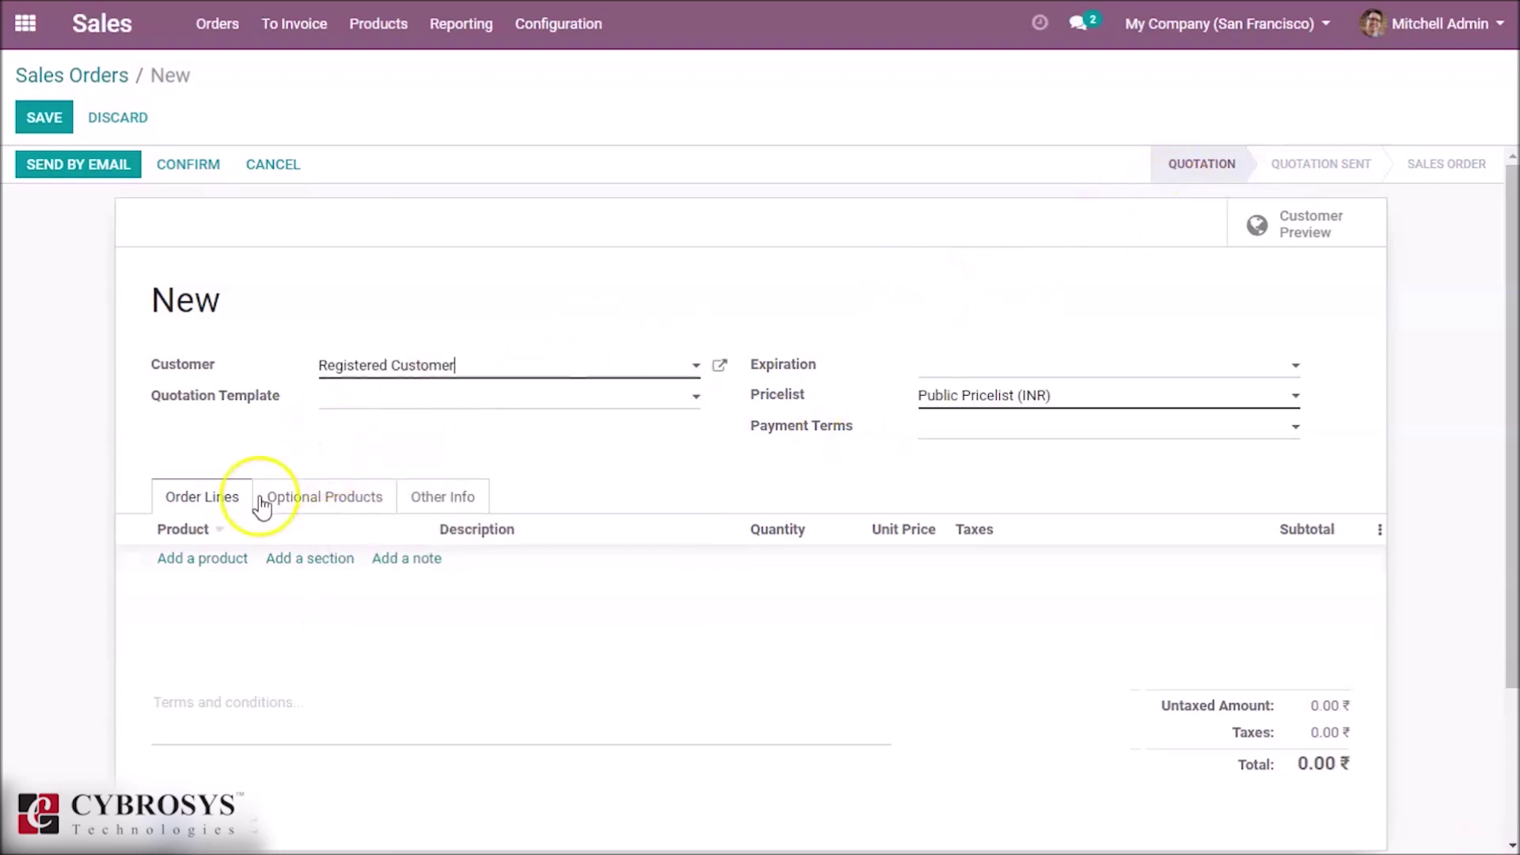
click(202, 558)
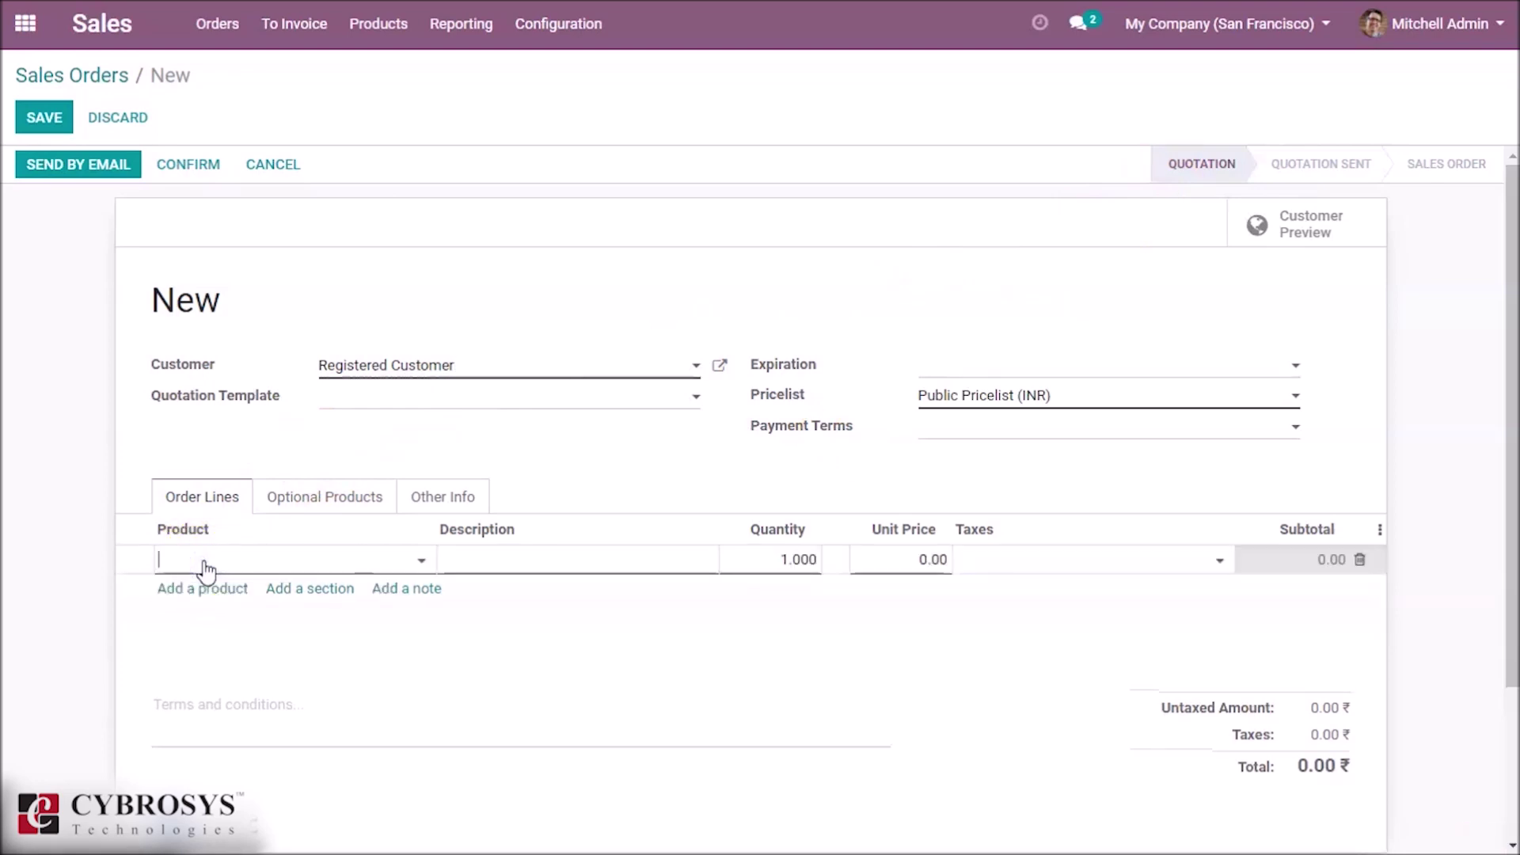
text(ac)
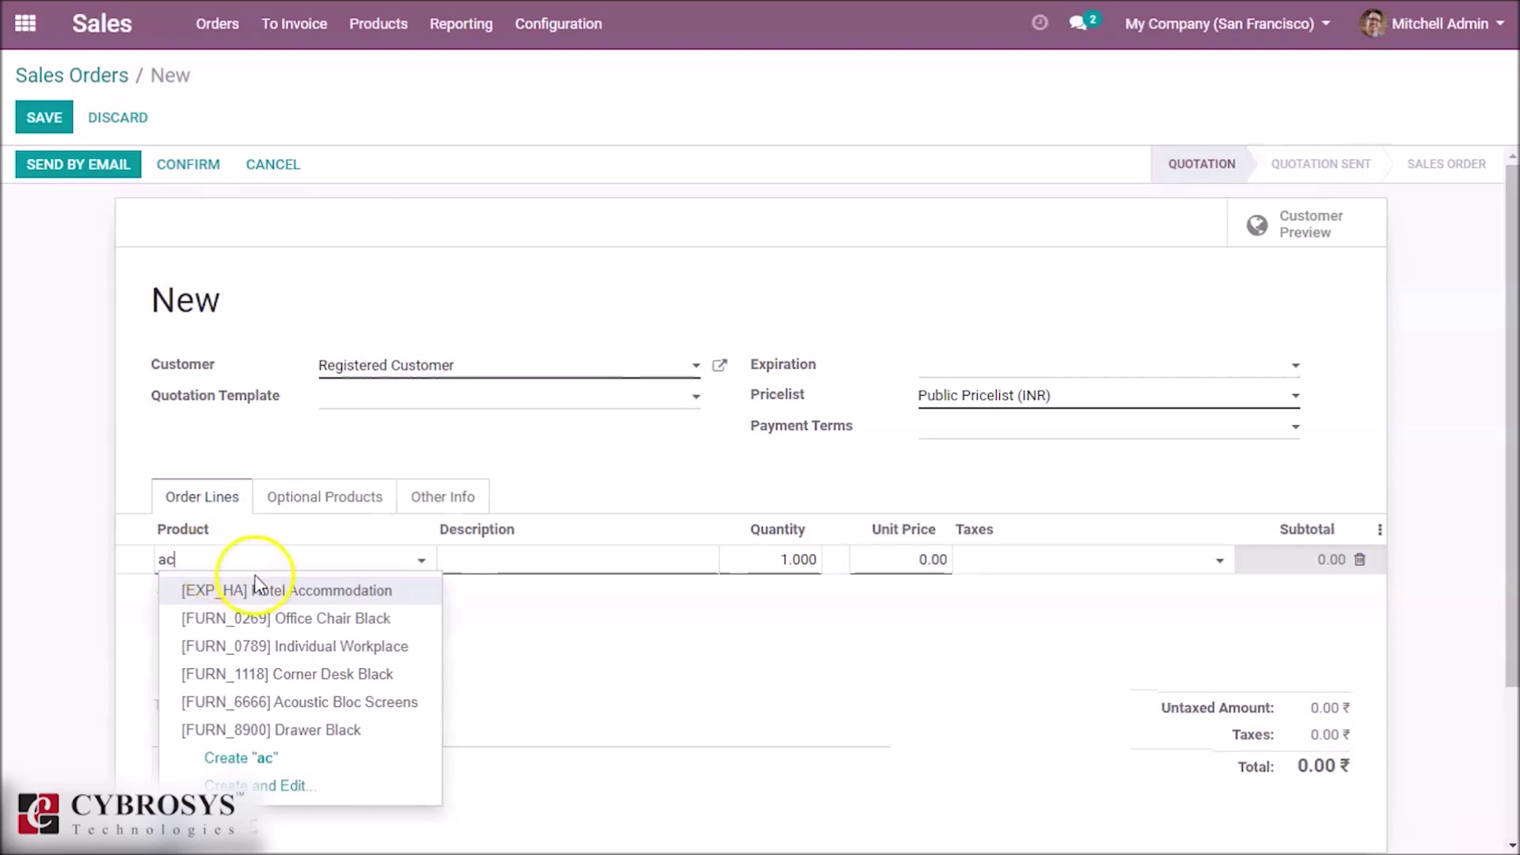
click(346, 705)
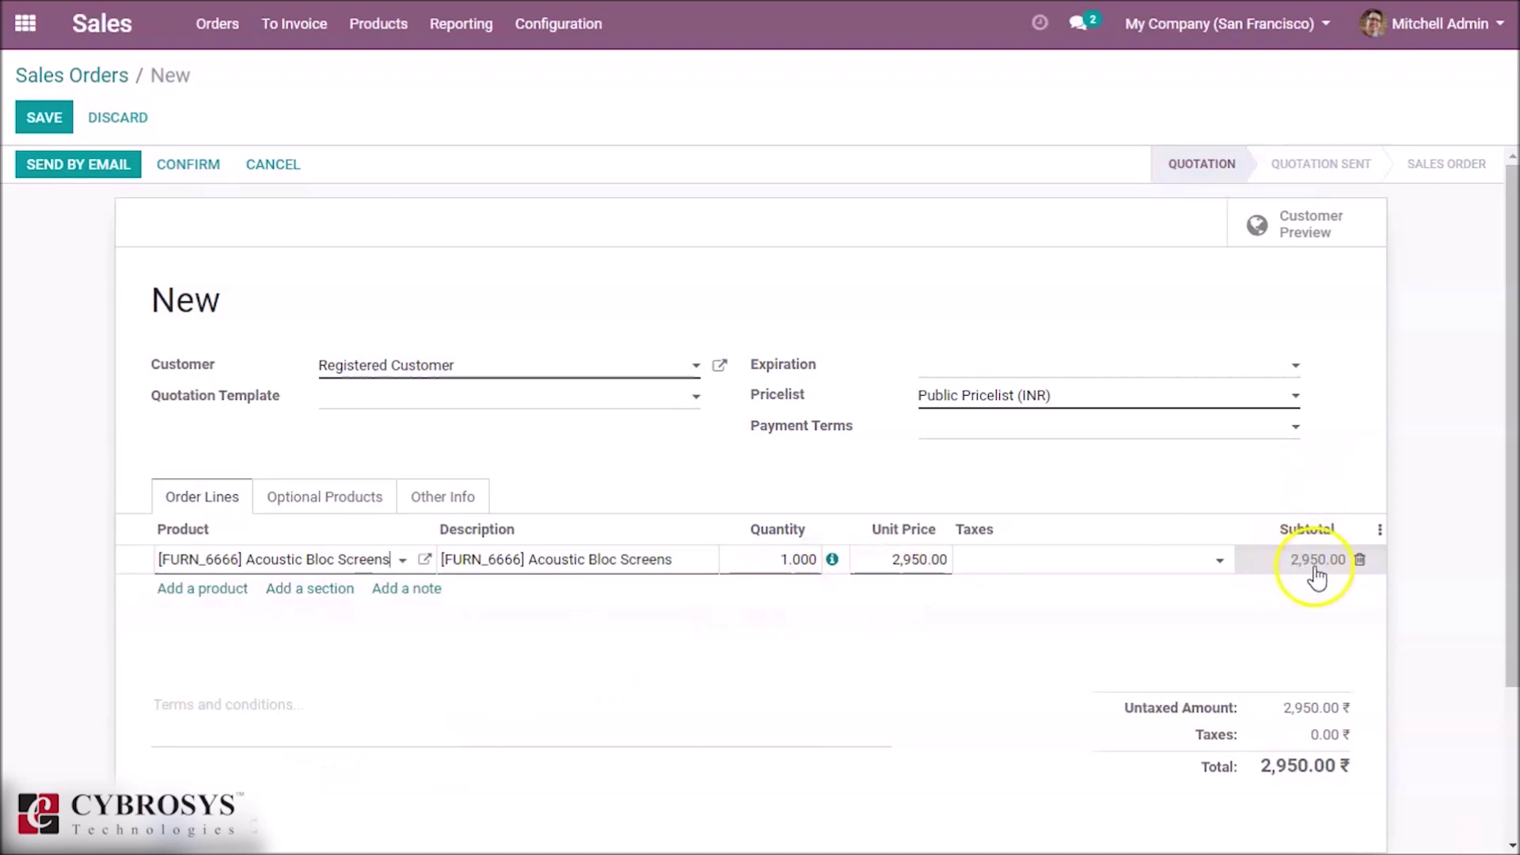
click(795, 562)
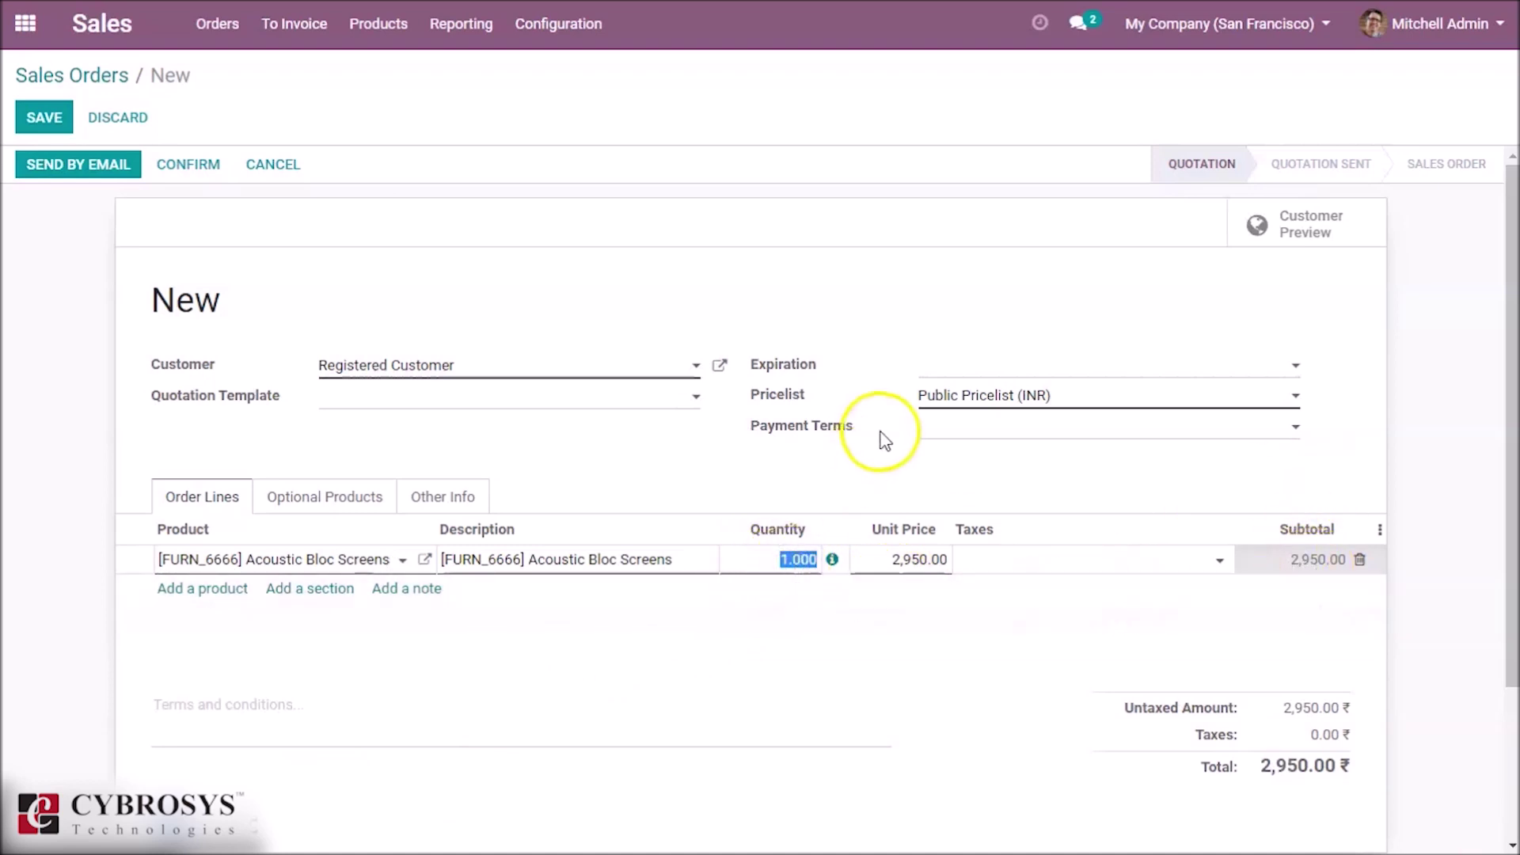
Apply the 'new offer (INR)' pricelist and set quantity 2, giving 500.00 each, 1,000.00 total
click(982, 398)
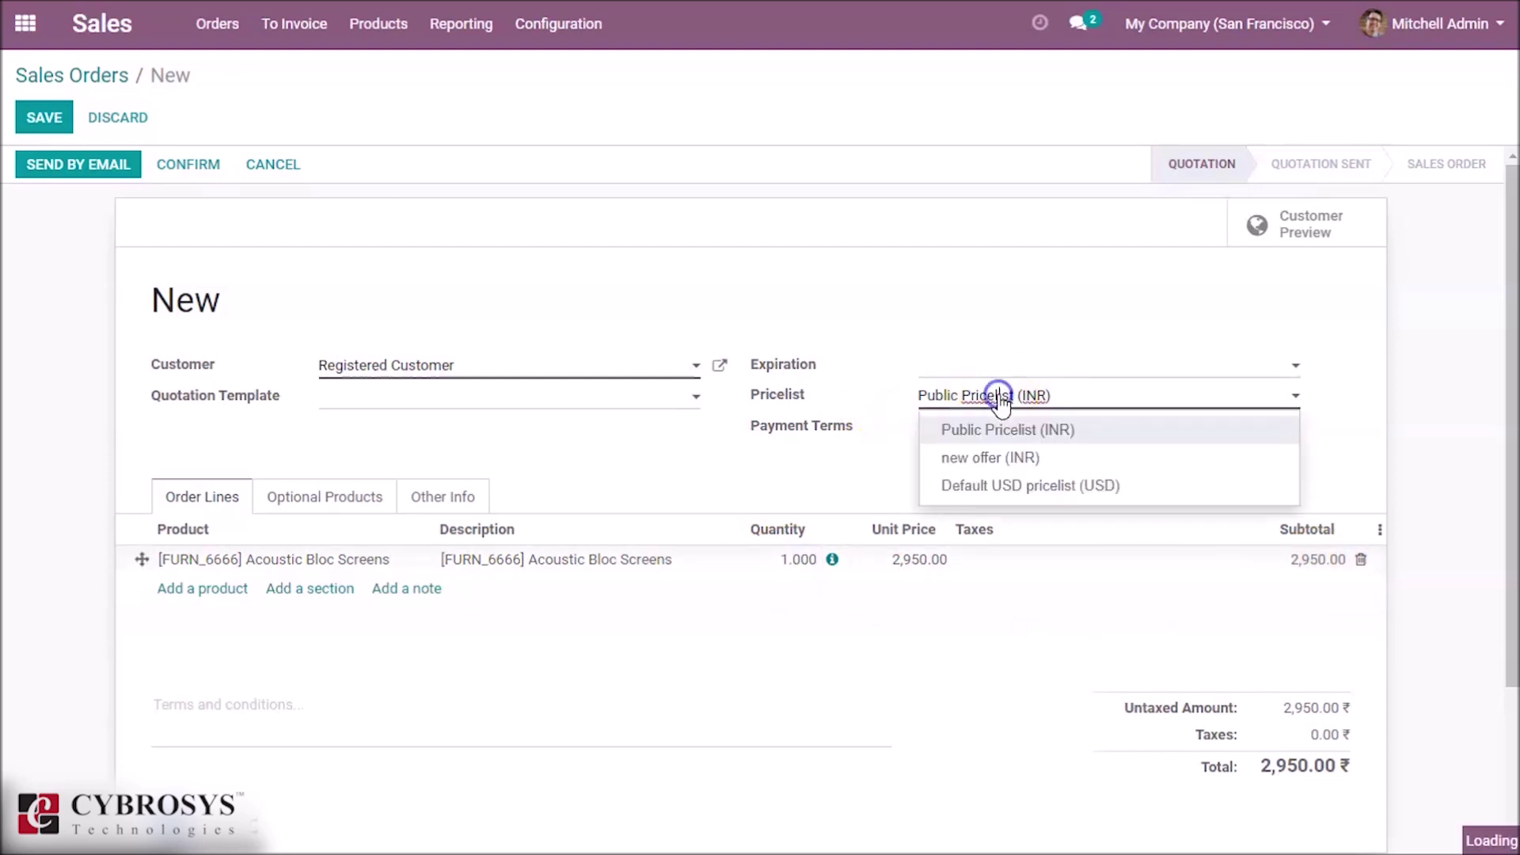
click(1006, 461)
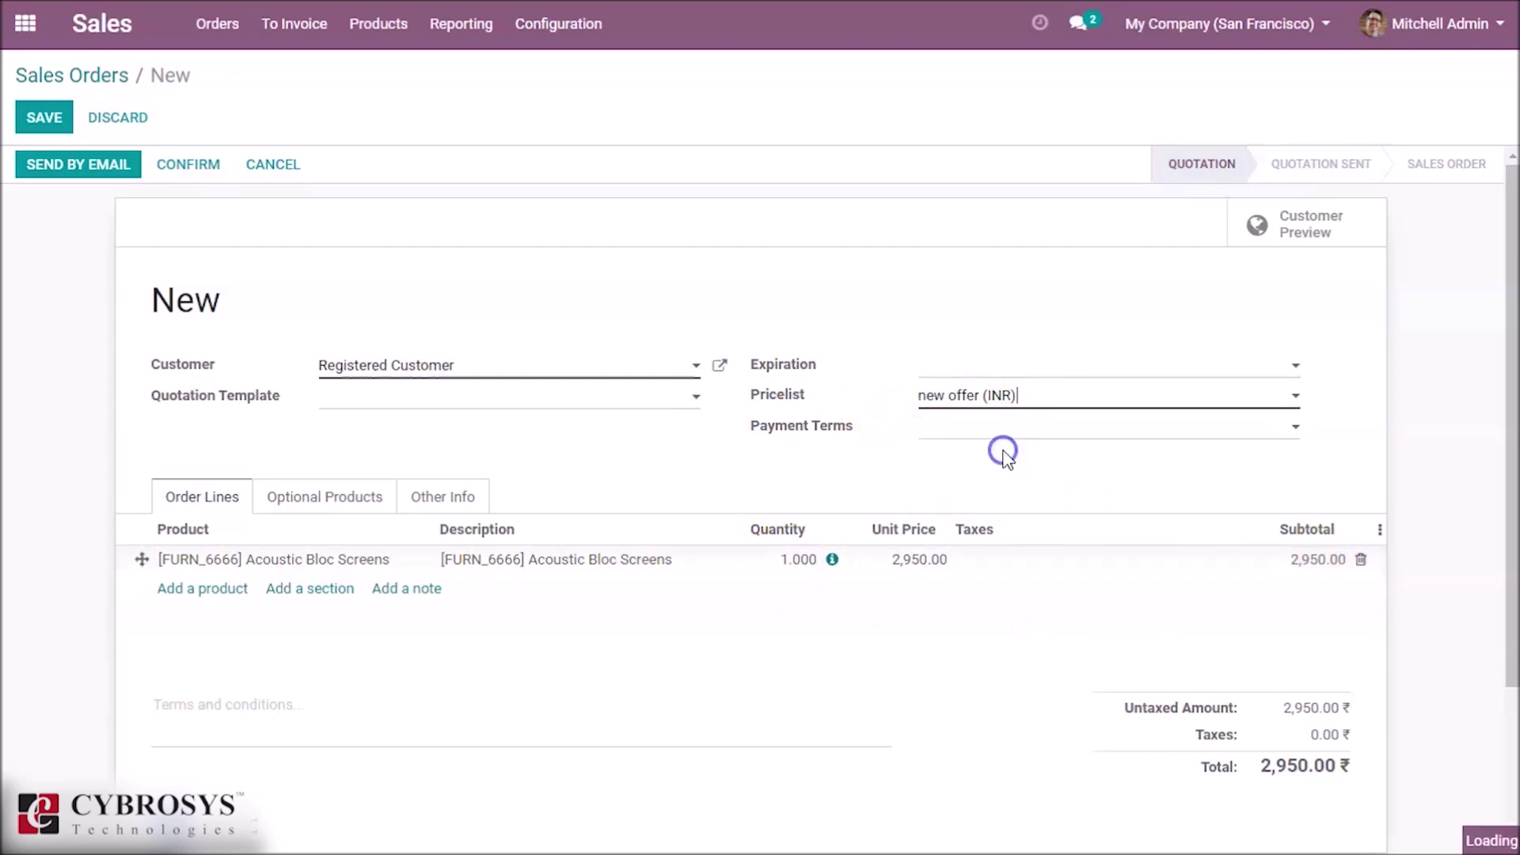
click(804, 564)
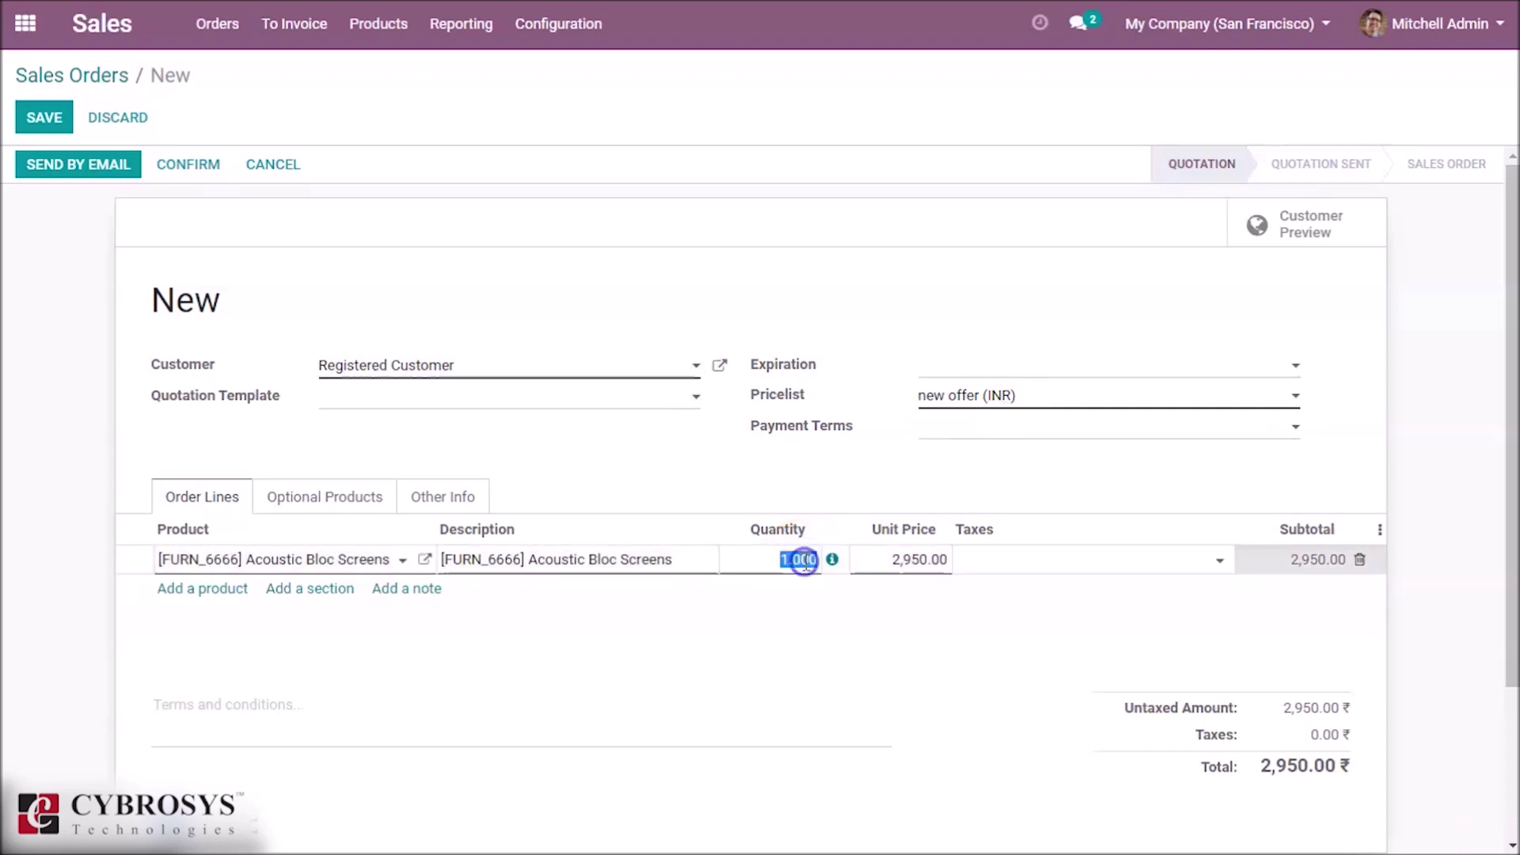
text(2)
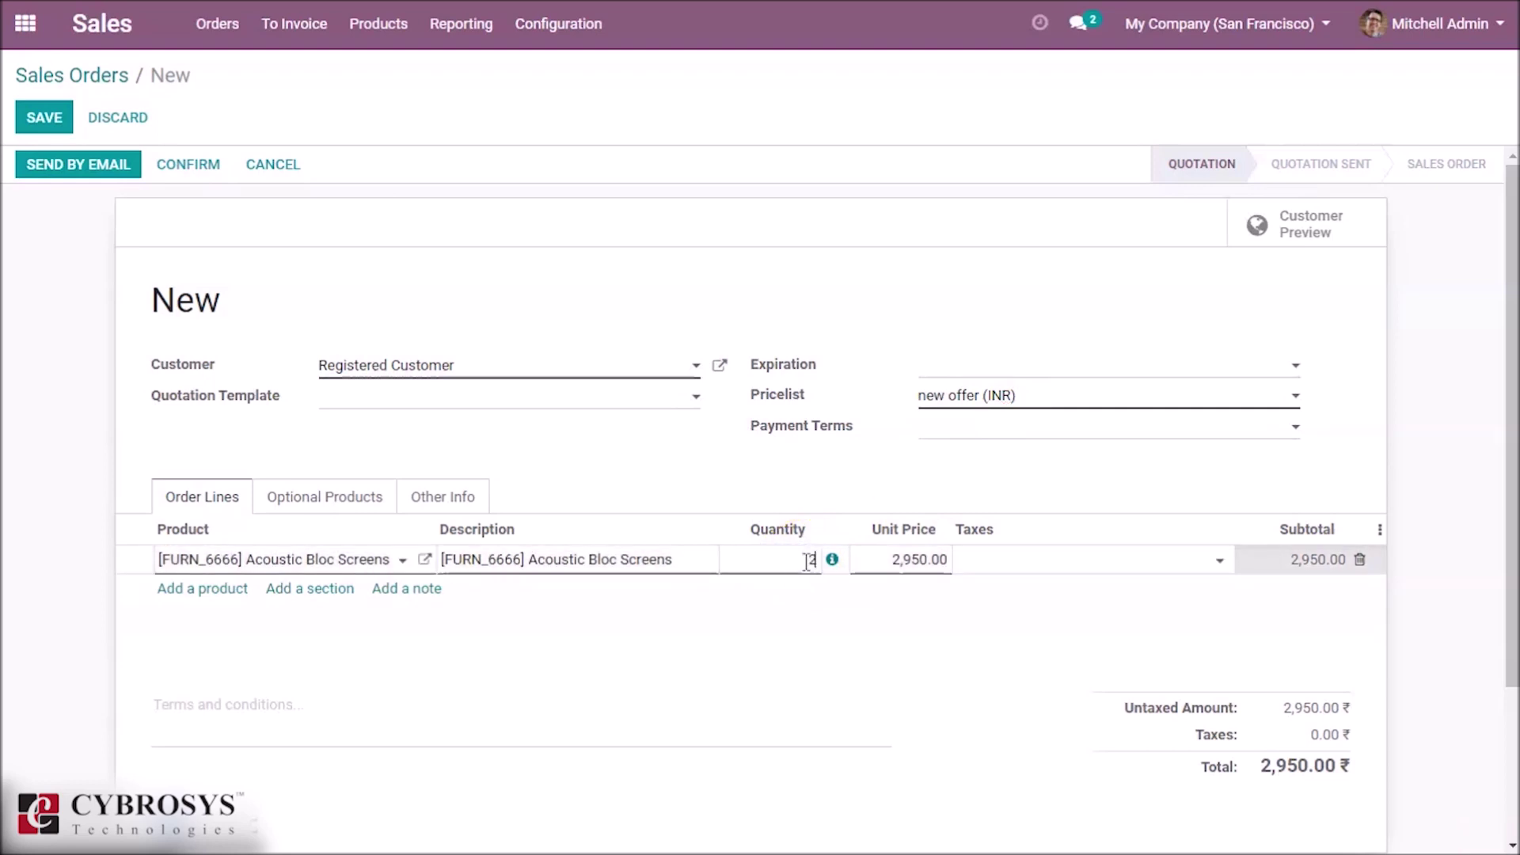
click(855, 487)
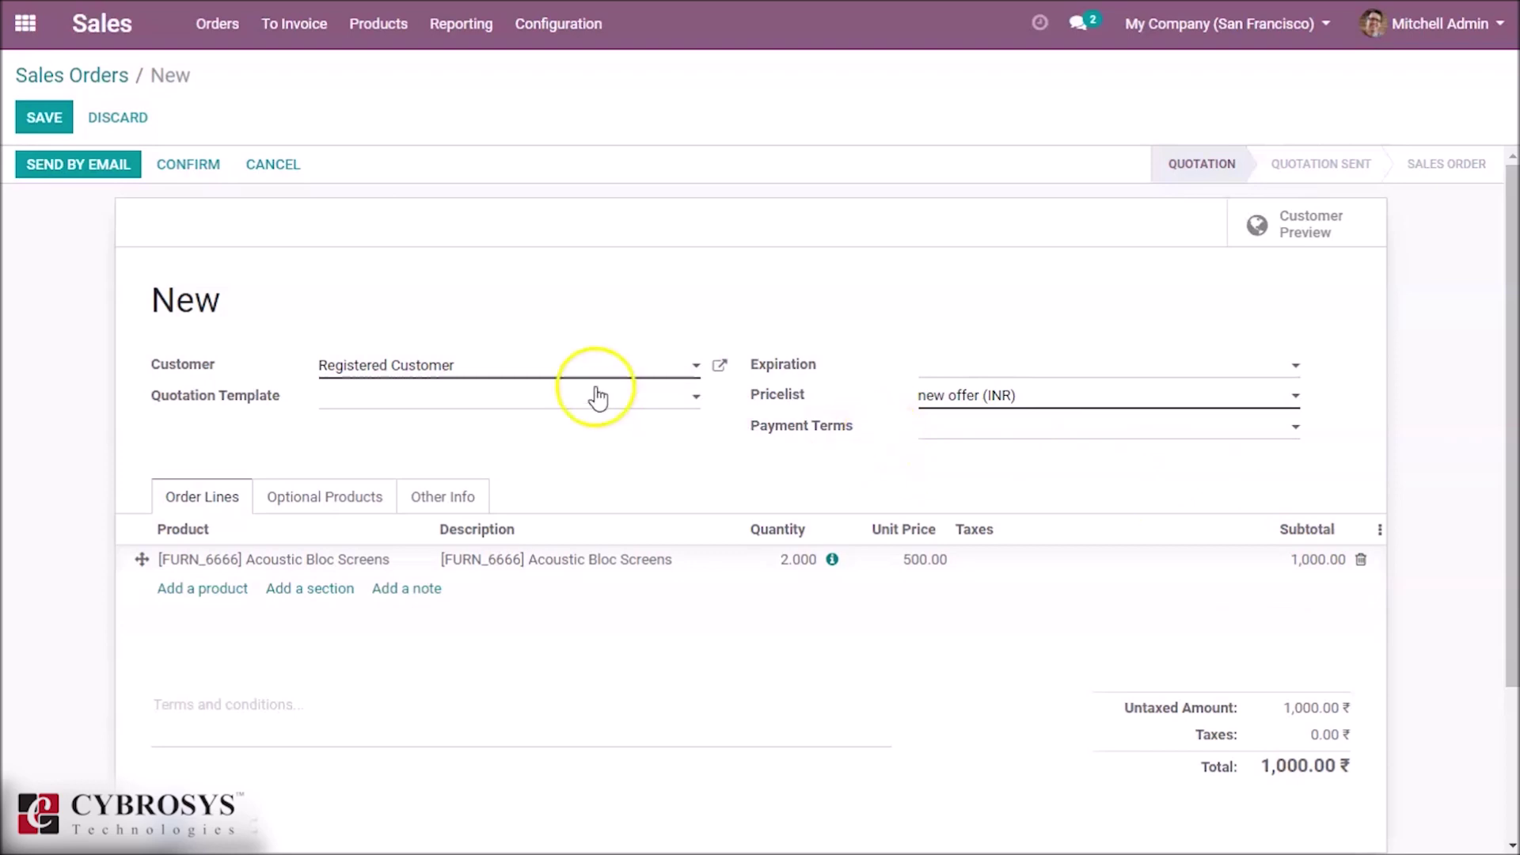
Head to the Sales settings, leaving the quotation unsaved
click(575, 38)
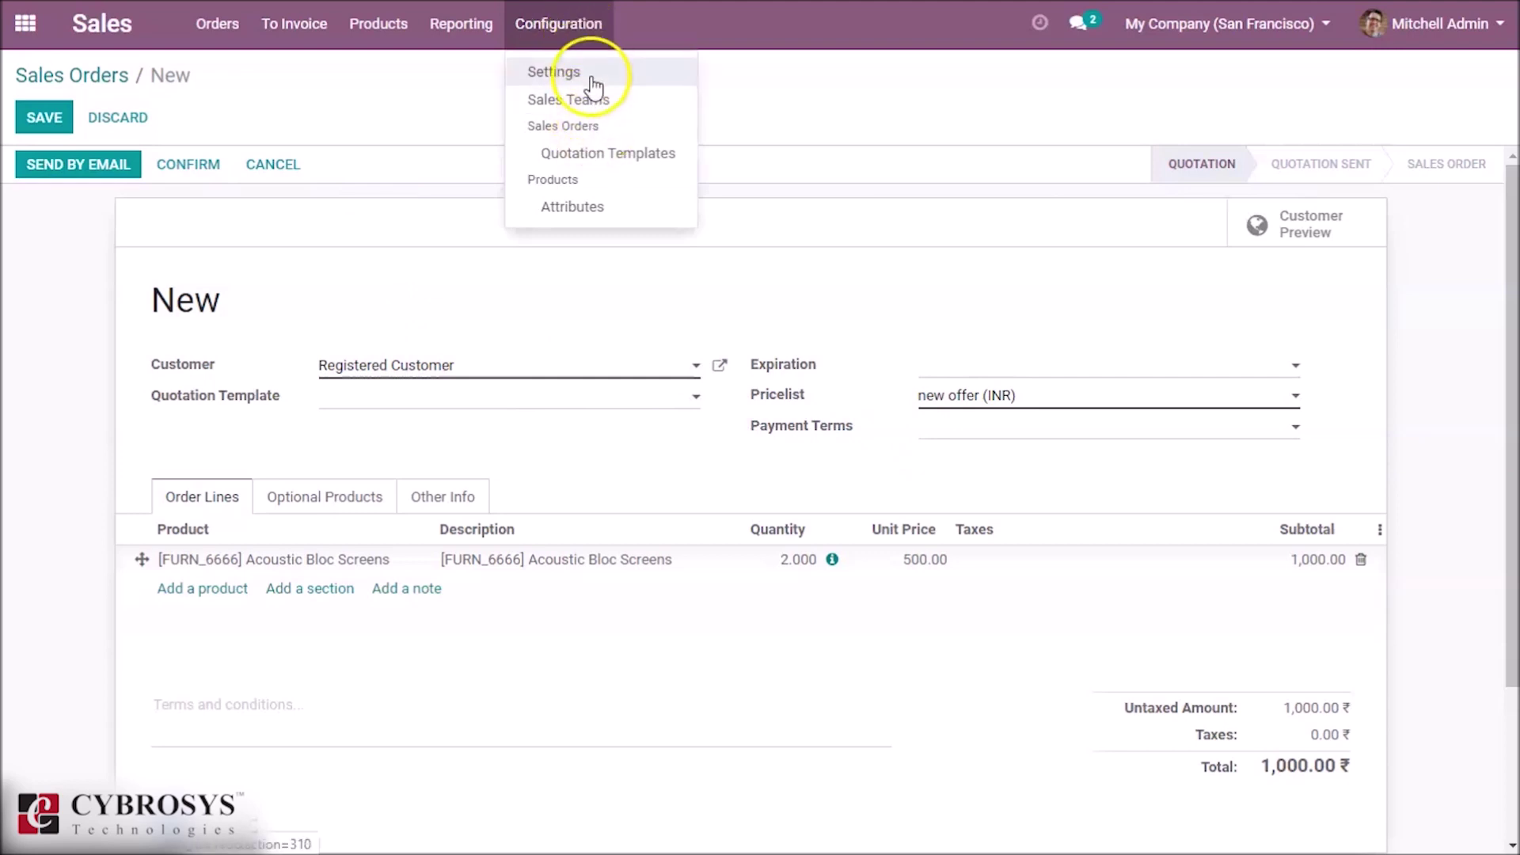
click(592, 79)
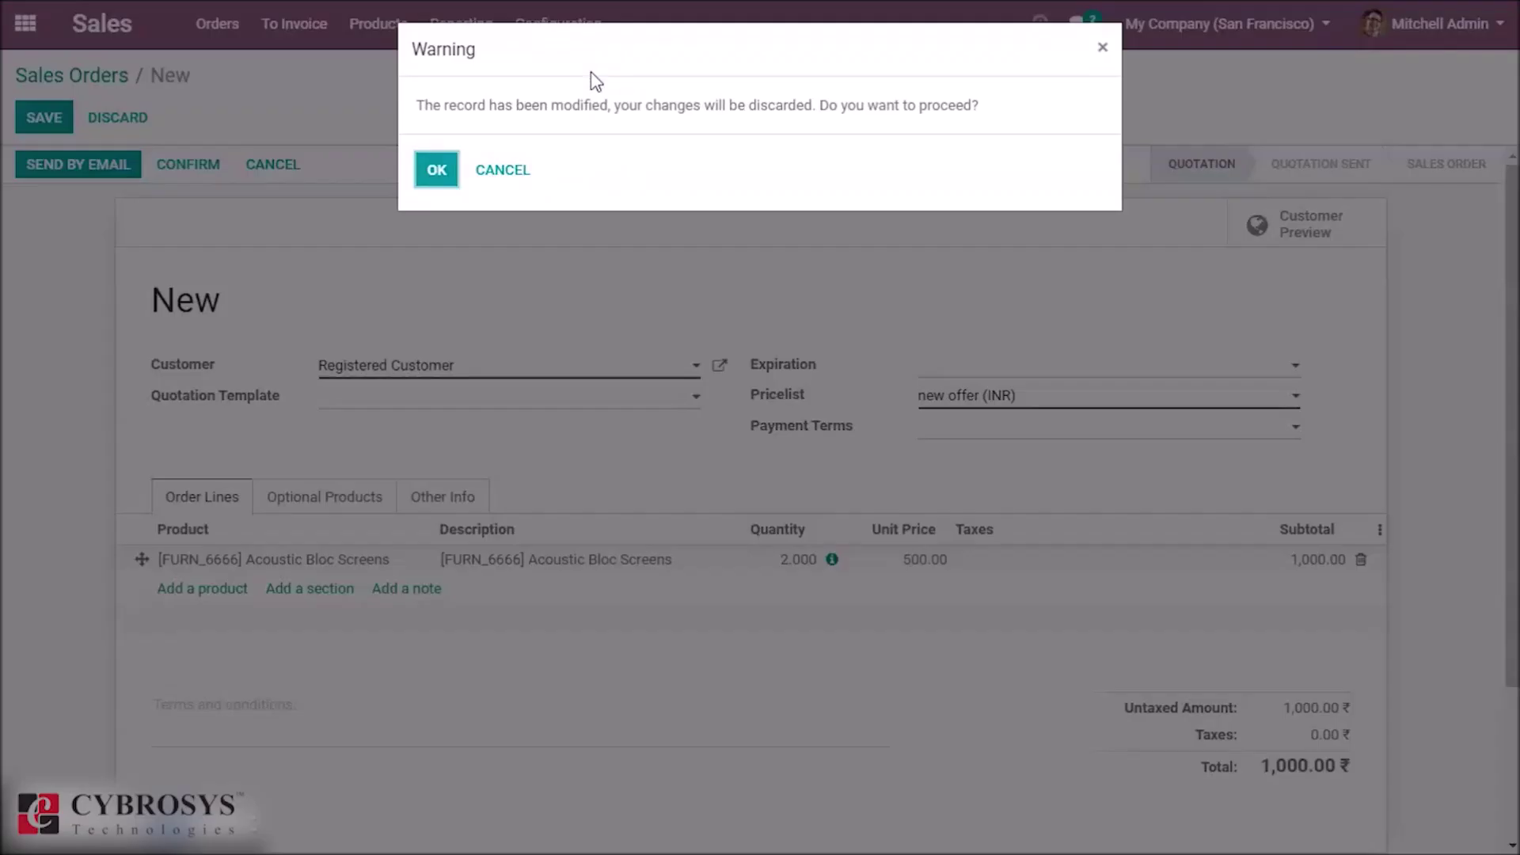
click(436, 168)
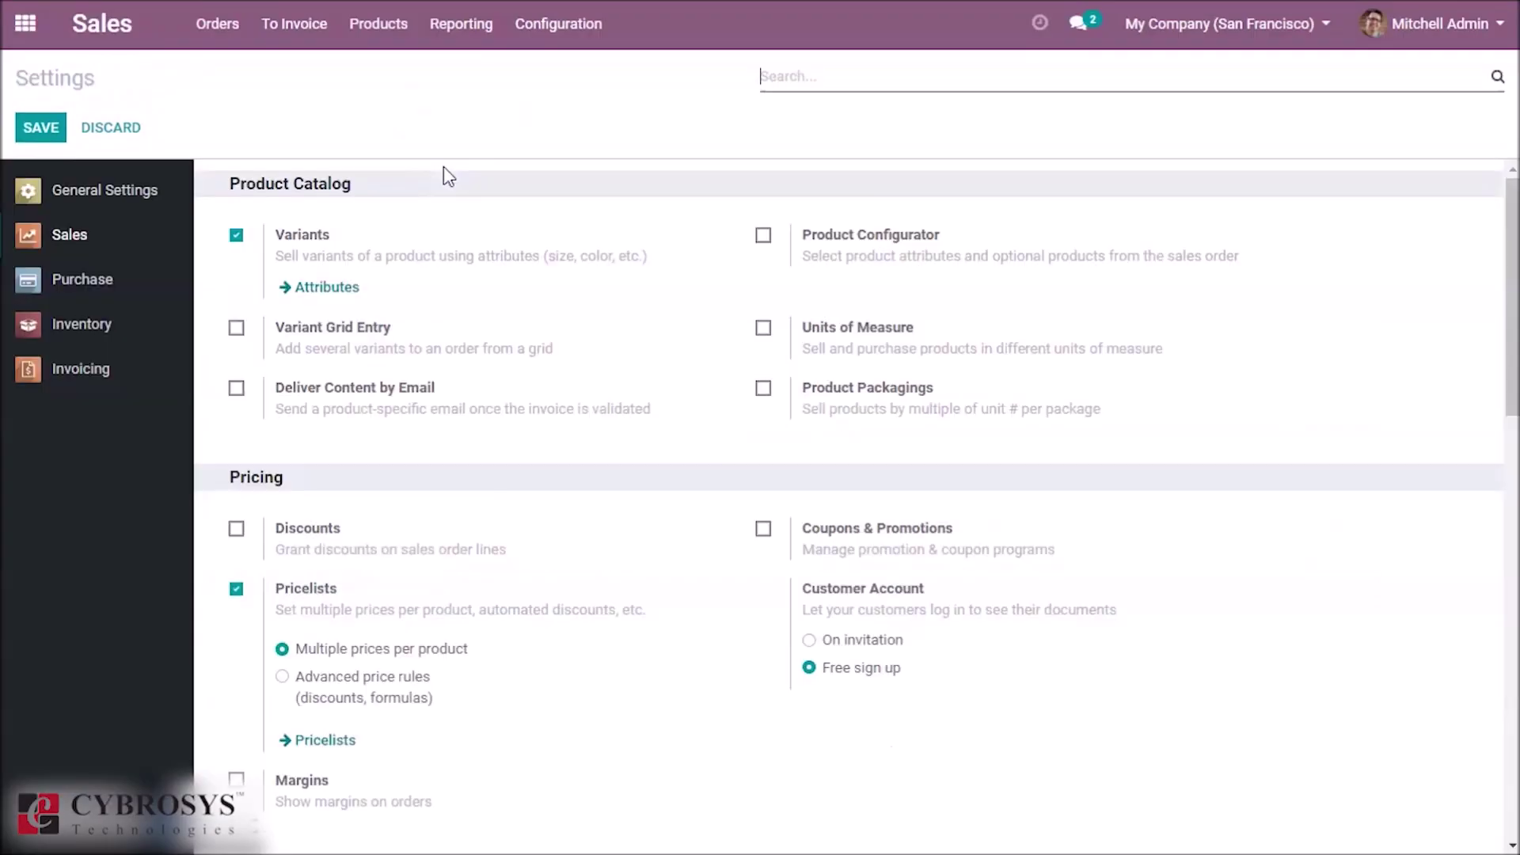
Switch the pricelist method to 'Advanced price rules (discounts, formulas)' and save the settings
click(785, 84)
text(price)
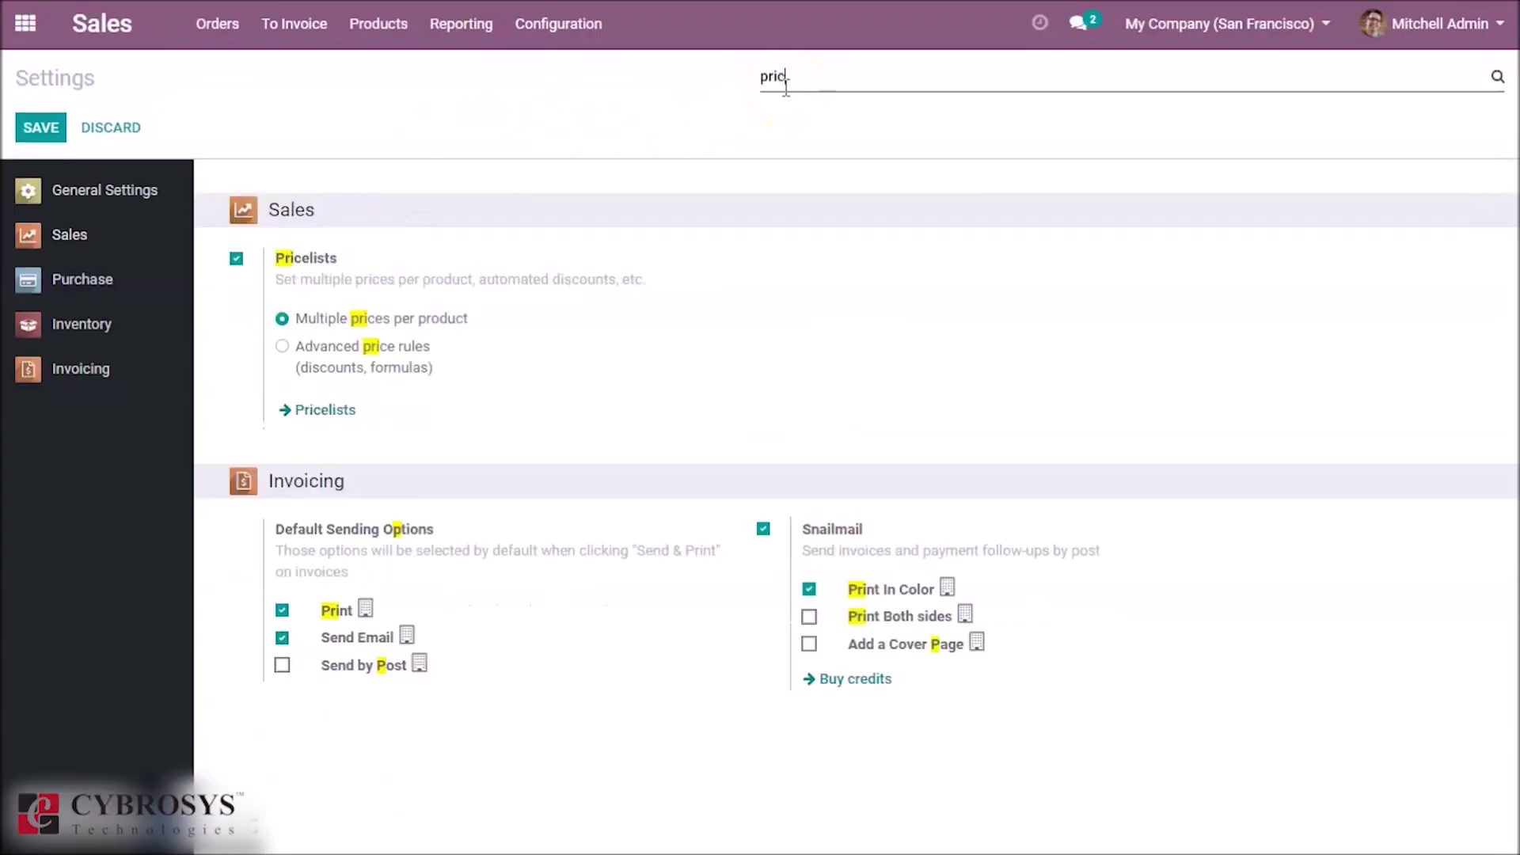
click(282, 348)
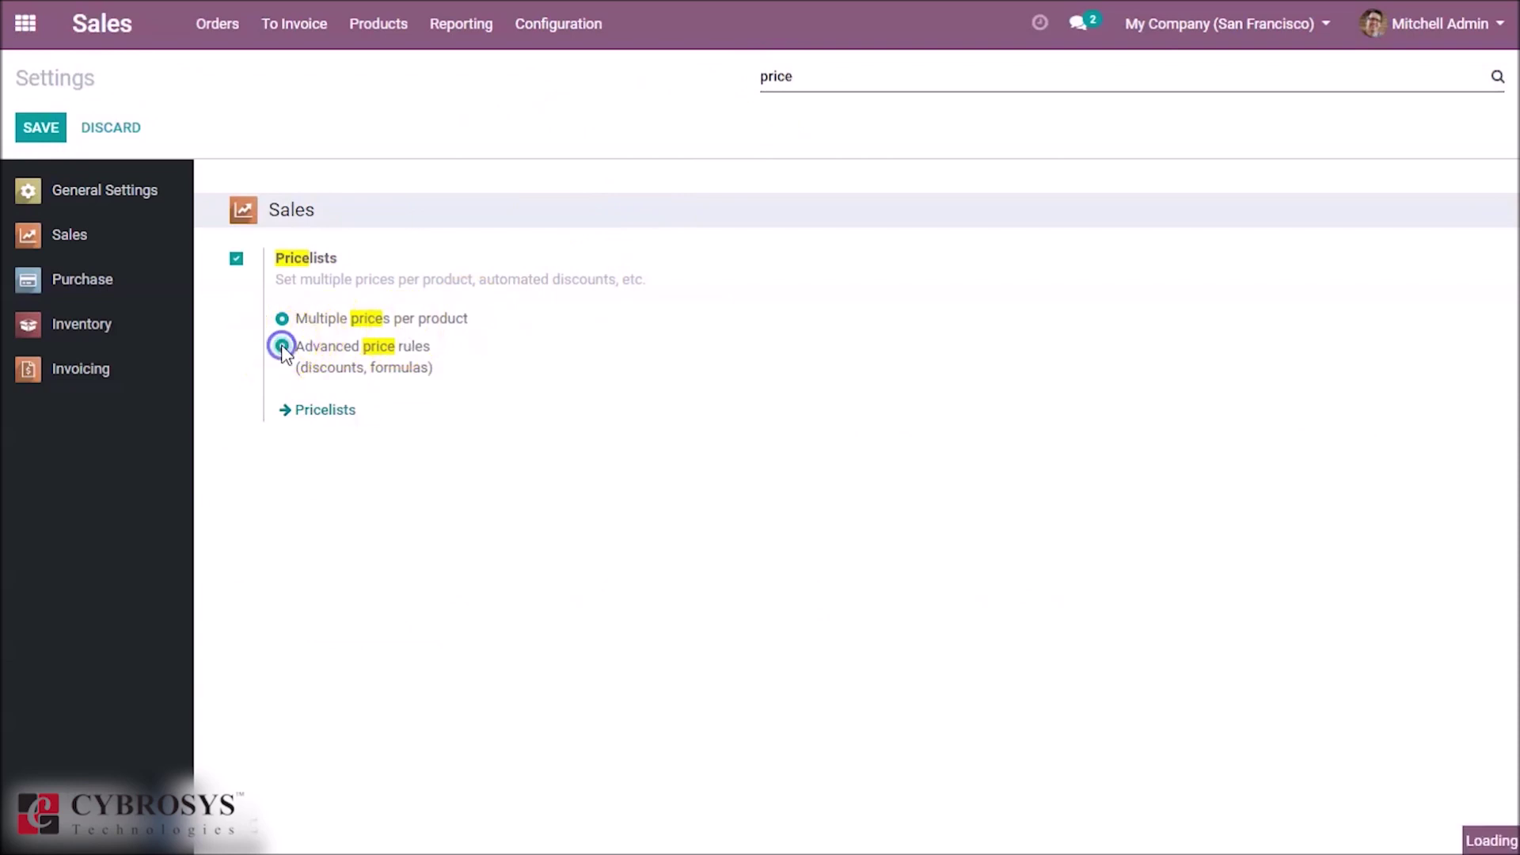
click(44, 131)
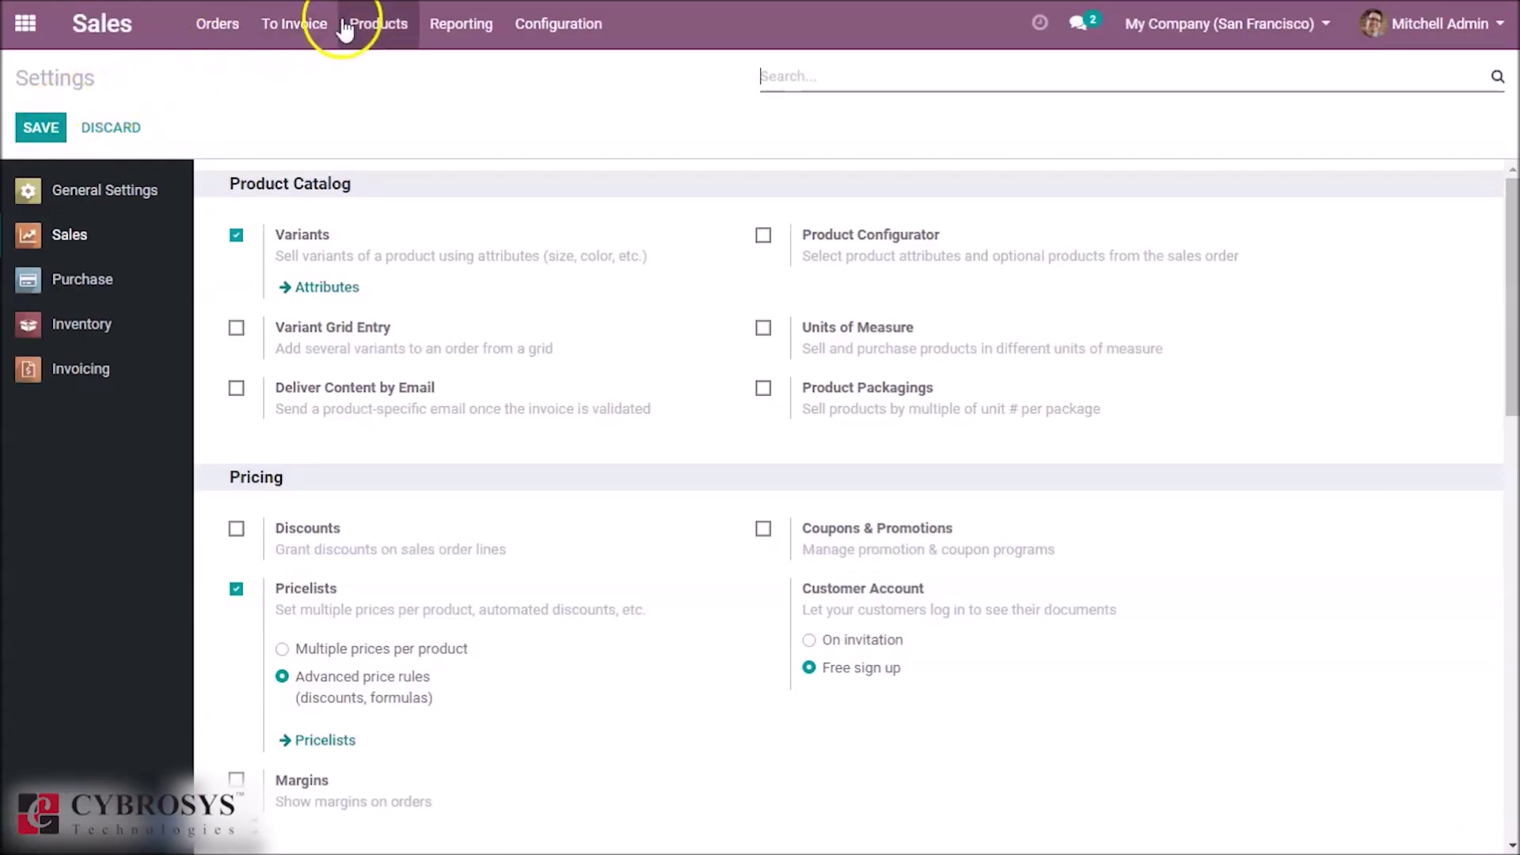
Open the 'new offer' pricelist in edit mode and open its Acoustic Bloc Screens rule
click(373, 25)
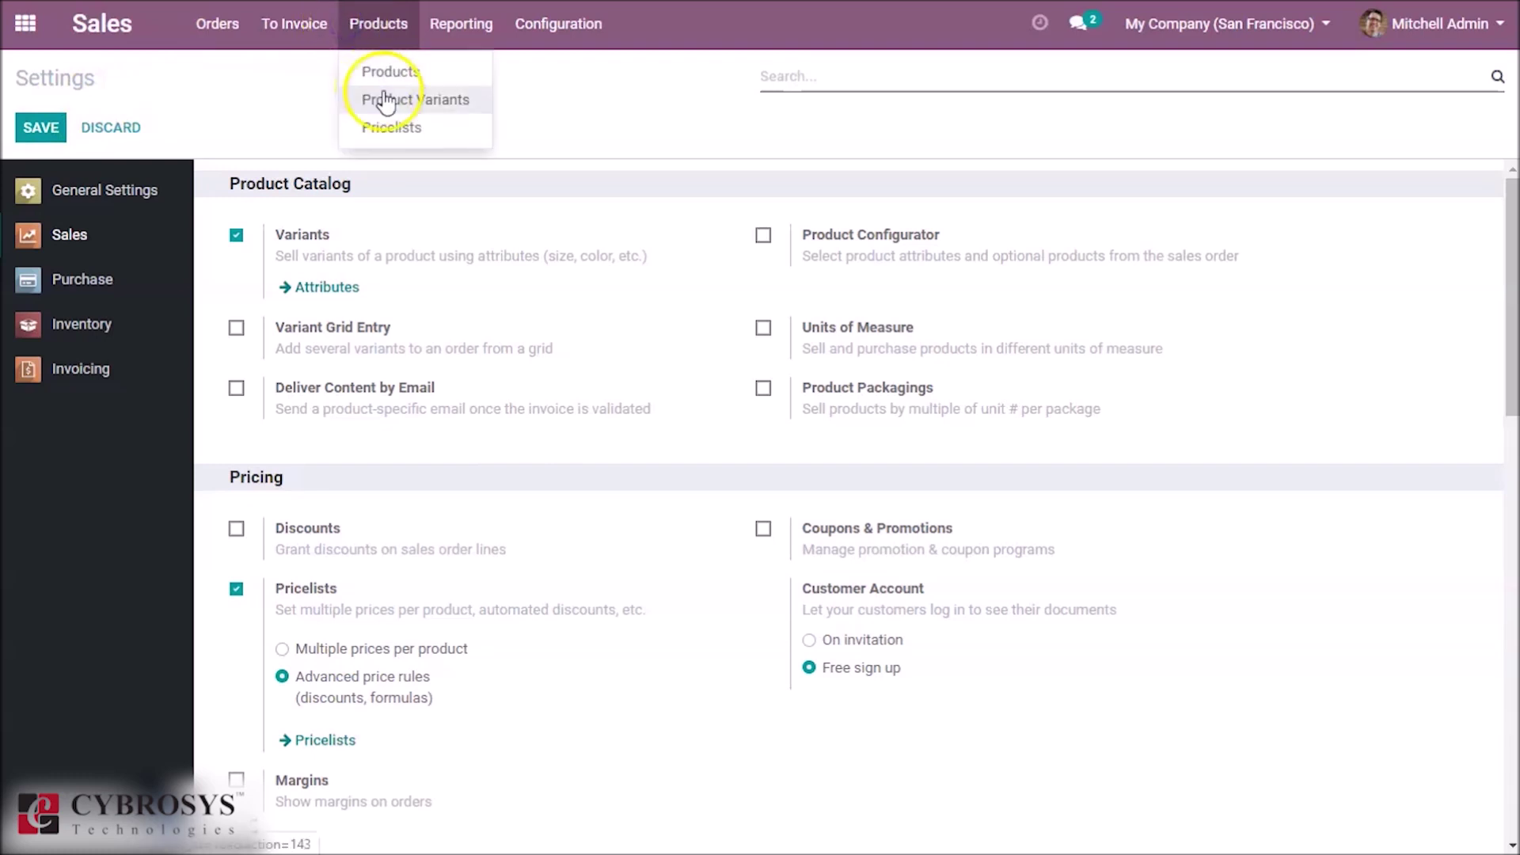
click(392, 127)
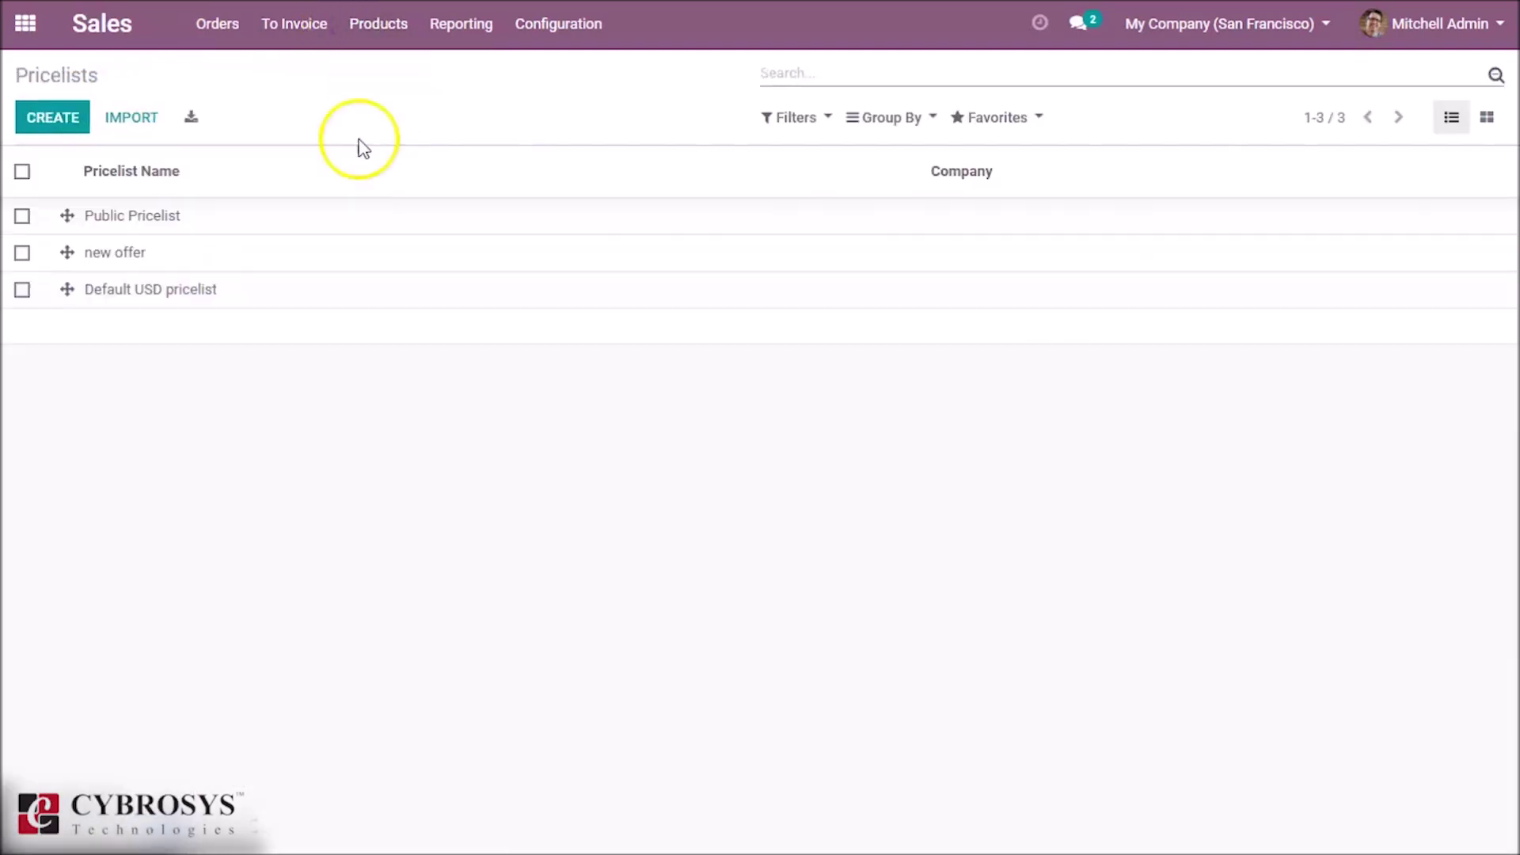
click(197, 261)
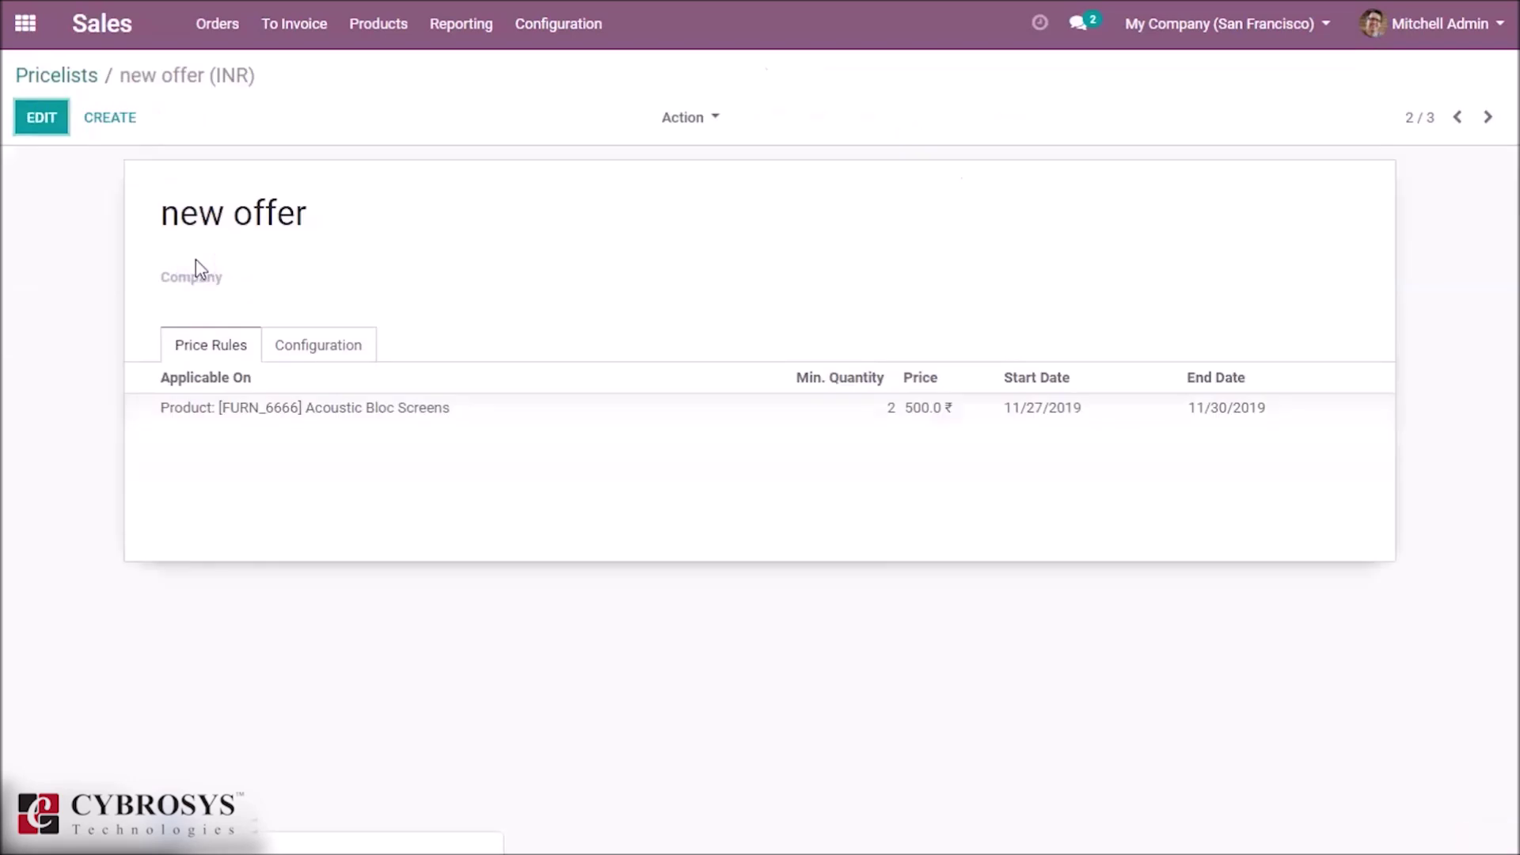
click(42, 119)
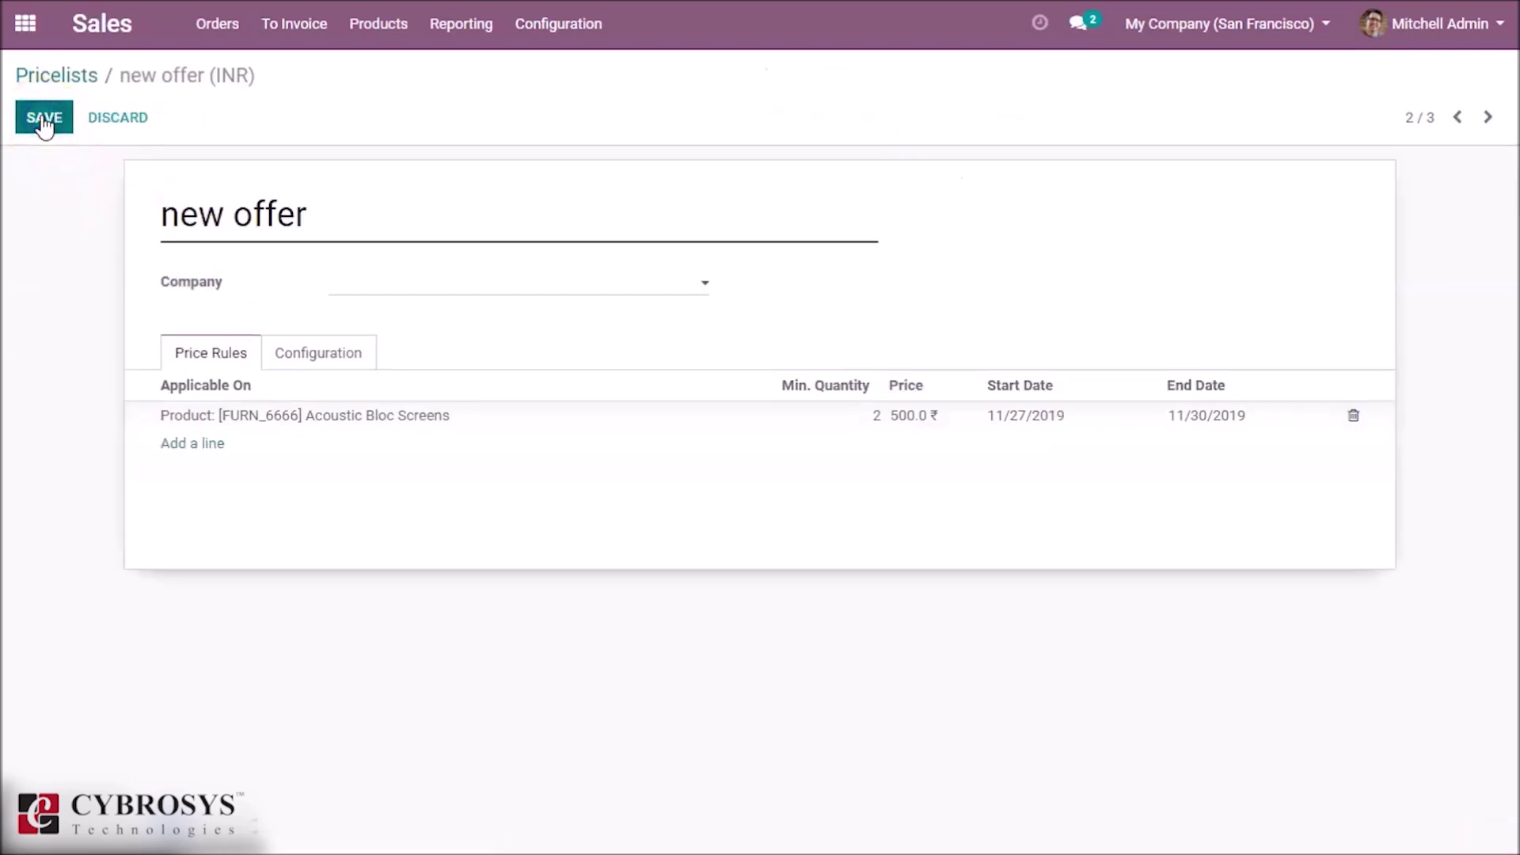
click(384, 413)
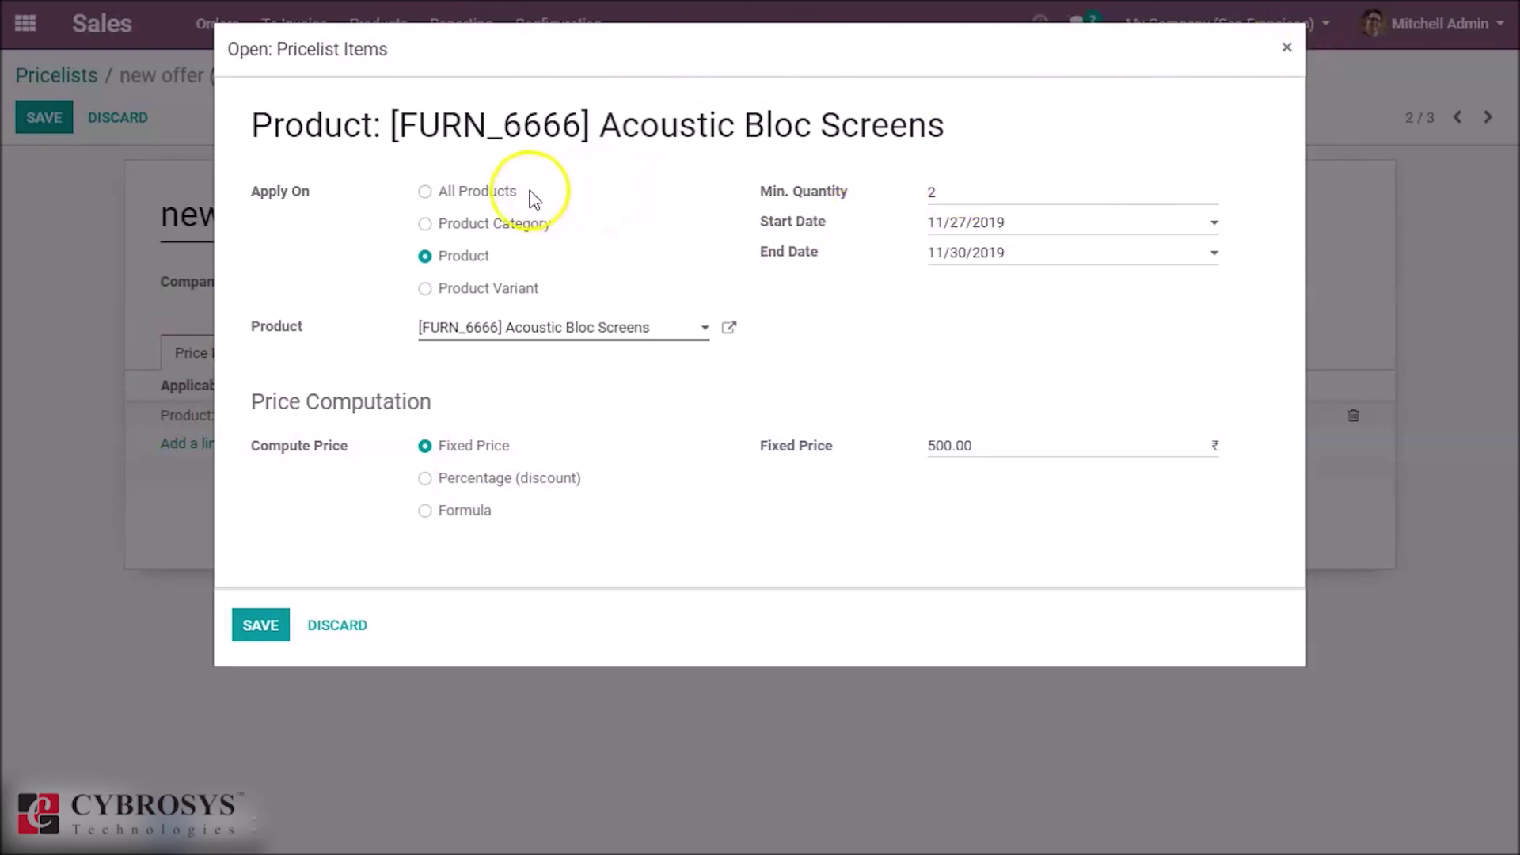
Set the rule's Apply On to Product and choose [FURN_6666] Acoustic Bloc Screens
click(431, 192)
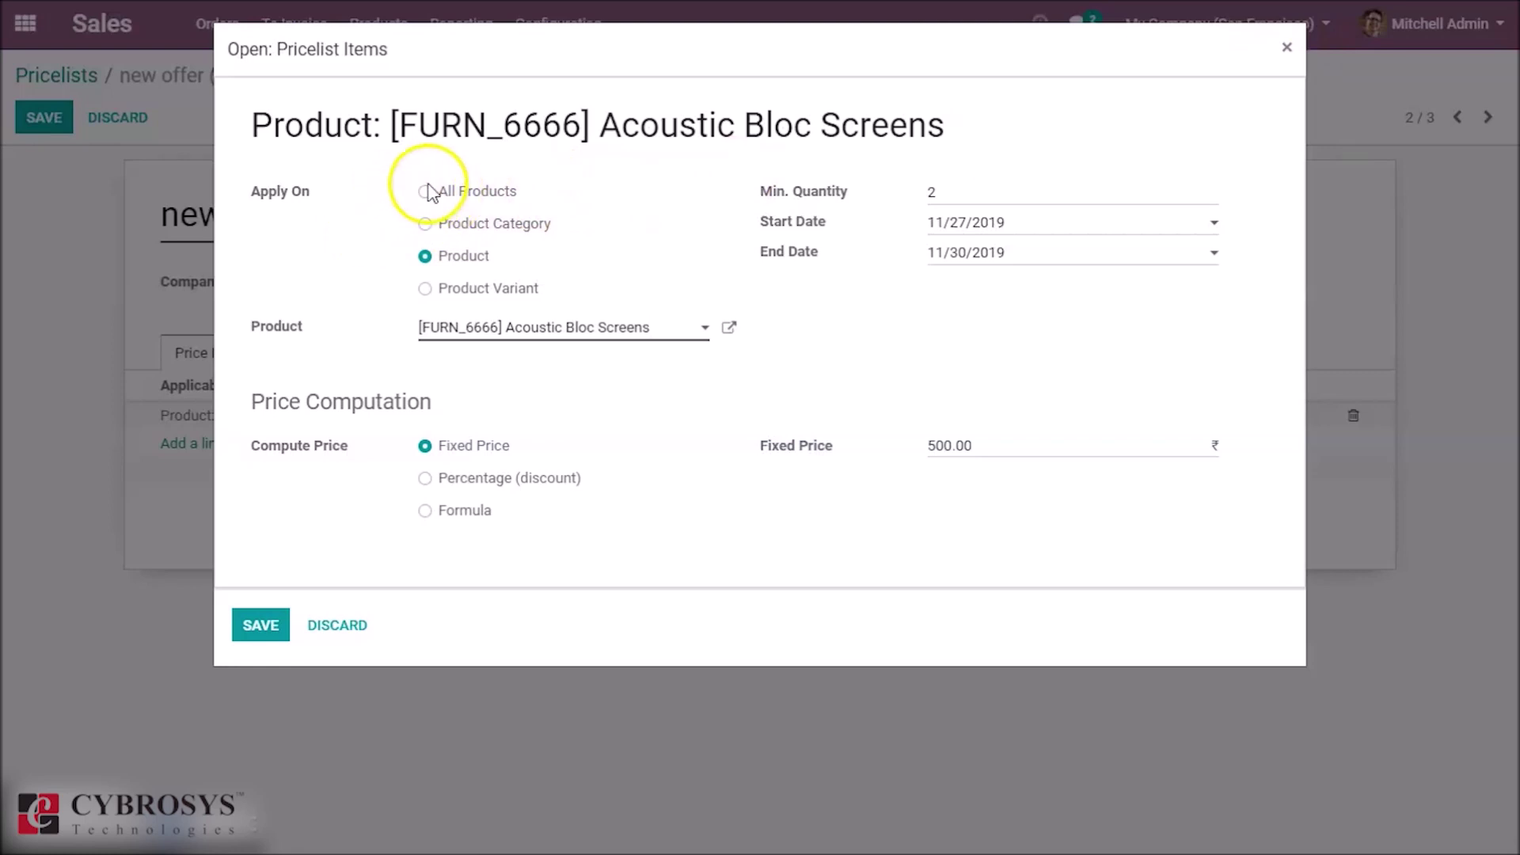
click(425, 223)
click(425, 256)
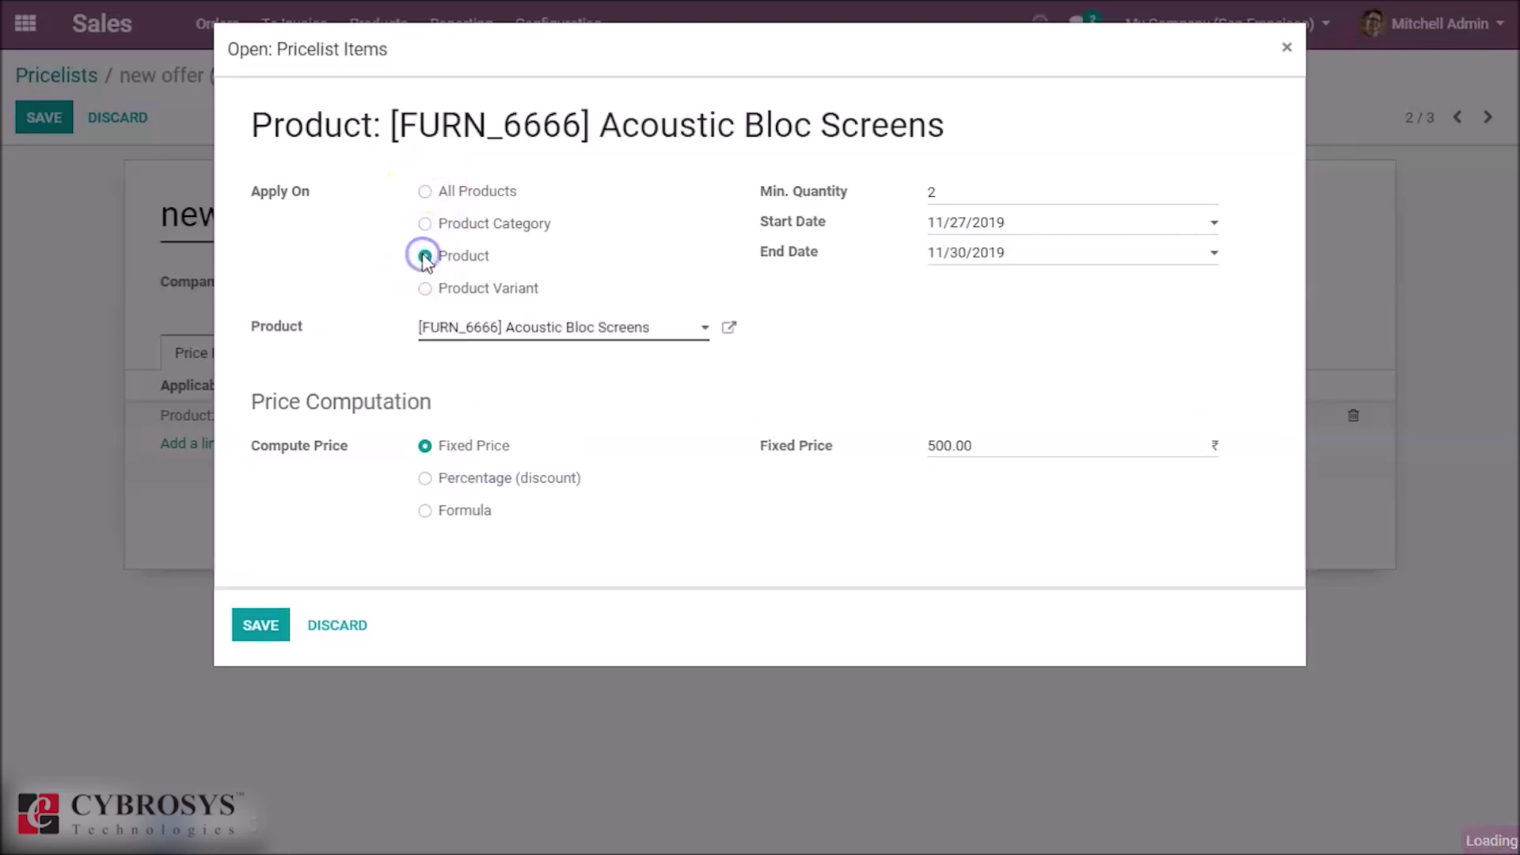
click(426, 289)
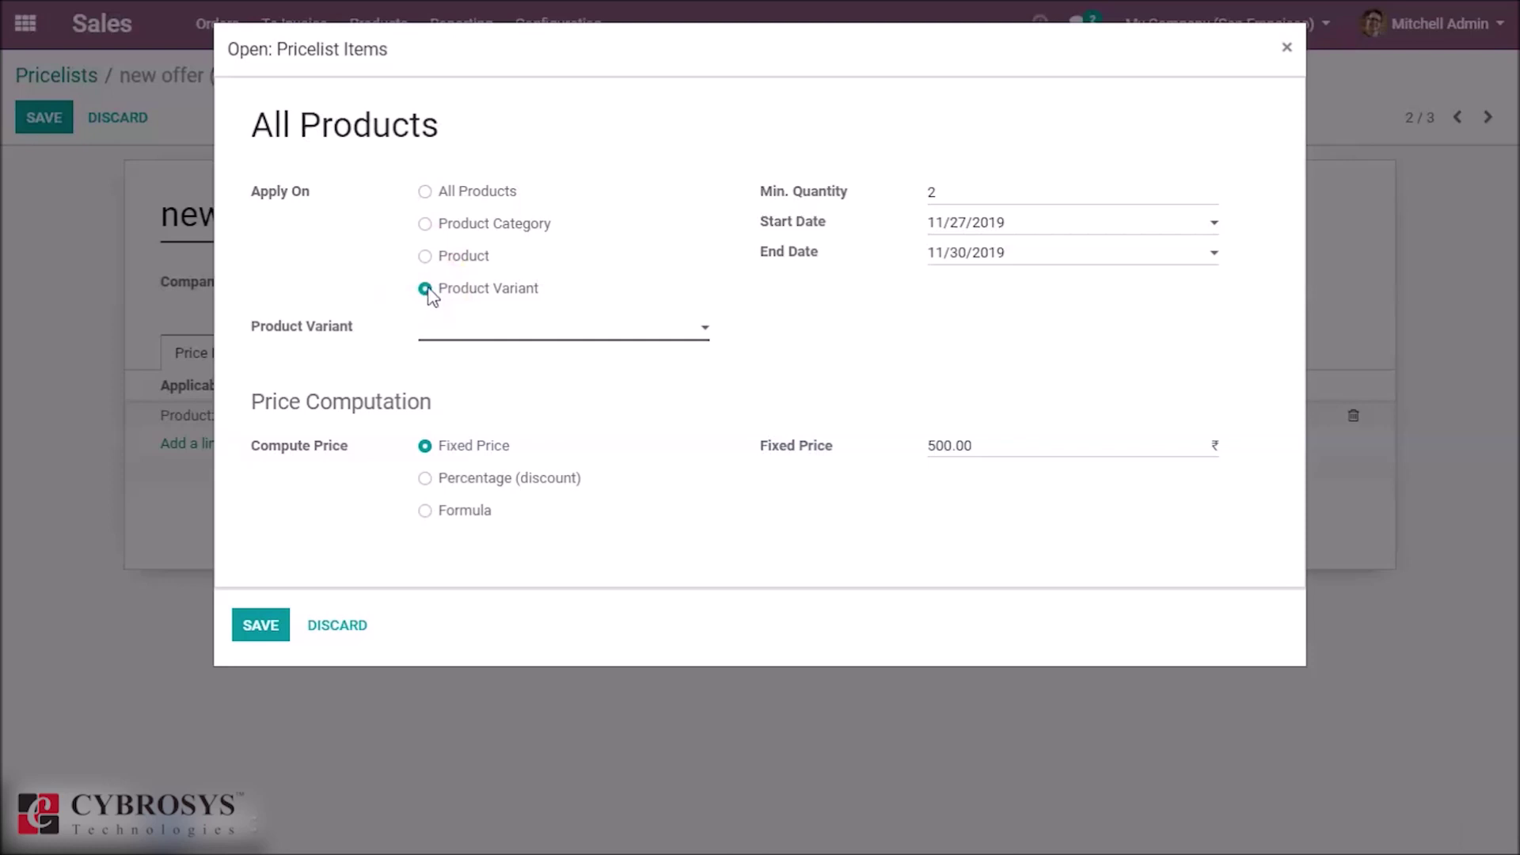
click(425, 255)
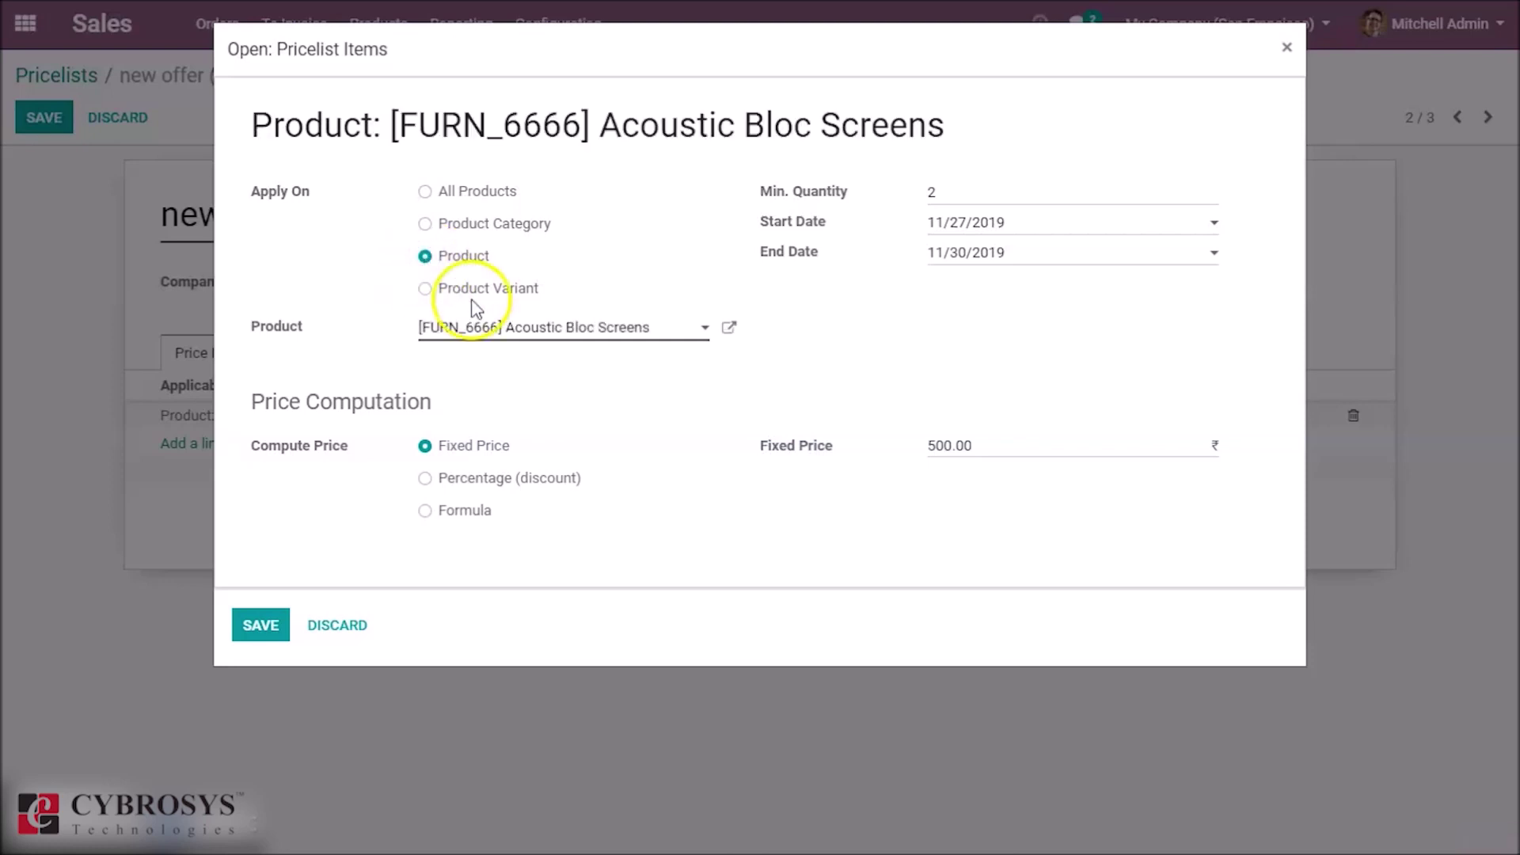
click(585, 331)
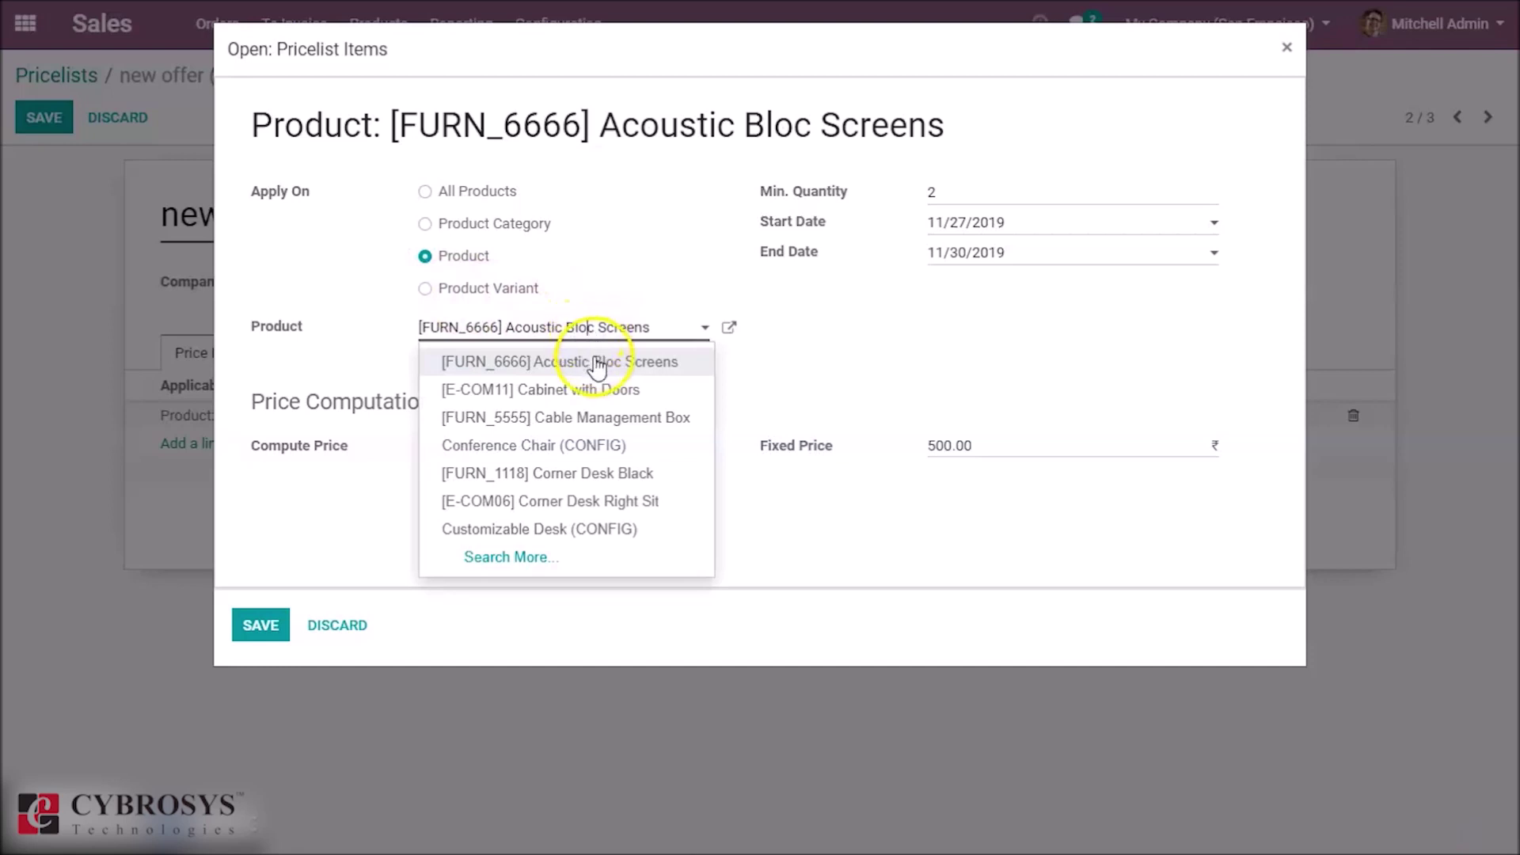
click(590, 358)
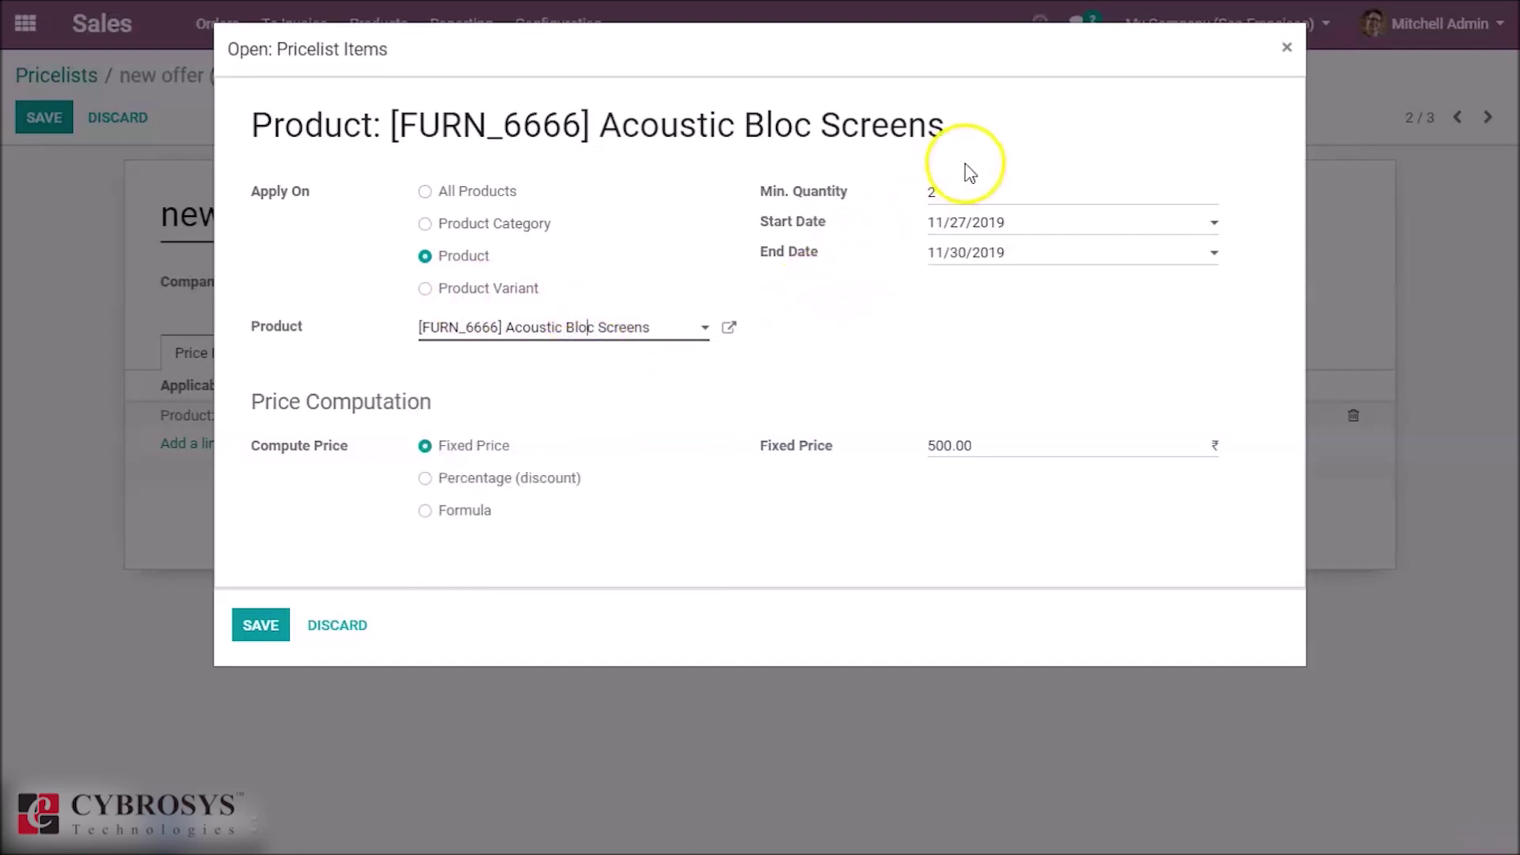
click(951, 187)
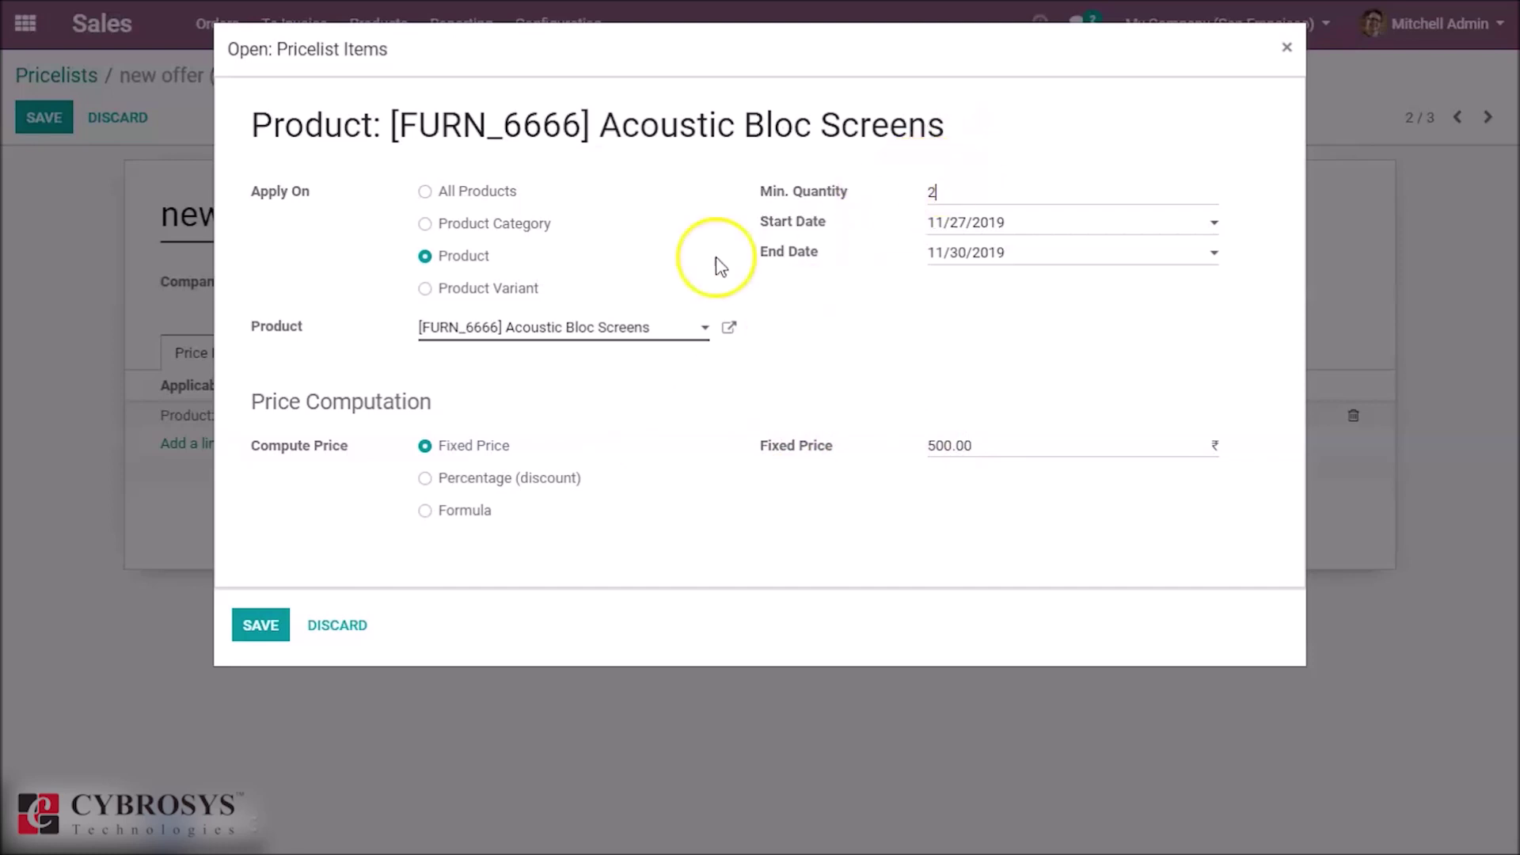
Change the rule's Compute Price to Formula, keeping Based on as Sales Price
click(425, 479)
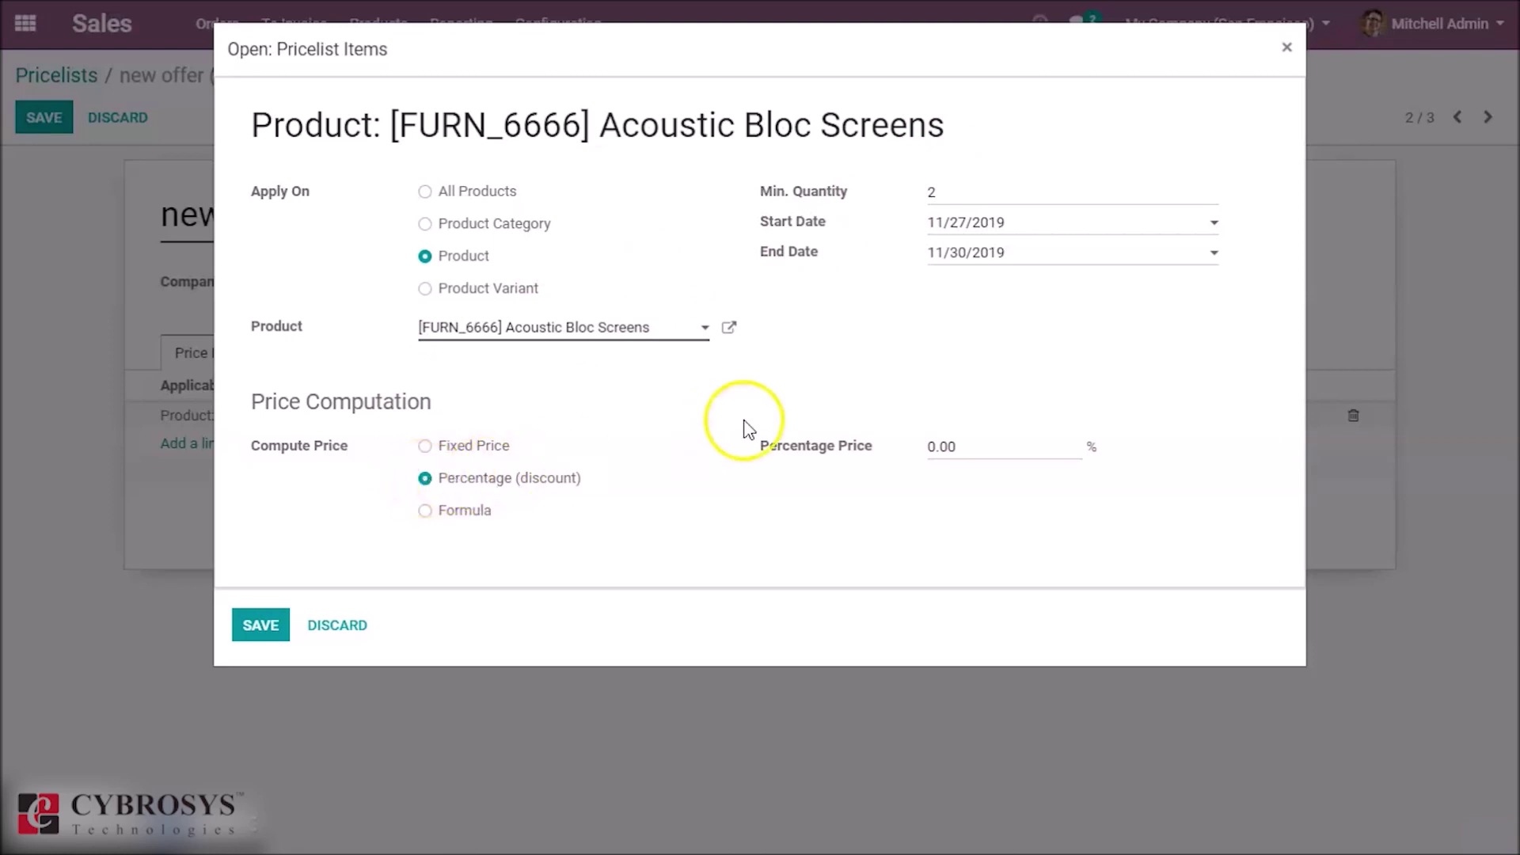
click(943, 450)
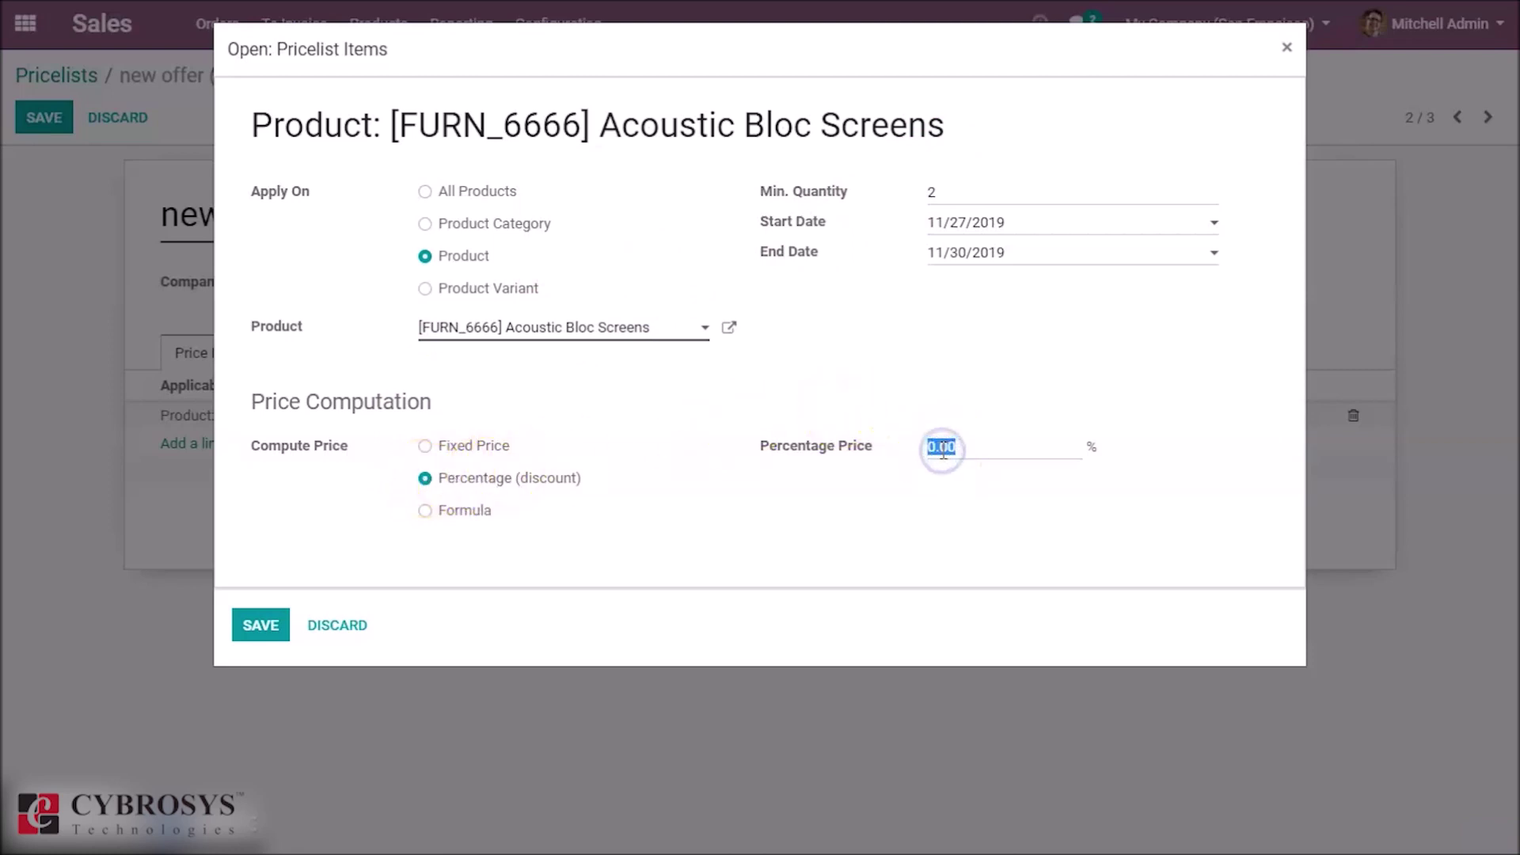
click(828, 377)
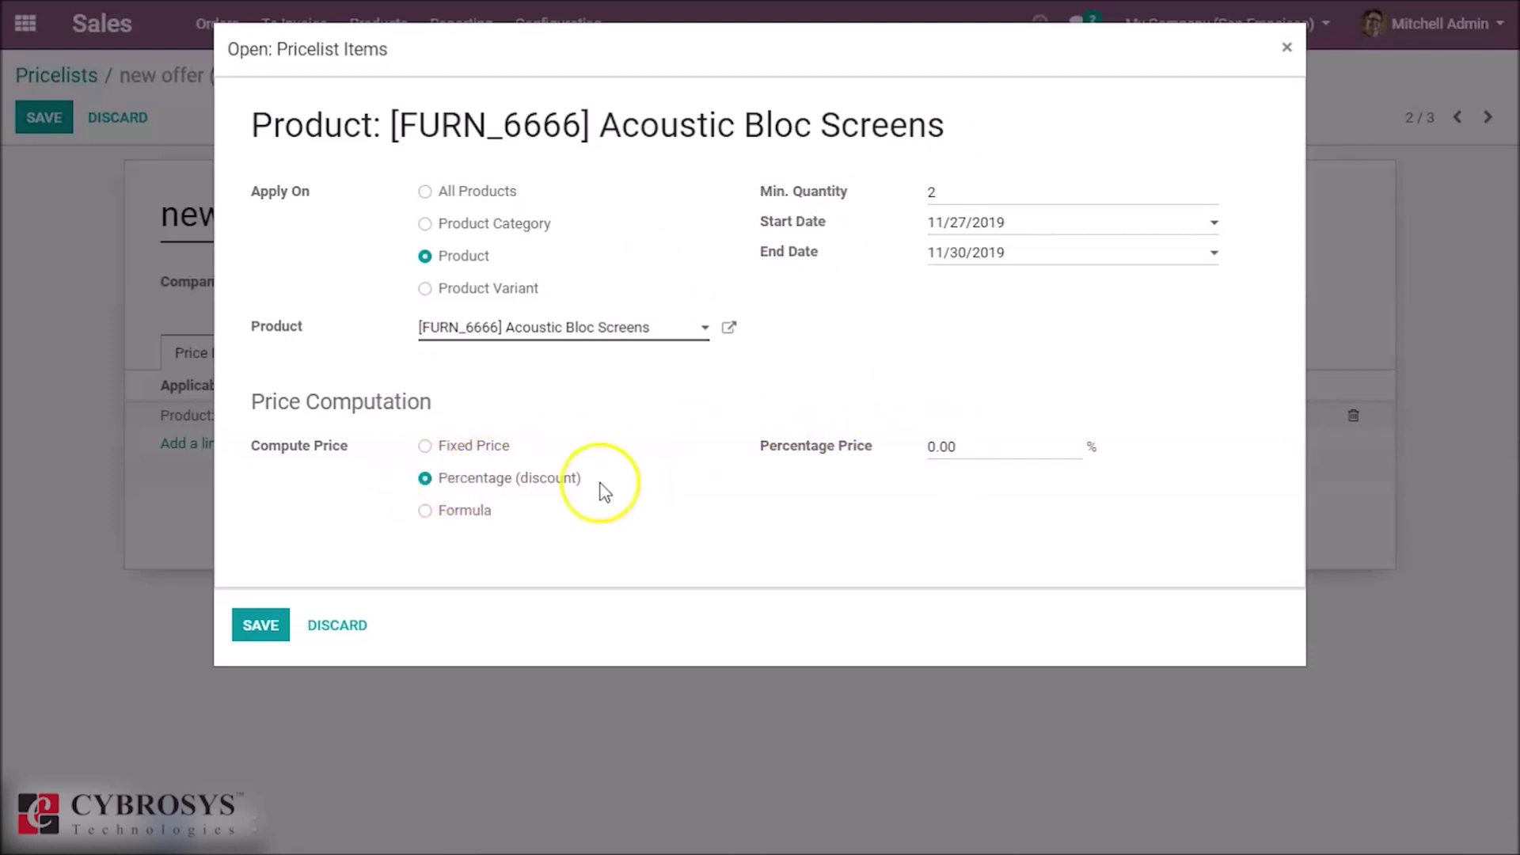
click(426, 512)
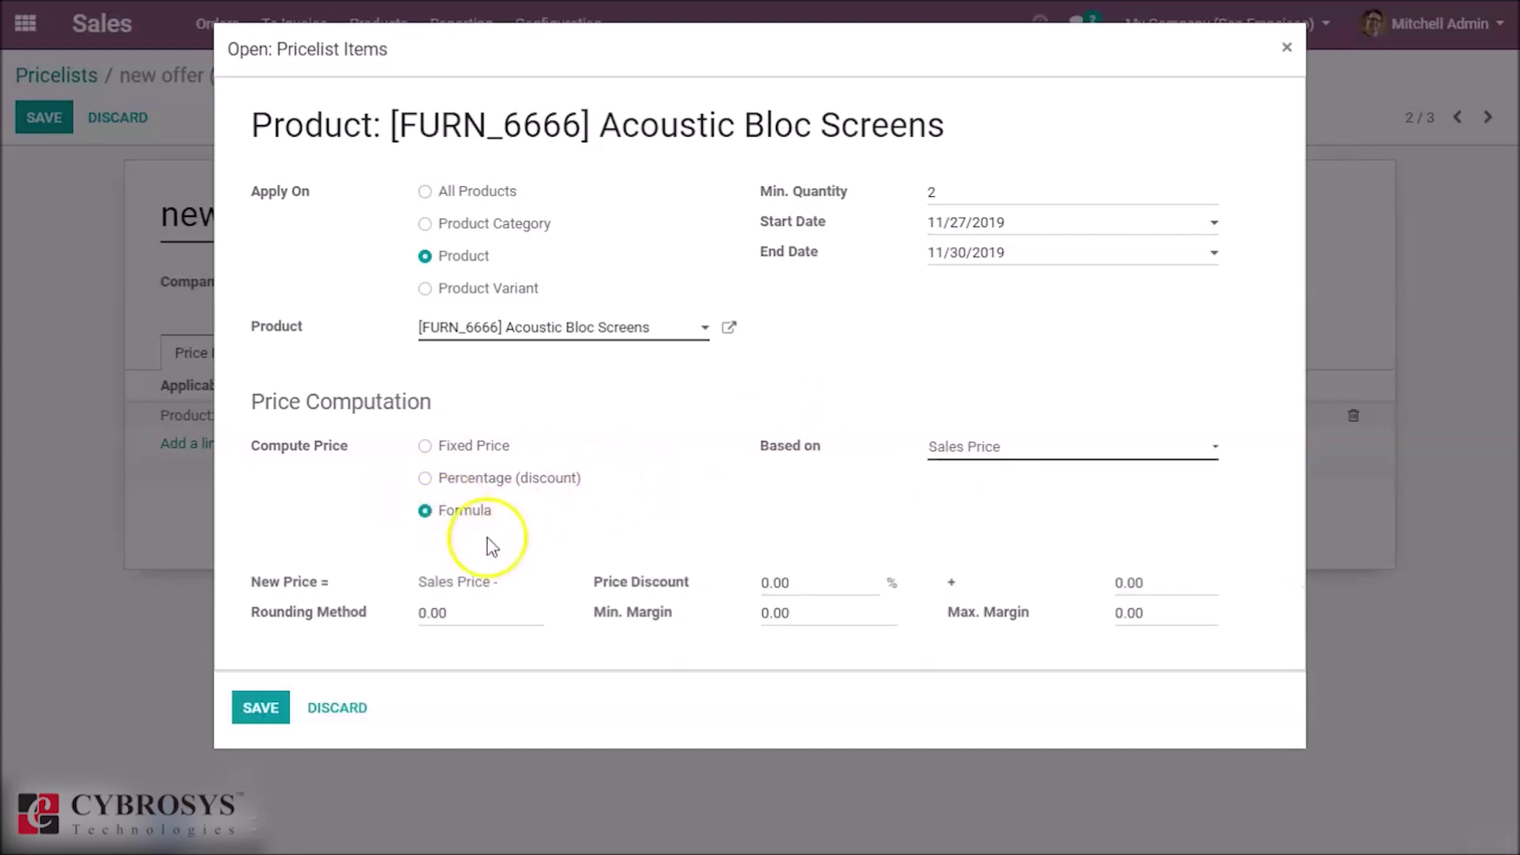
click(322, 610)
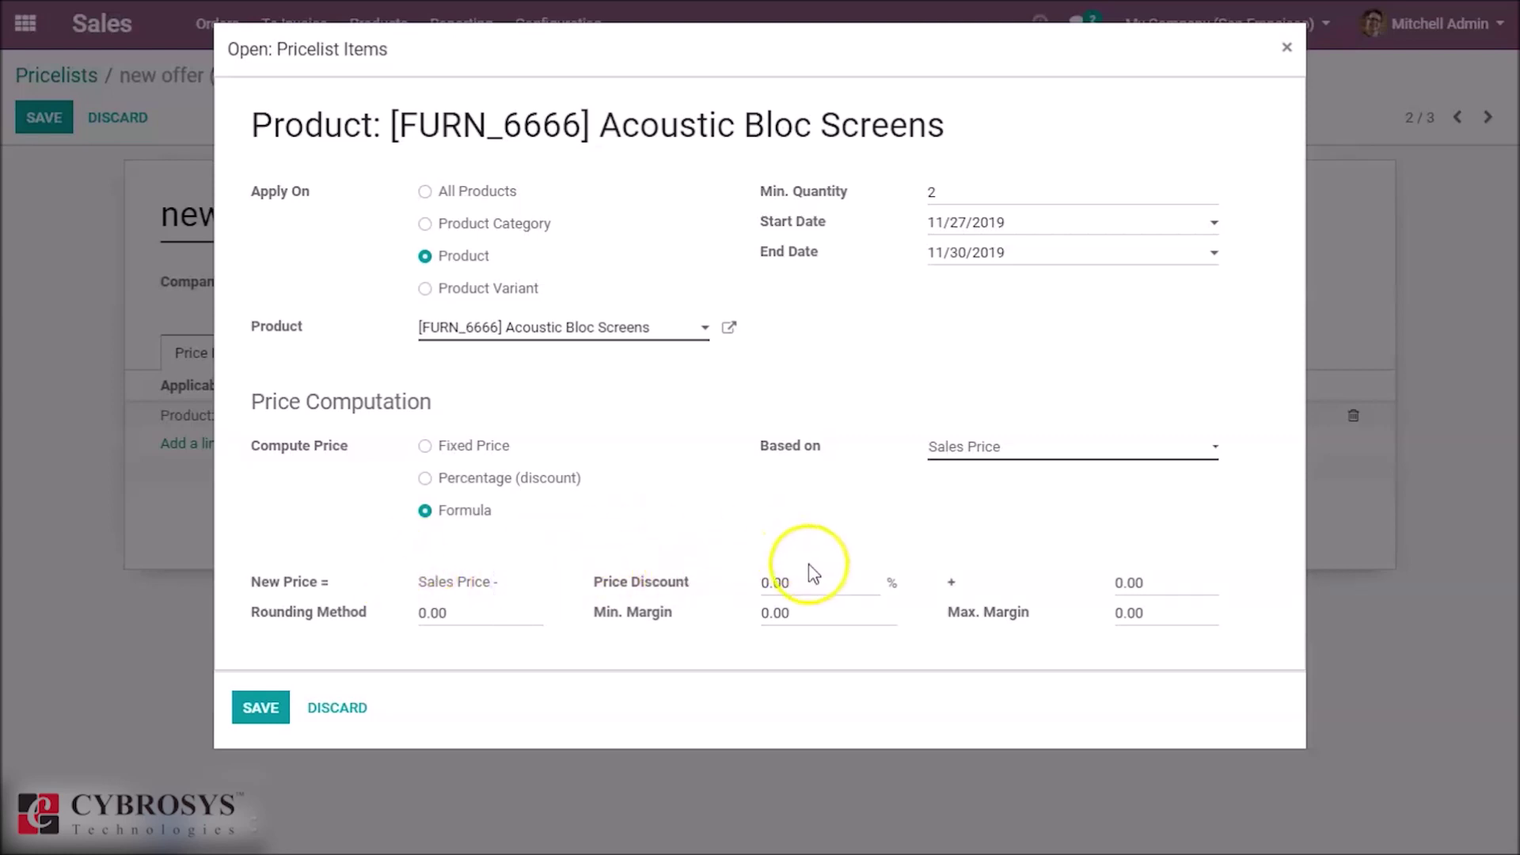
double_click(778, 583)
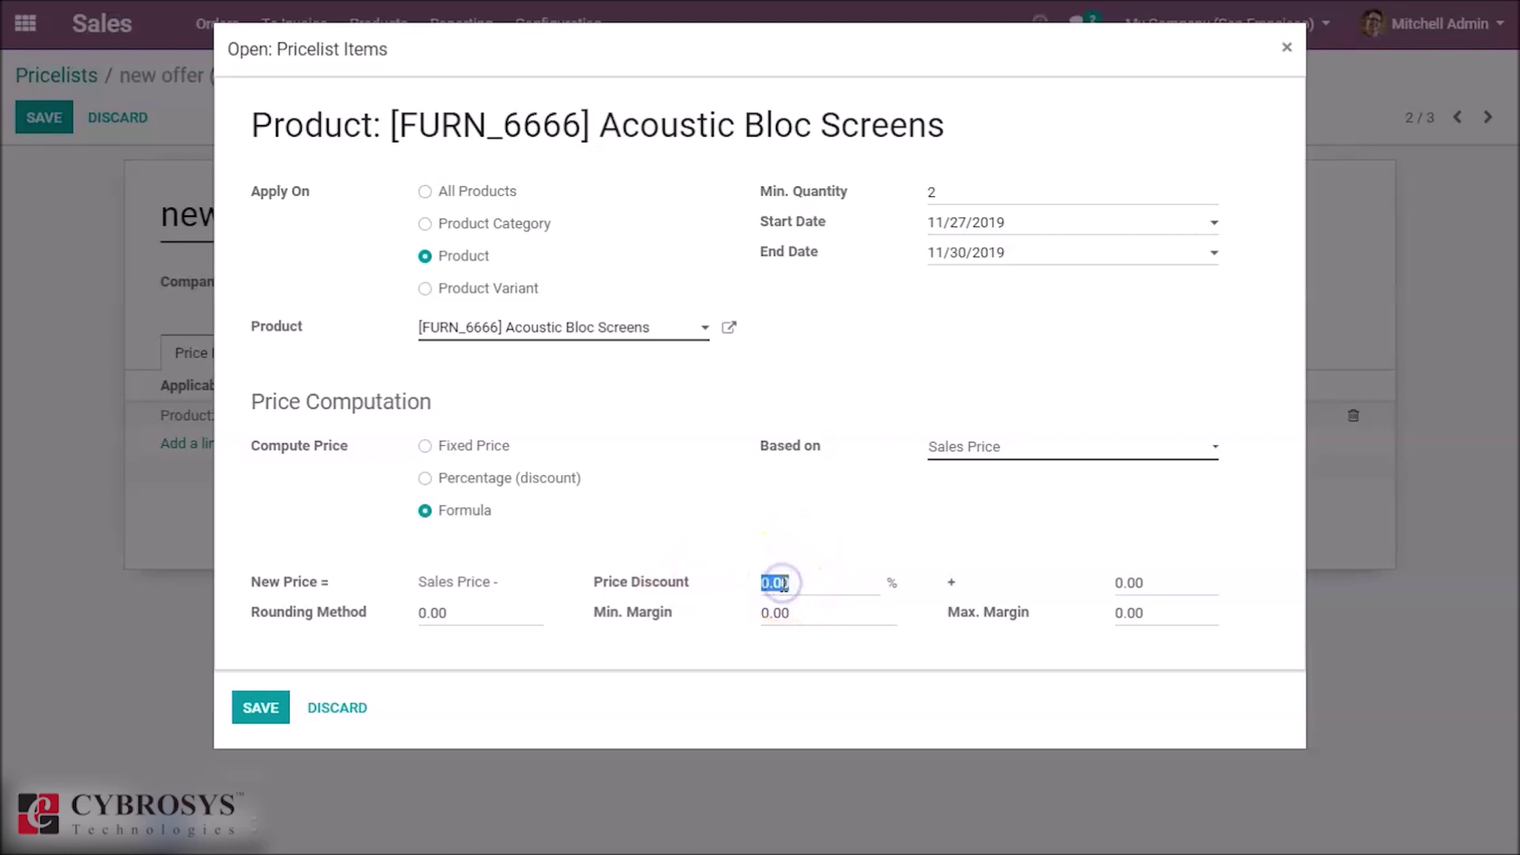
click(830, 552)
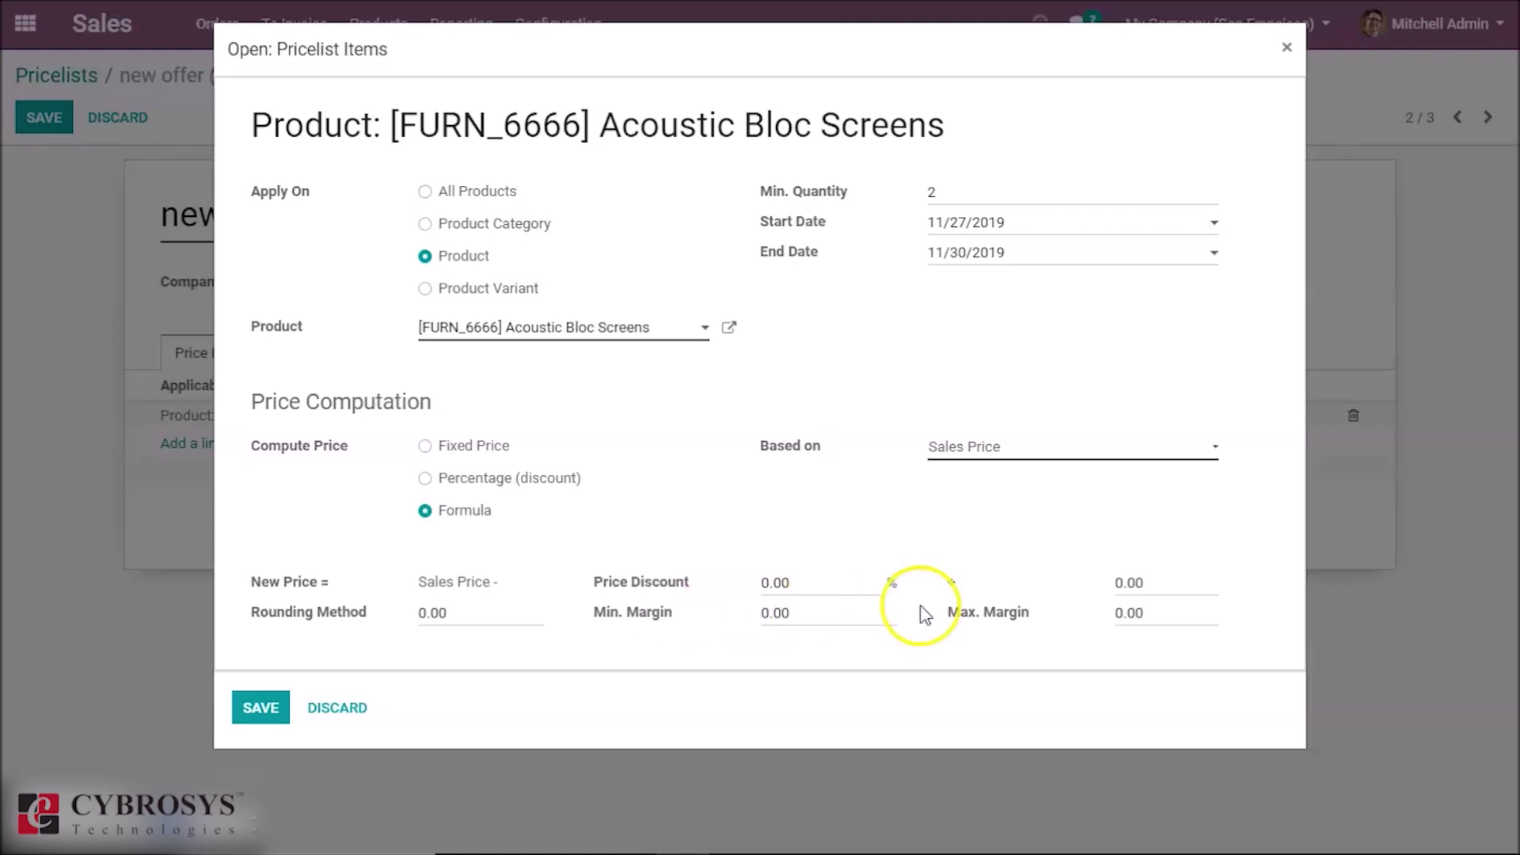
mouse_move(1000, 631)
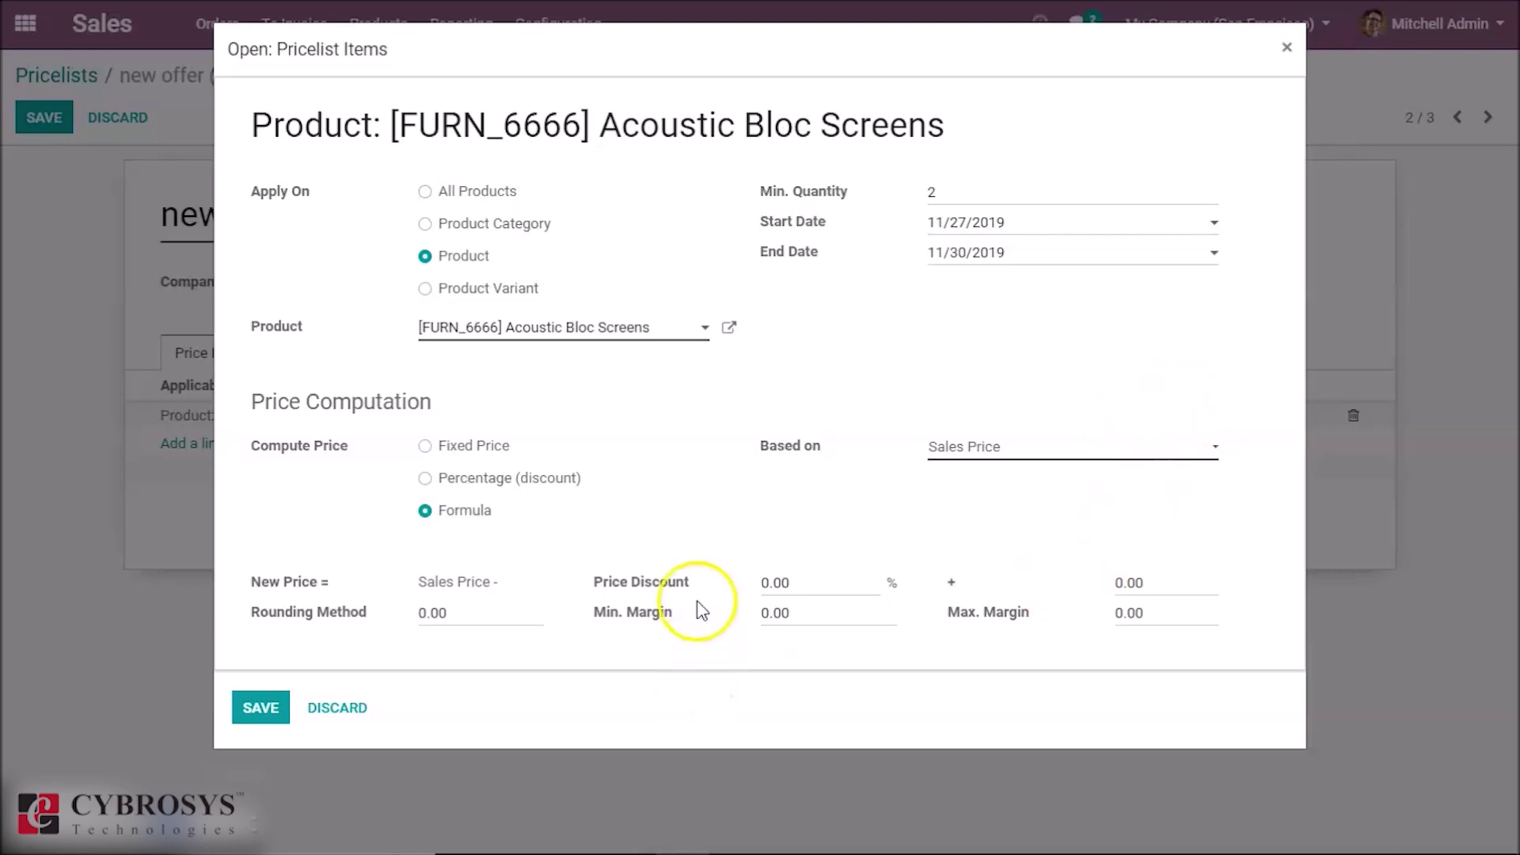
click(951, 185)
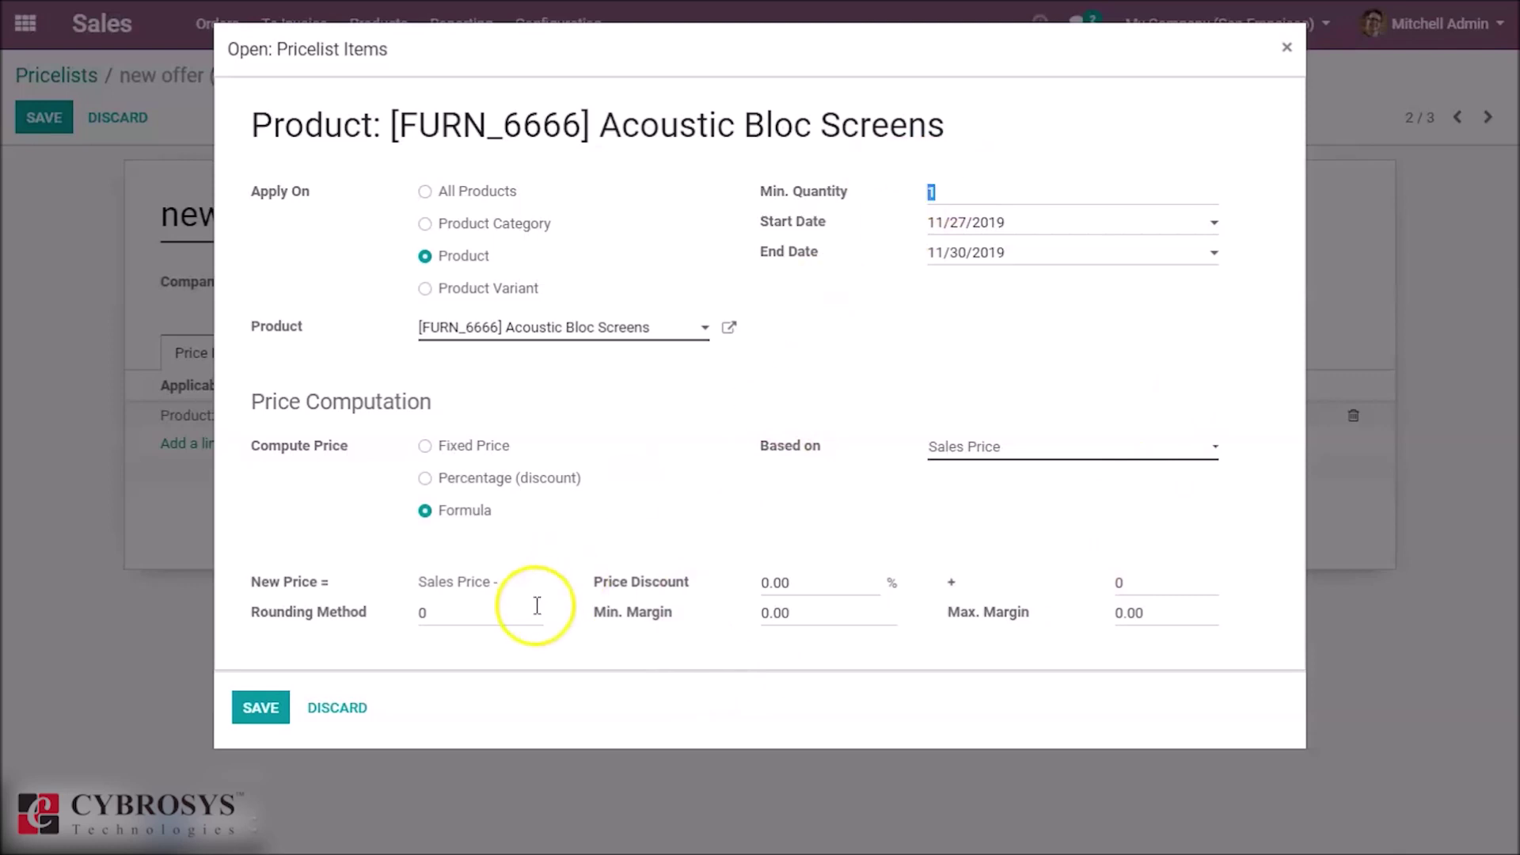
Give the new offer rule minimum quantity 1, rounding 10 and -0.01 surcharge, then save the rule and pricelist
click(467, 604)
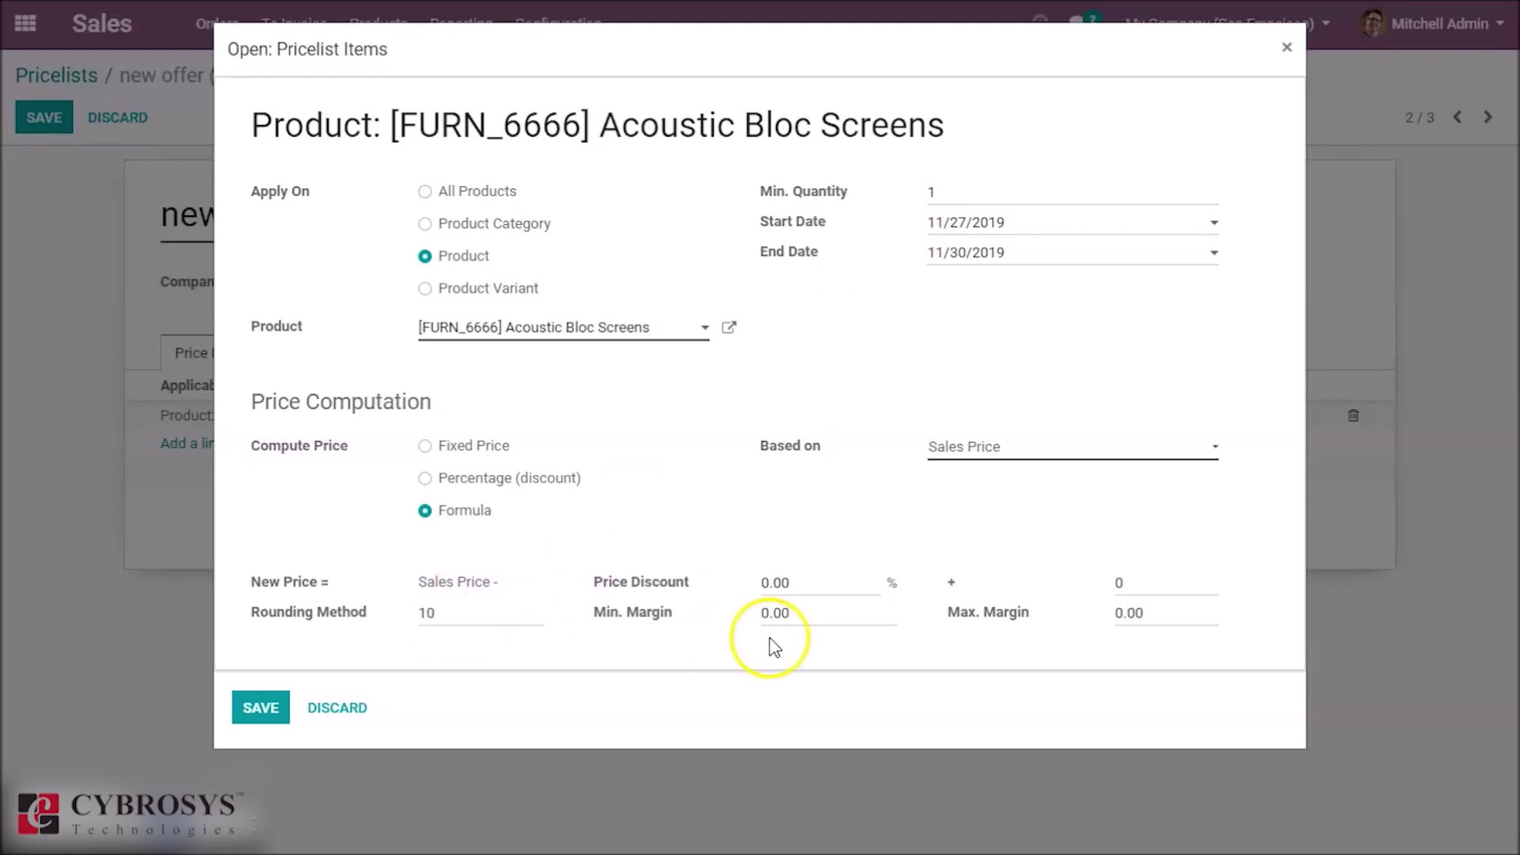
click(1138, 583)
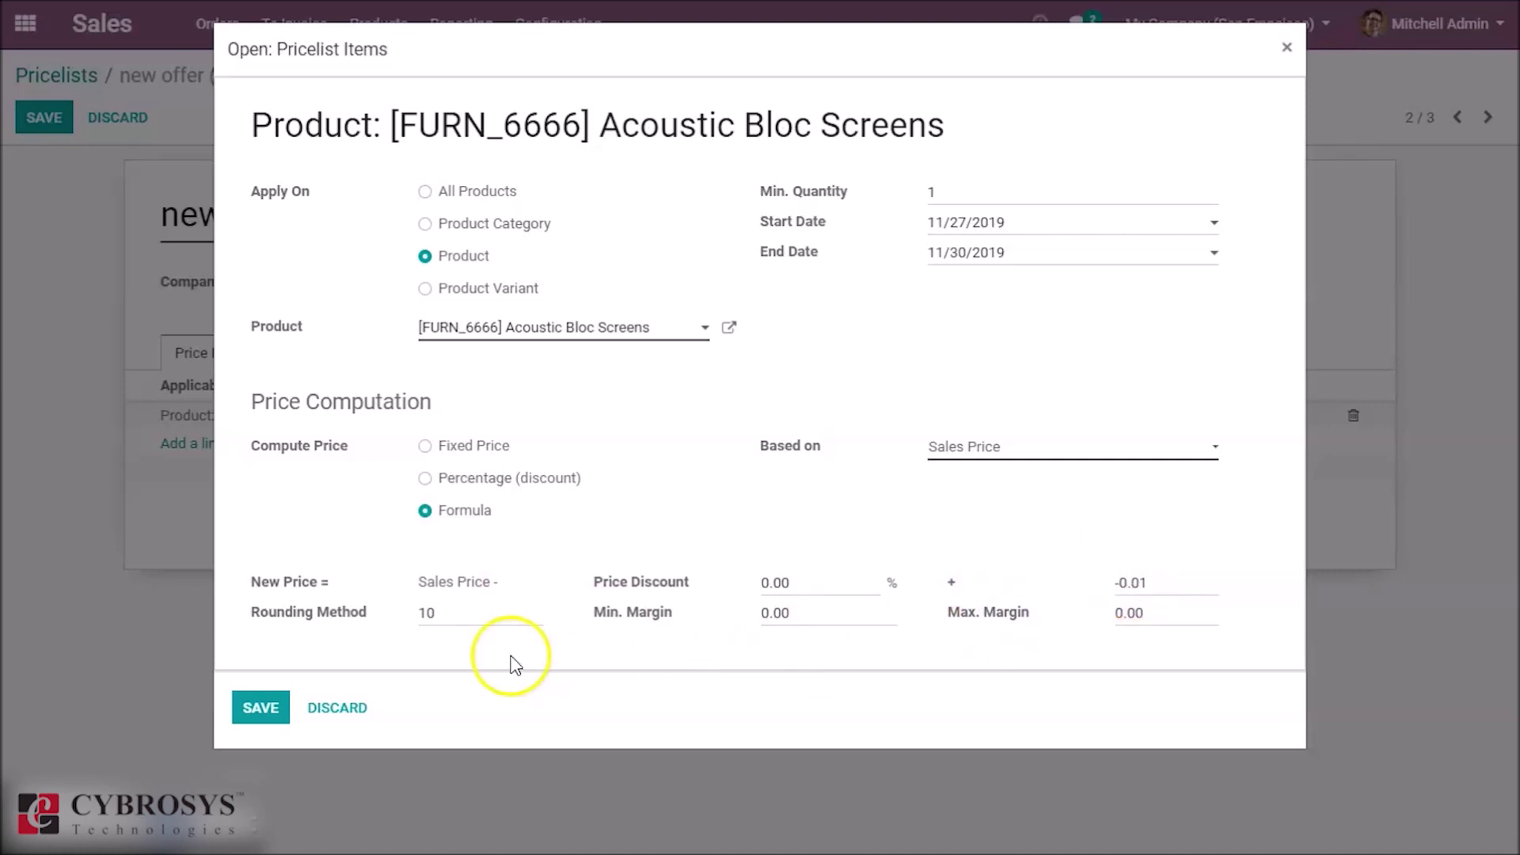
click(261, 706)
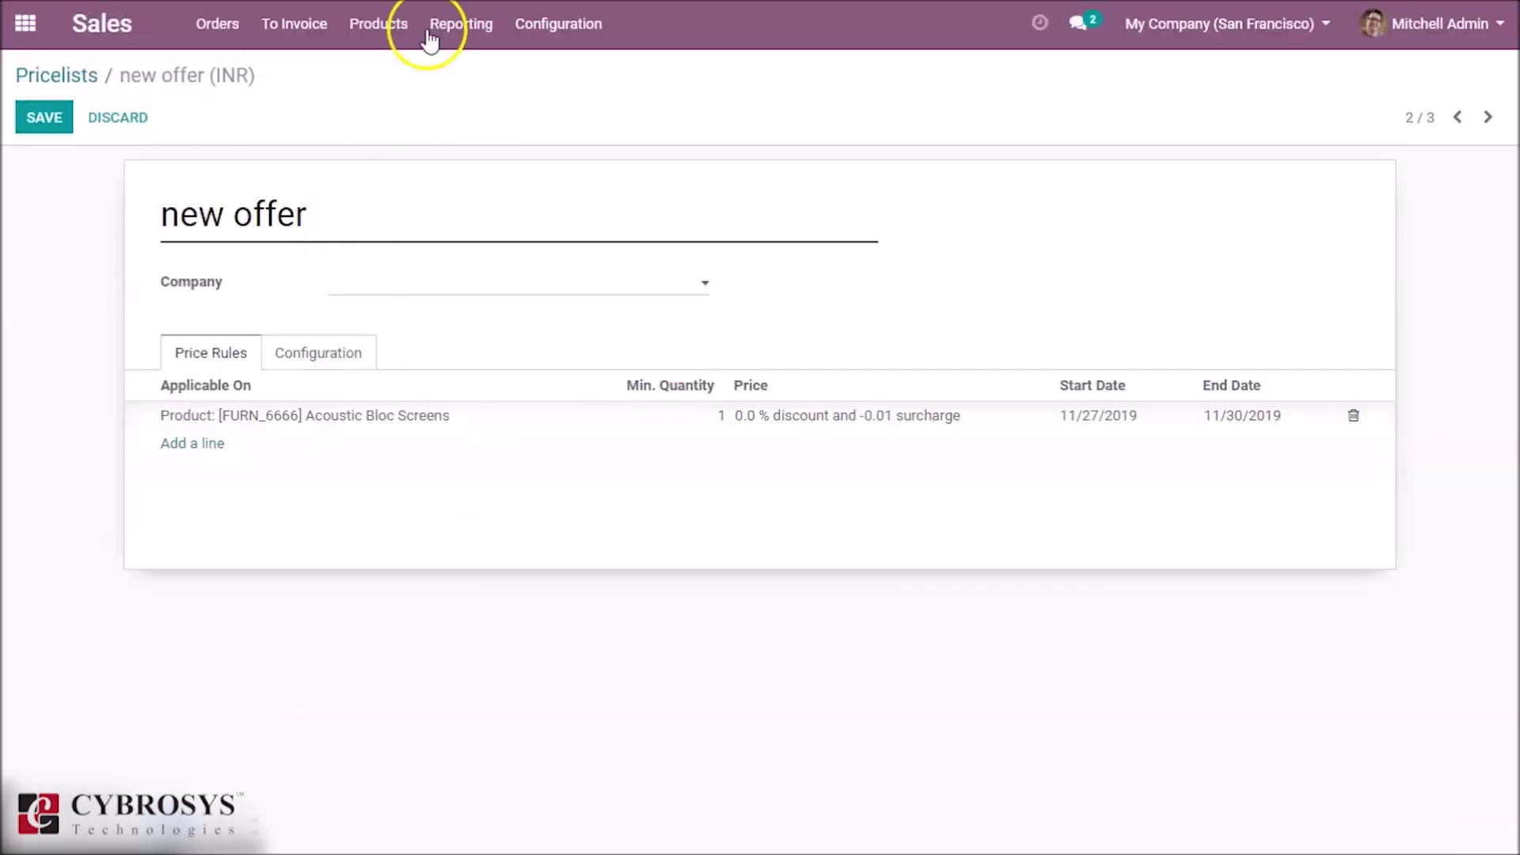
click(44, 110)
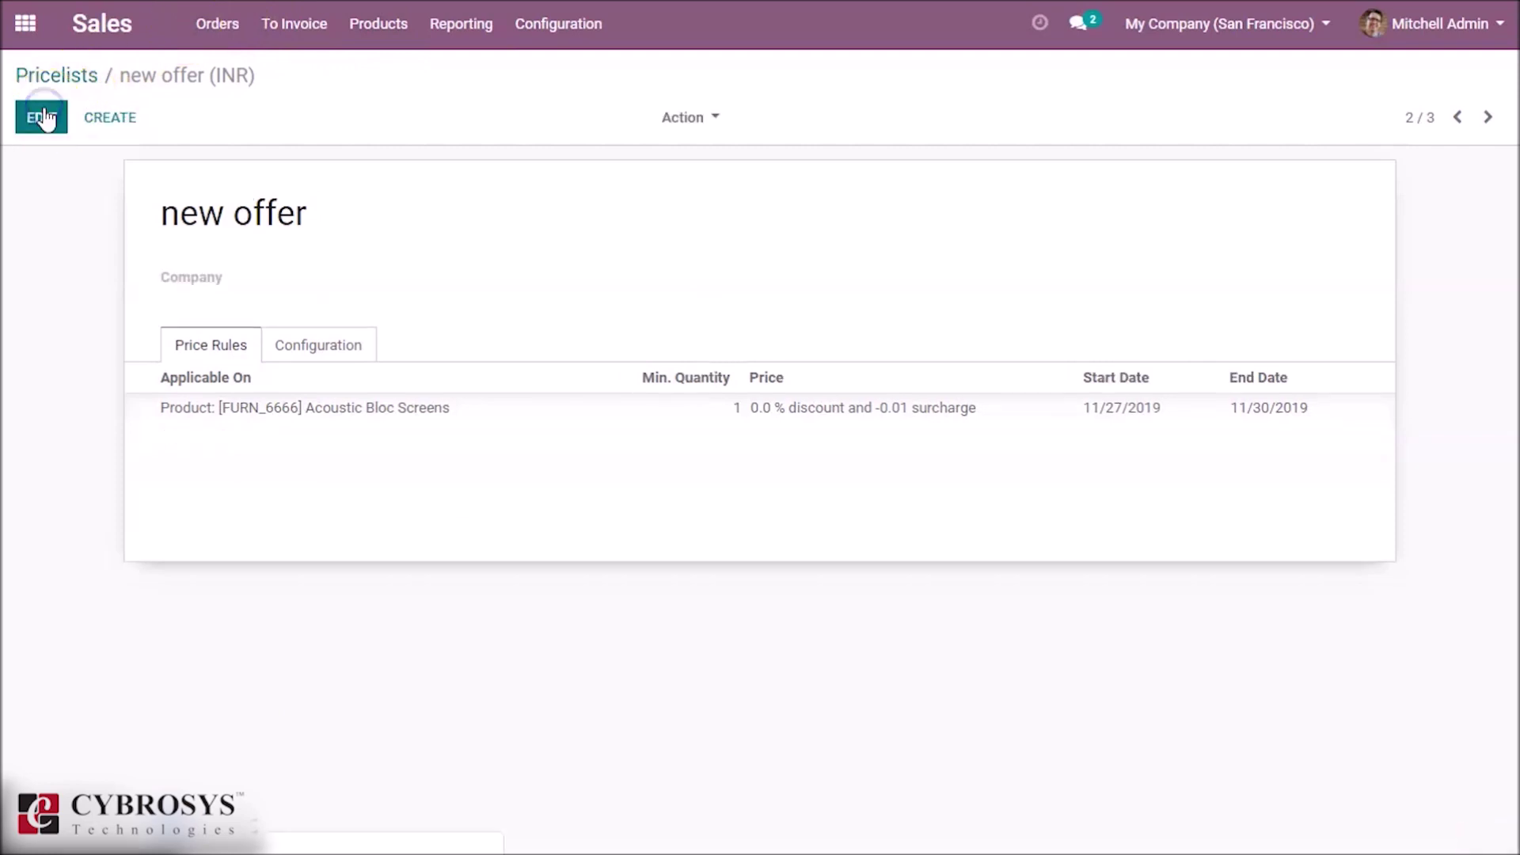
click(215, 17)
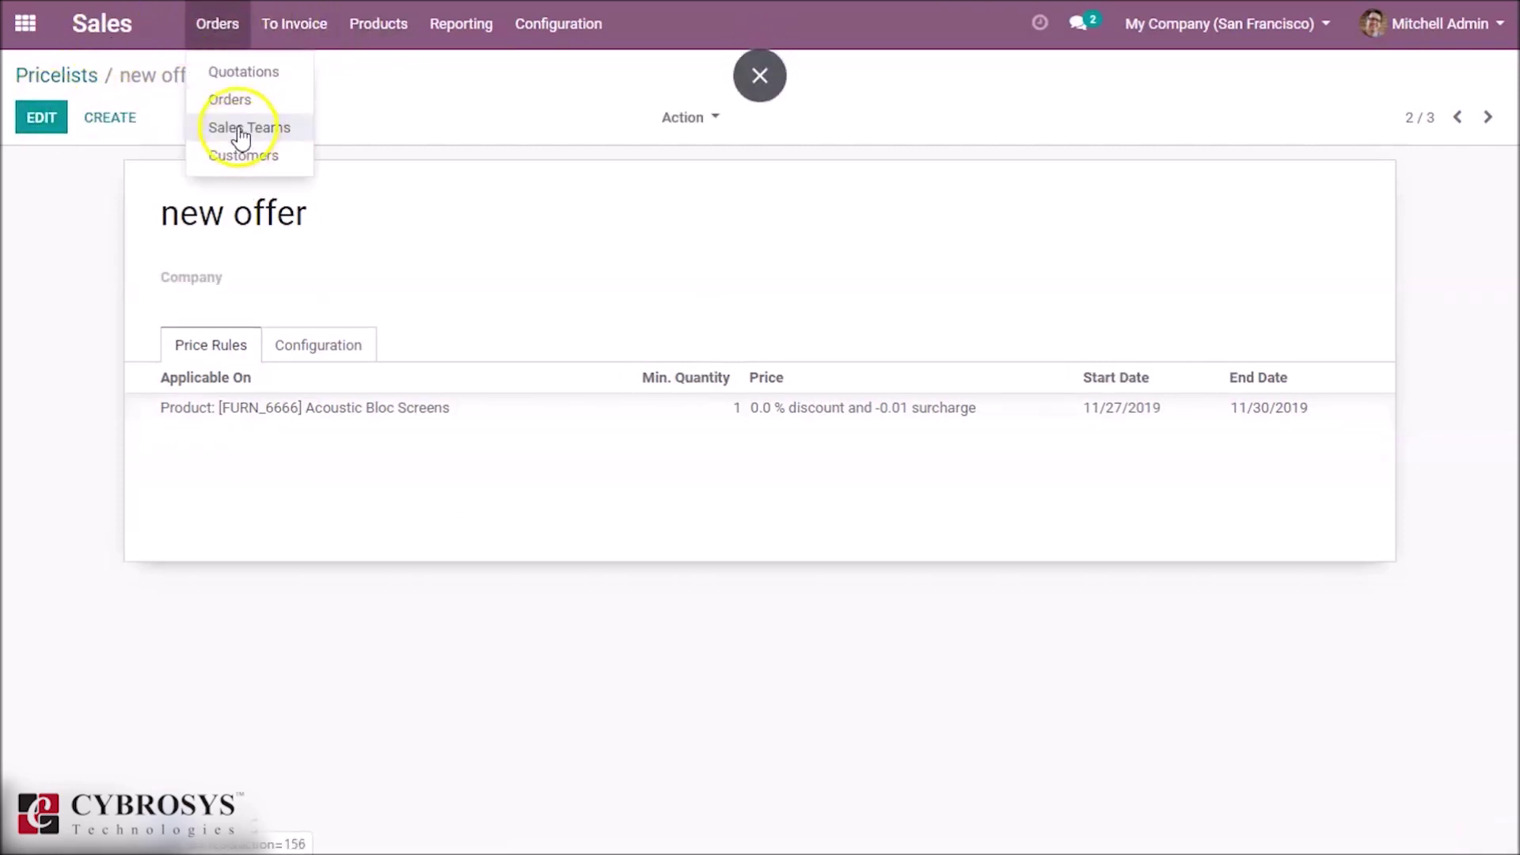
Create a quotation for Registered Customer using the new offer (INR) pricelist
click(232, 100)
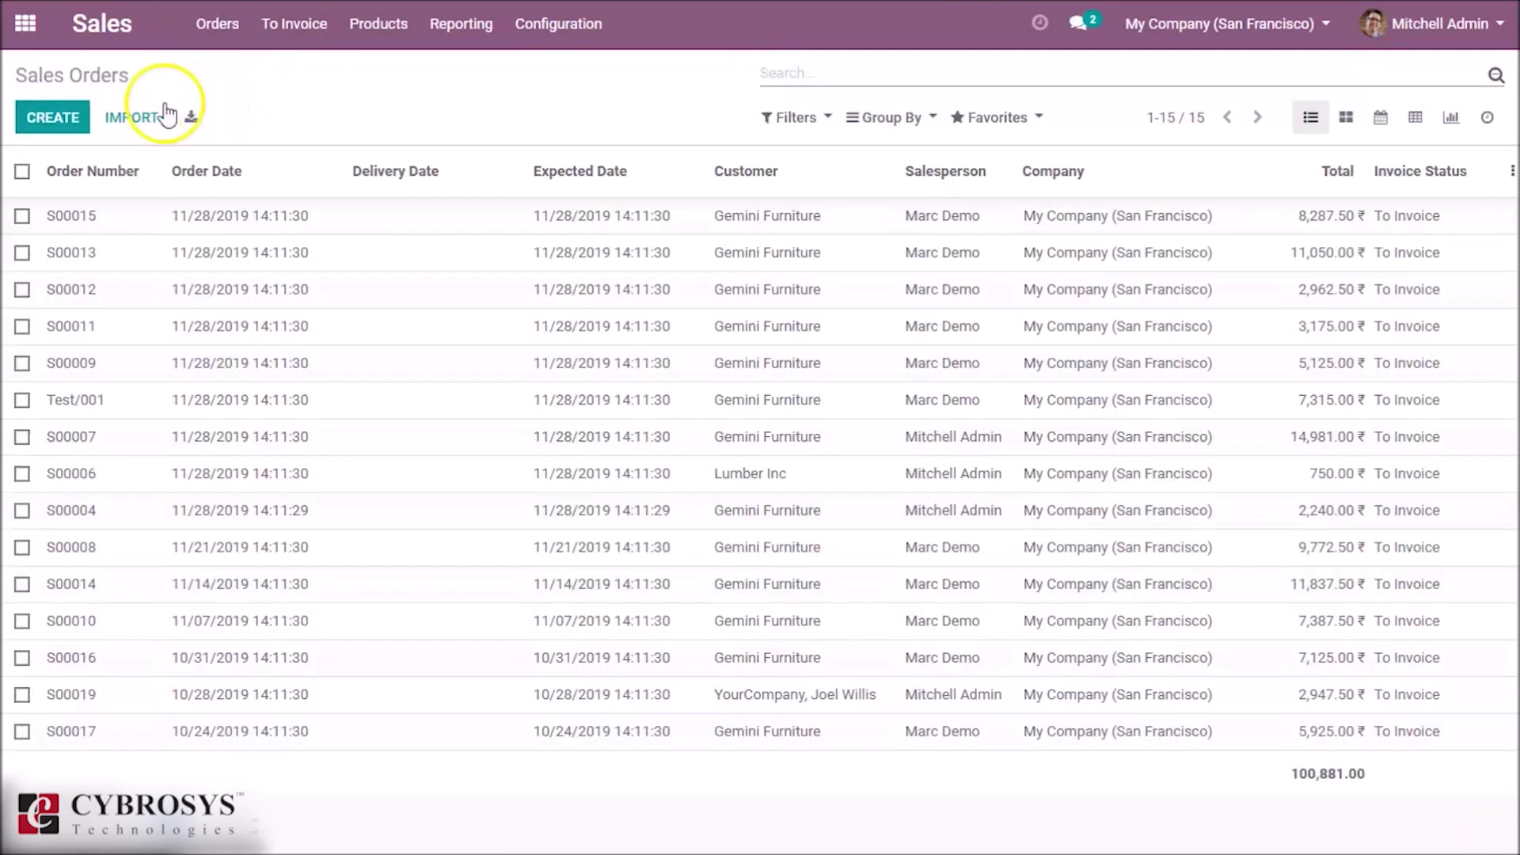
click(51, 121)
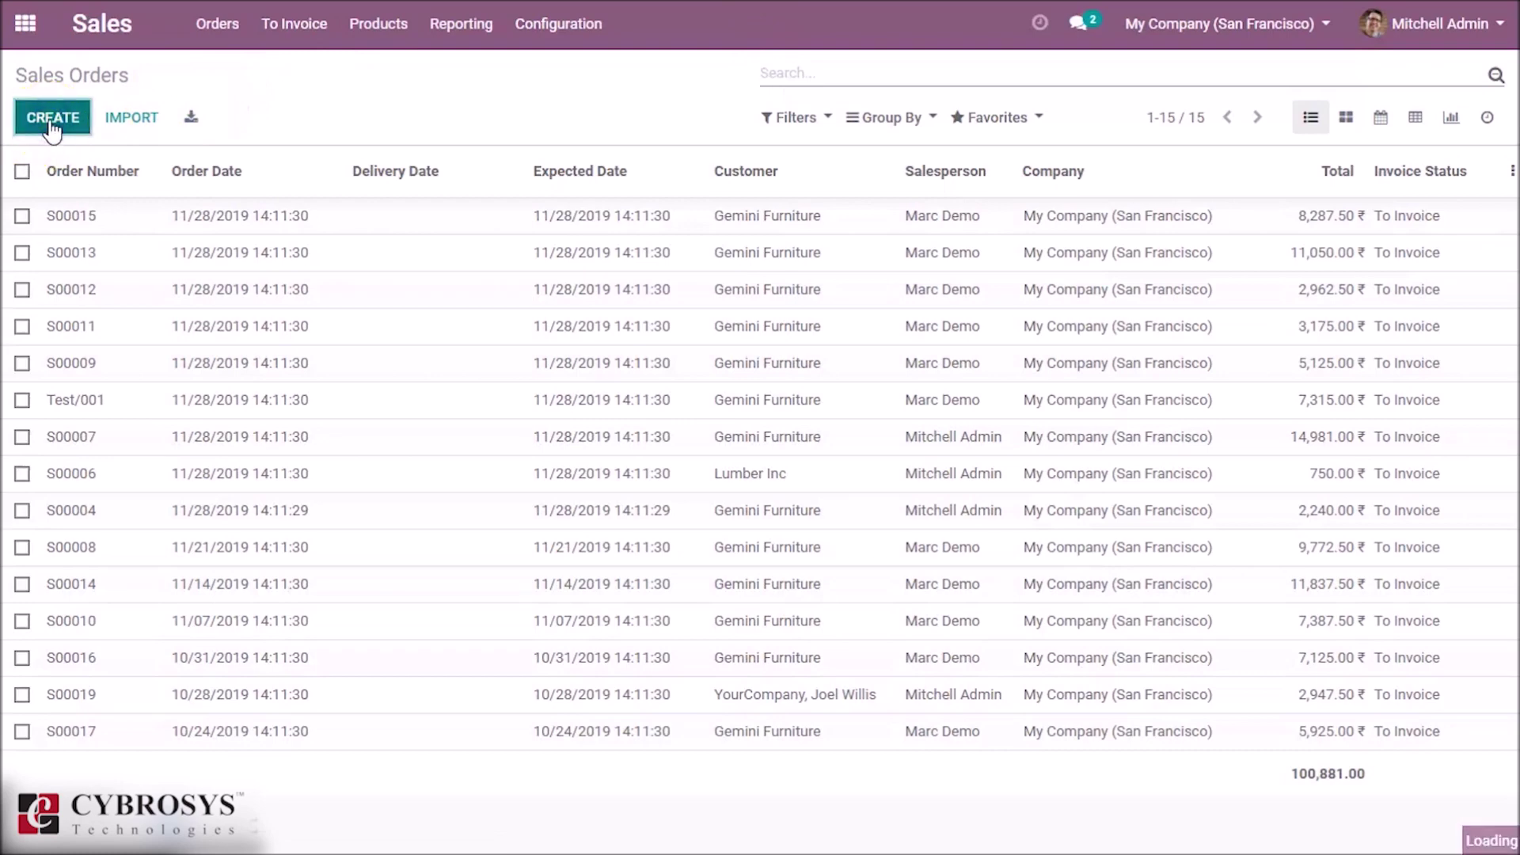
click(397, 378)
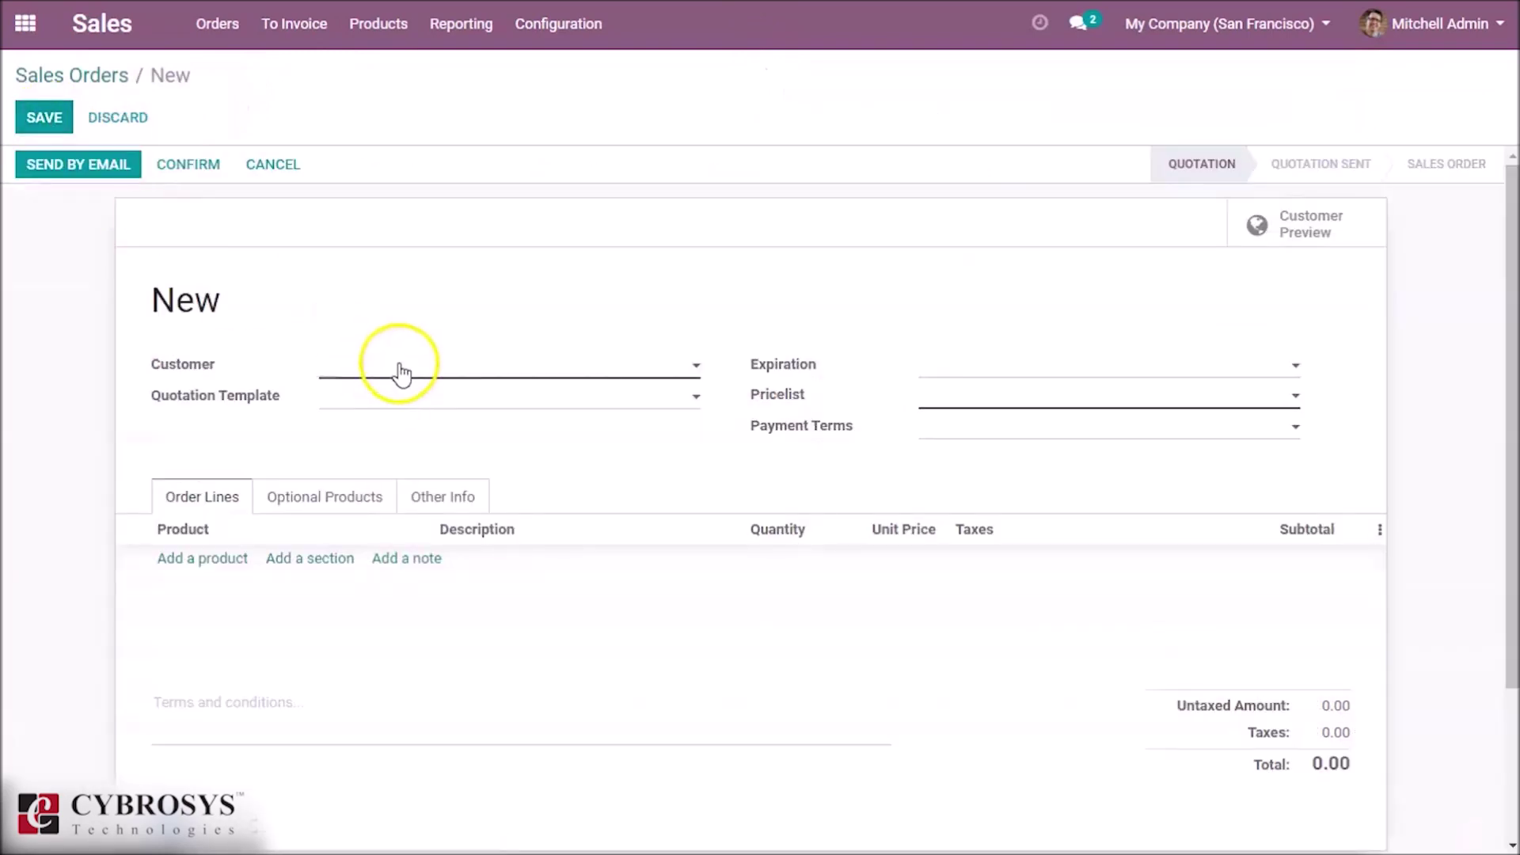
click(402, 400)
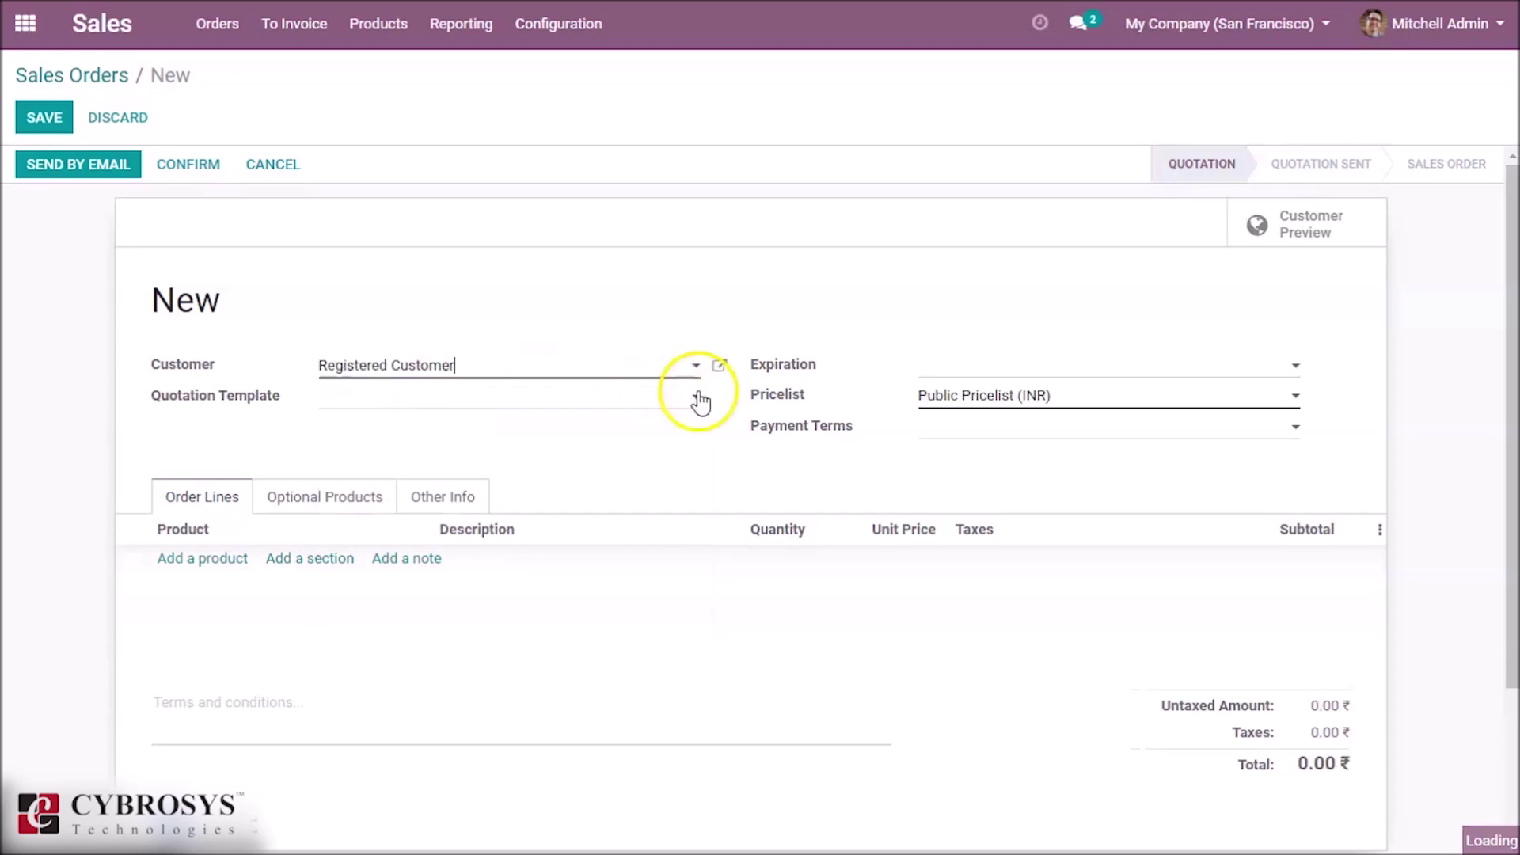
click(978, 395)
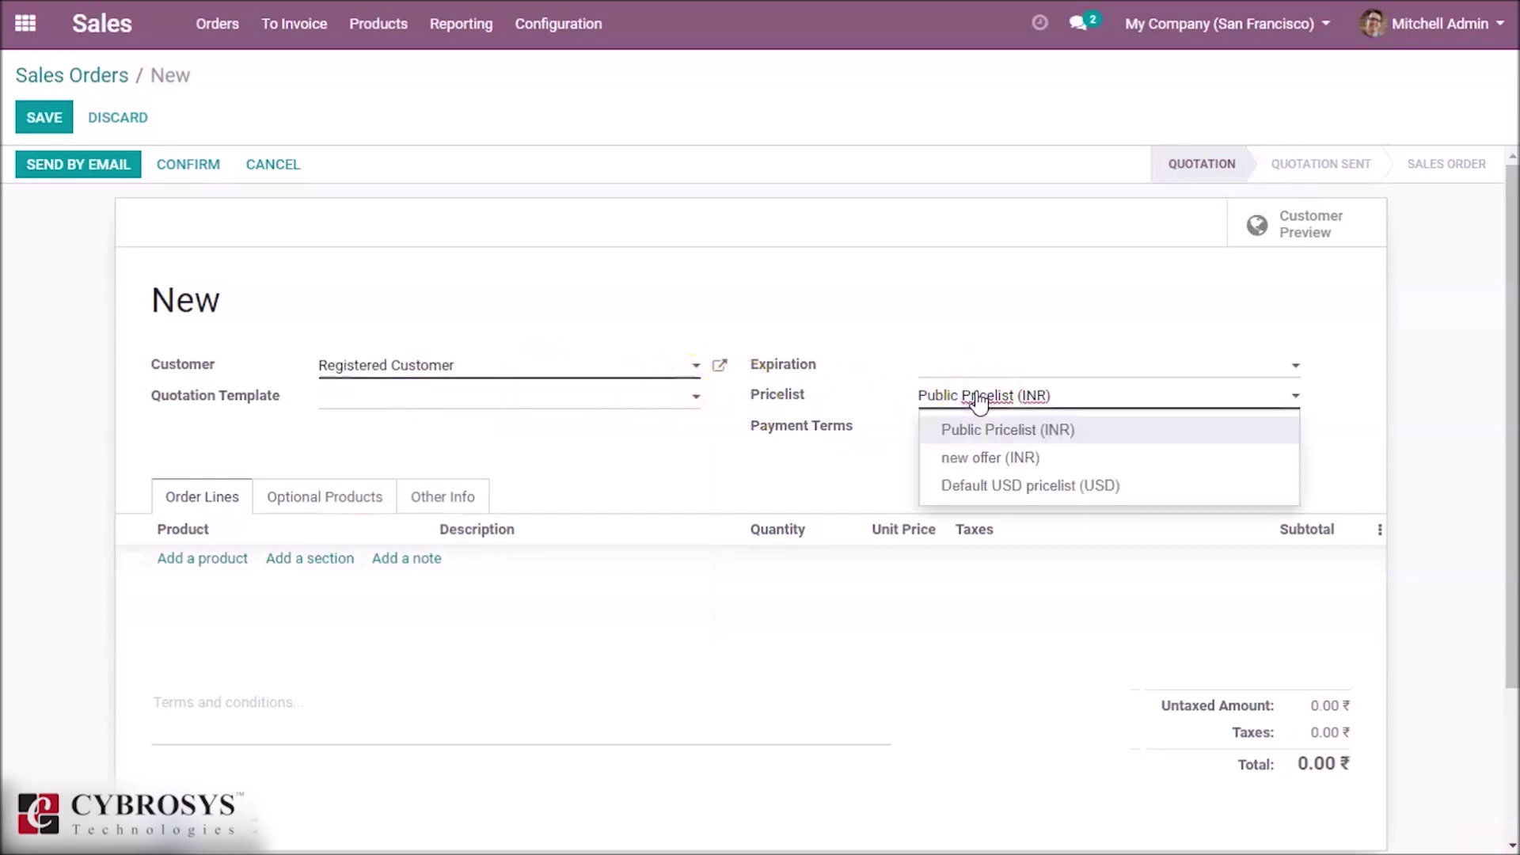
click(999, 456)
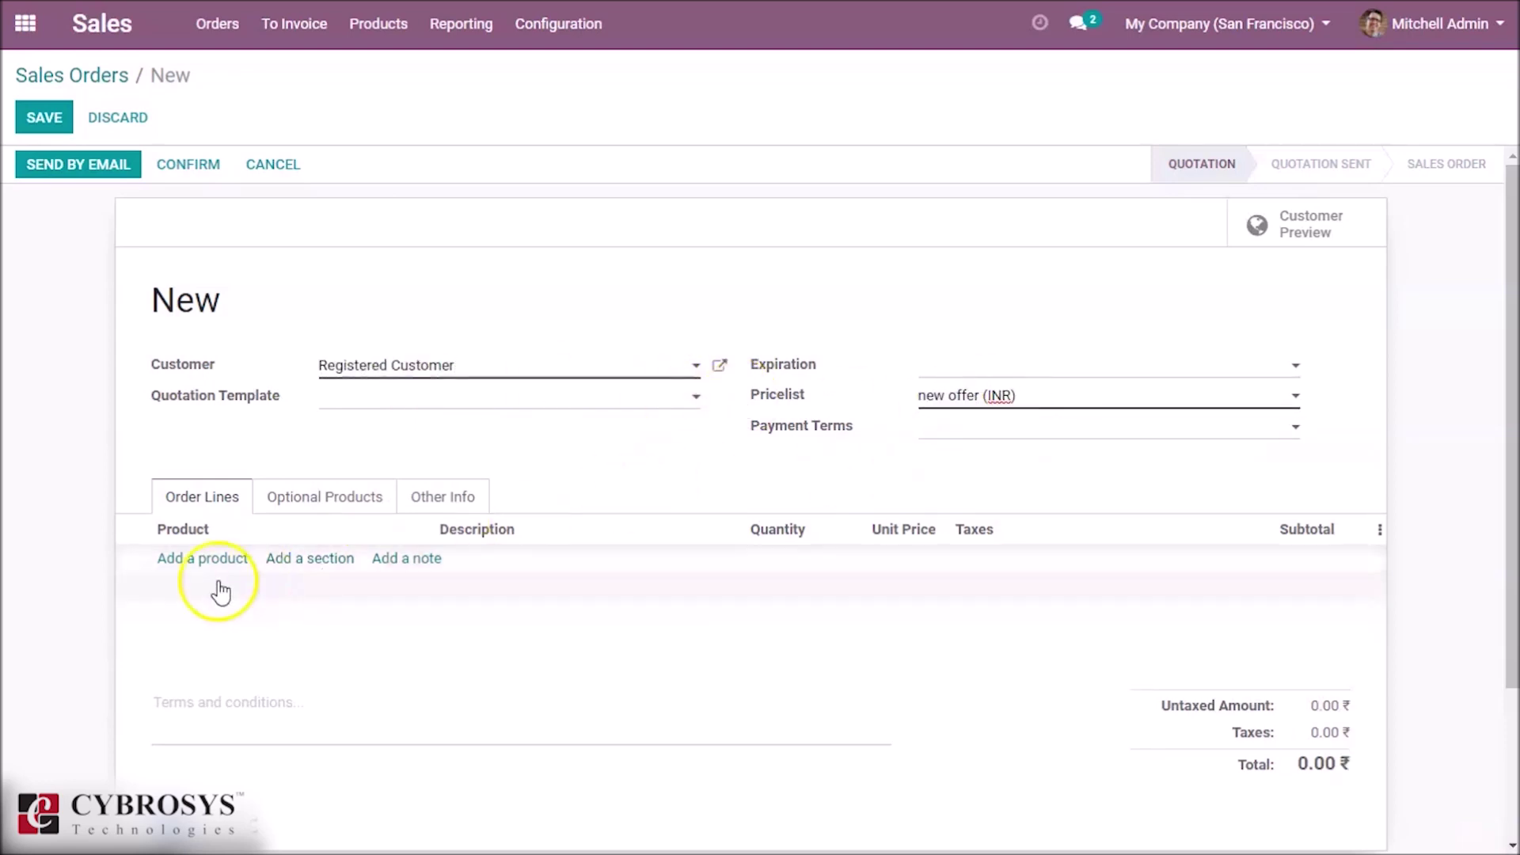
Add an Acoustic Bloc Screens product line to the quotation
click(210, 558)
text(aco)
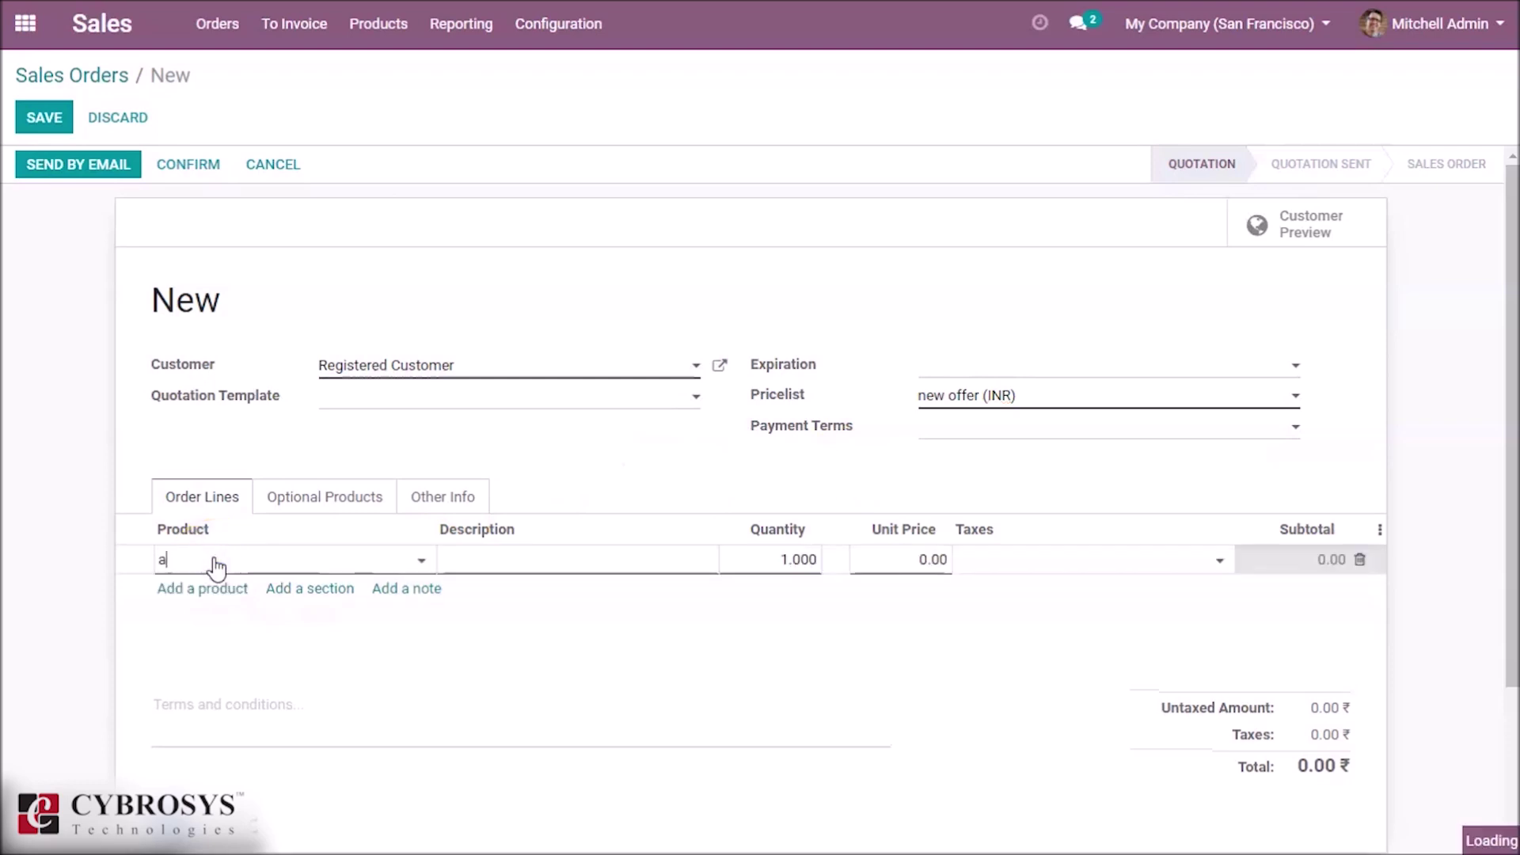
click(221, 590)
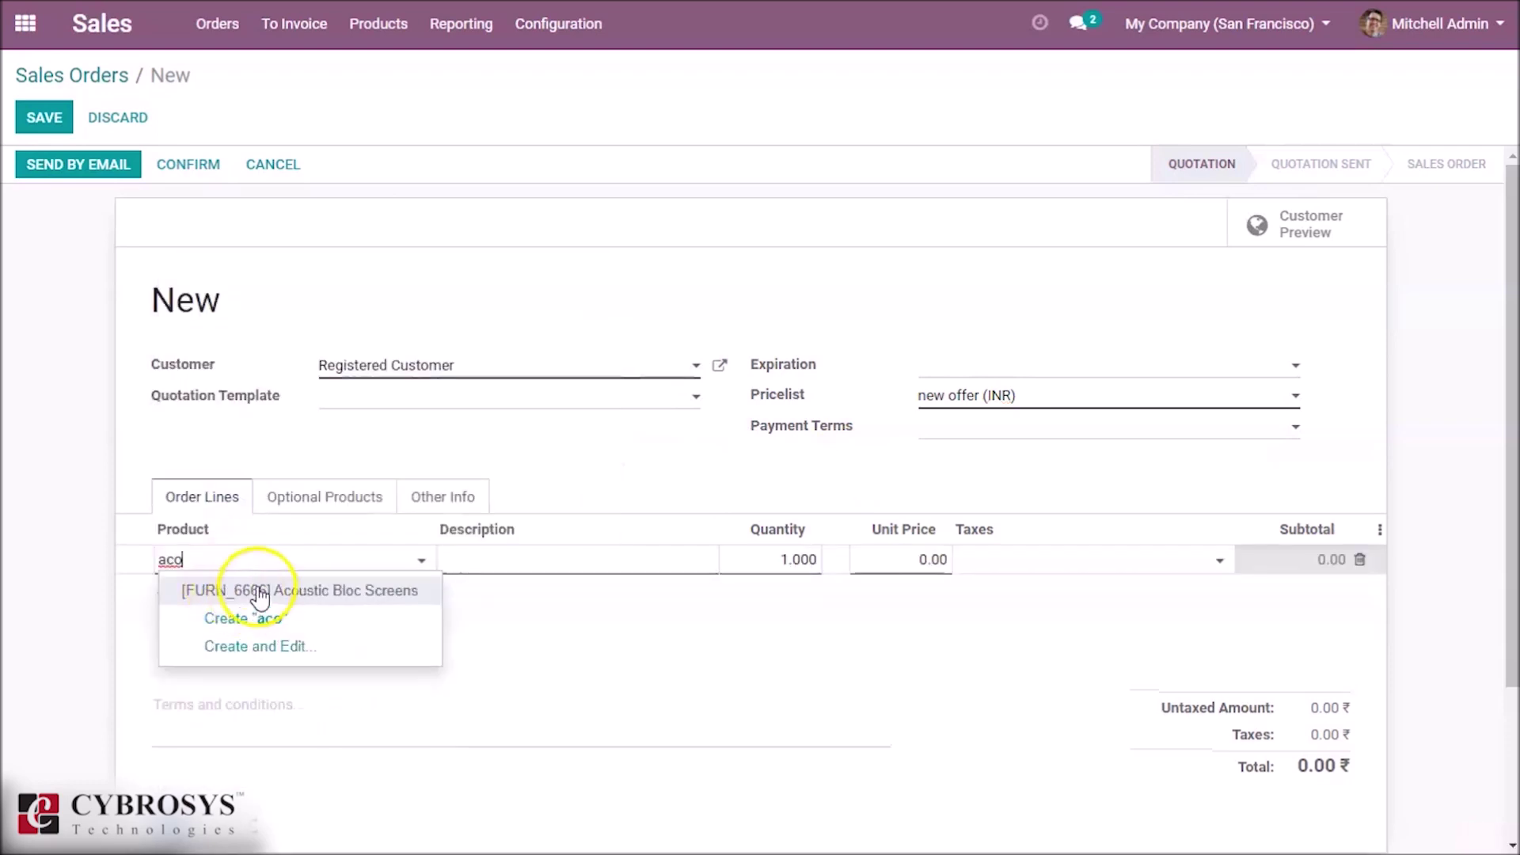